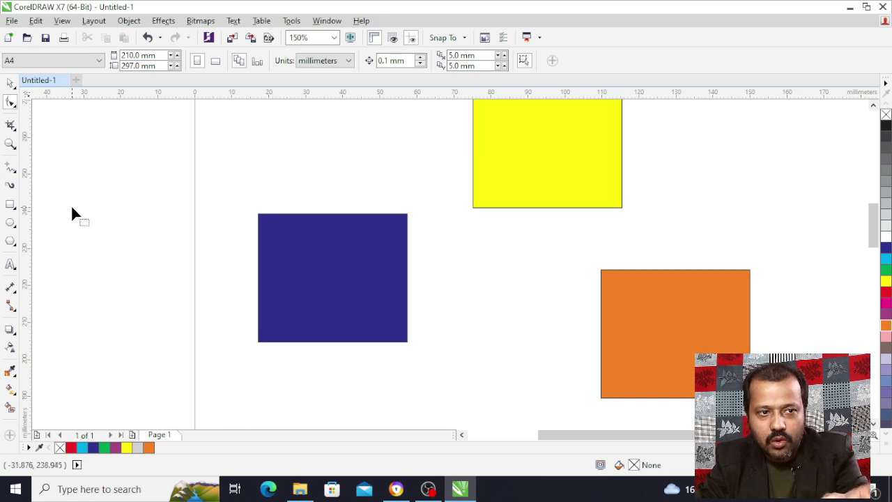
Round all four corners of the blue rectangle to a radius of about 7.9 mm with the Shape tool.
left_click(10, 103)
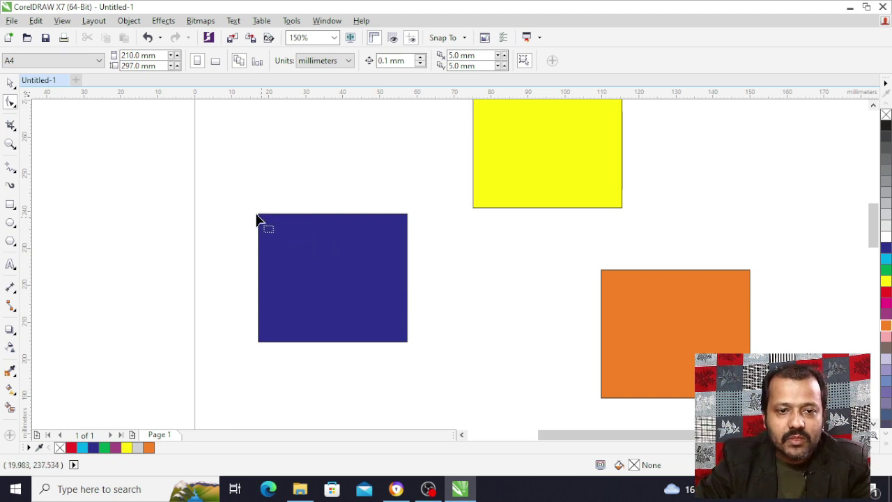
left_click(308, 239)
scroll(279, 245, "up", 2)
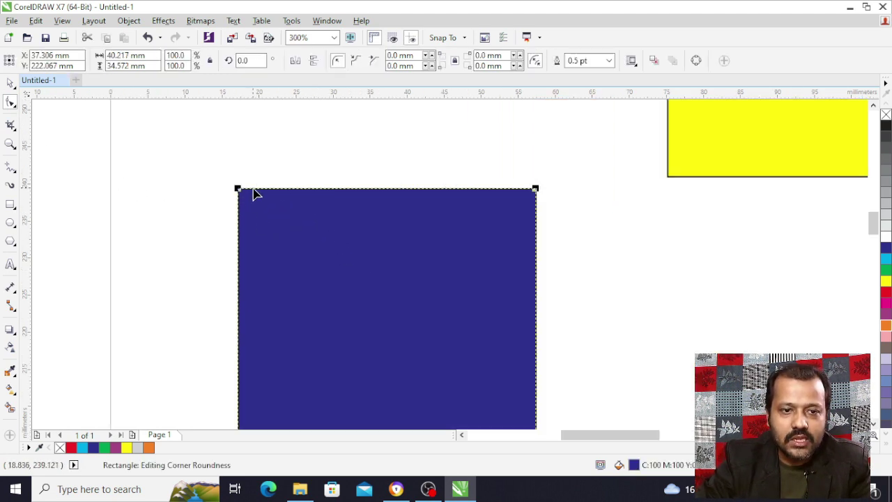
scroll(465, 204, "down", 3)
scroll(474, 230, "up", 2)
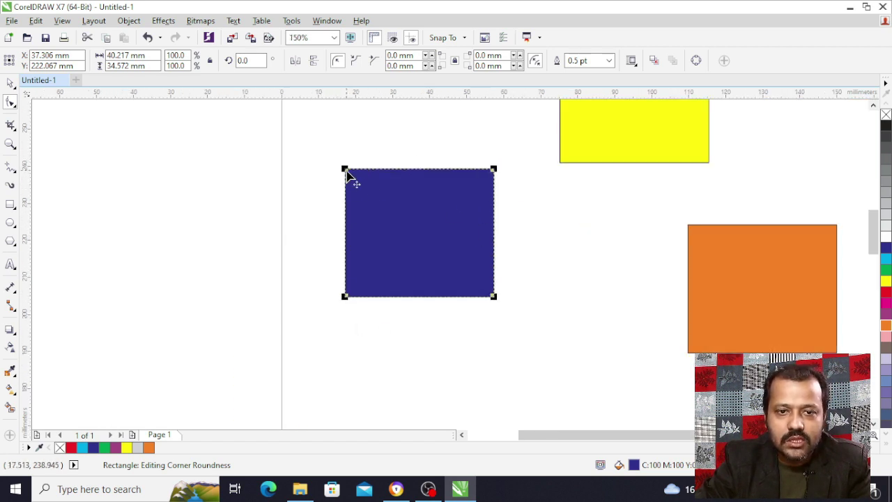
left_click_drag(348, 174, 338, 236)
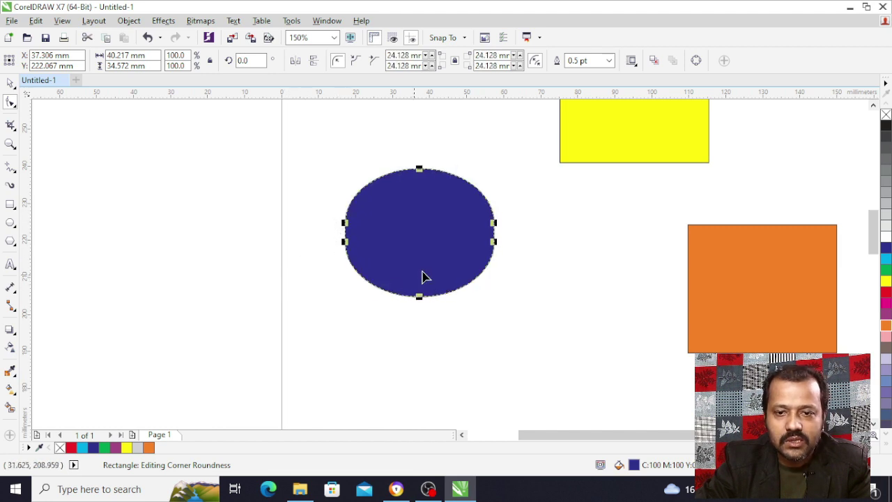
left_click_drag(494, 228, 494, 186)
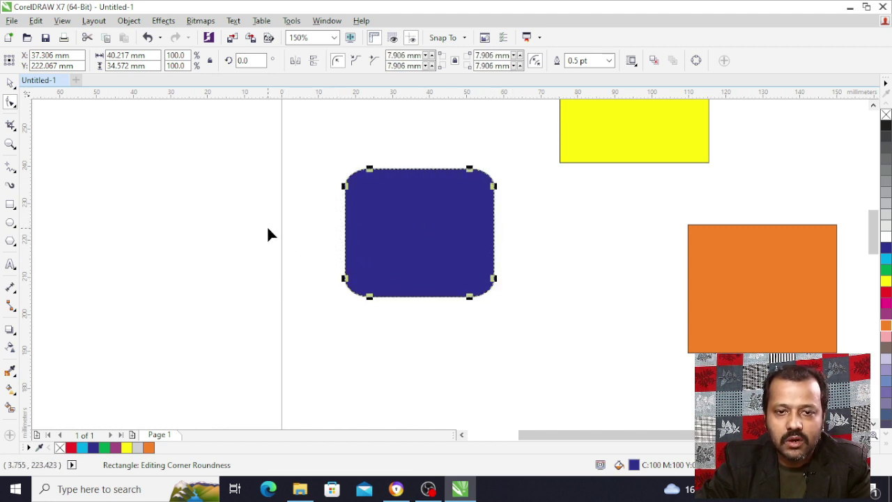
Remove the outline of the yellow rectangle by setting its outline width to None.
left_click(10, 84)
scroll(186, 236, "down", 2)
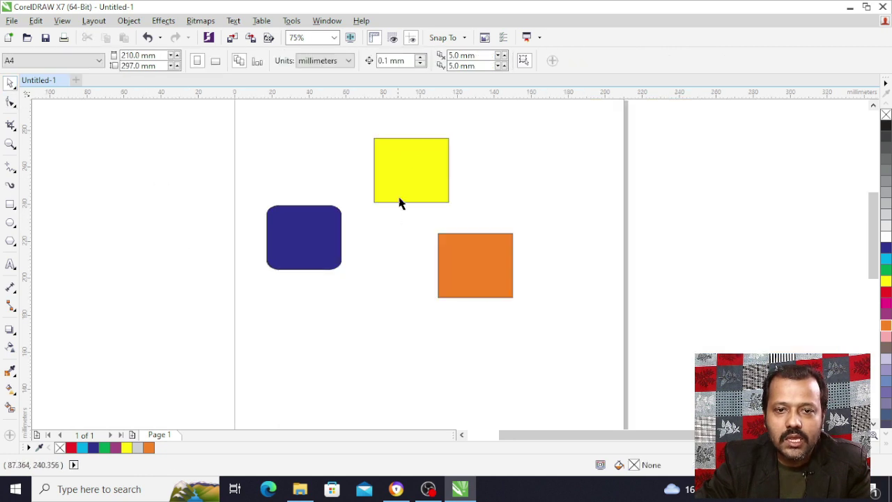
left_click(403, 155)
left_click(609, 60)
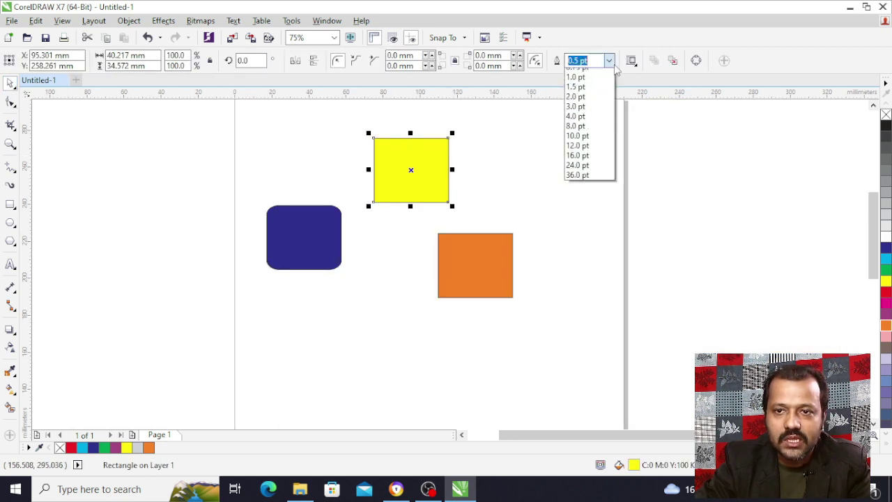
left_click(603, 80)
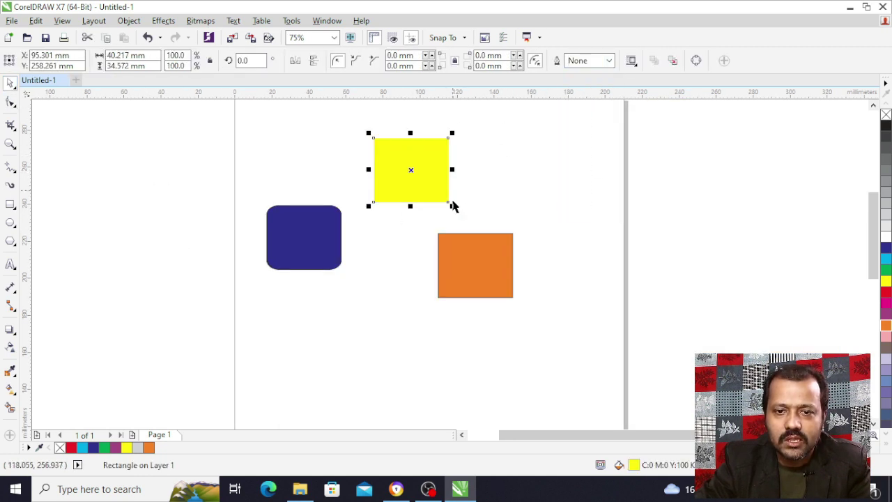
Set the orange rectangle's outline width to None and stretch the rectangle horizontally to about 82 mm wide.
left_click(502, 257)
left_click(609, 61)
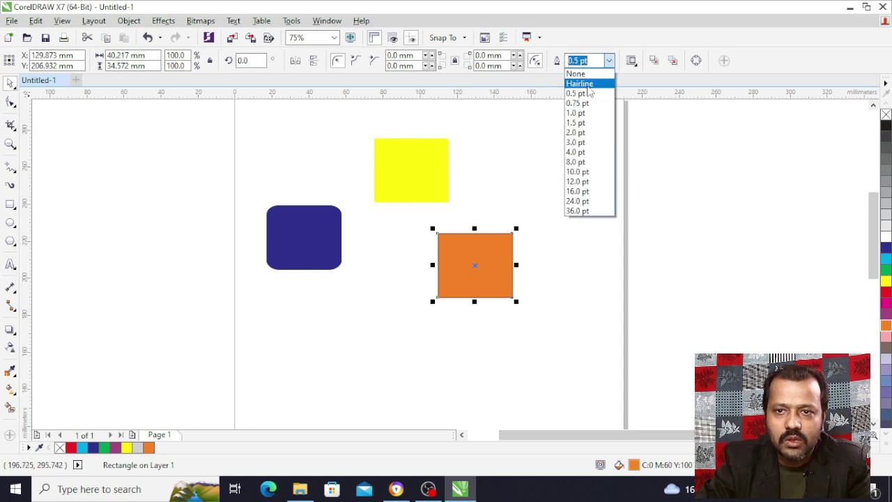
left_click(591, 74)
left_click_drag(516, 265, 469, 261)
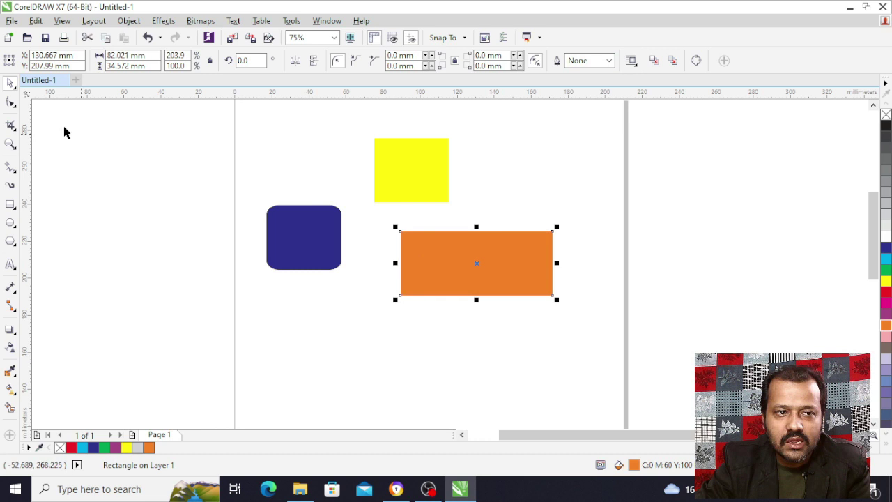
Round the orange rectangle's corners to about 17.3 mm with the Shape tool, and return them to square.
left_click(8, 103)
left_click(52, 98)
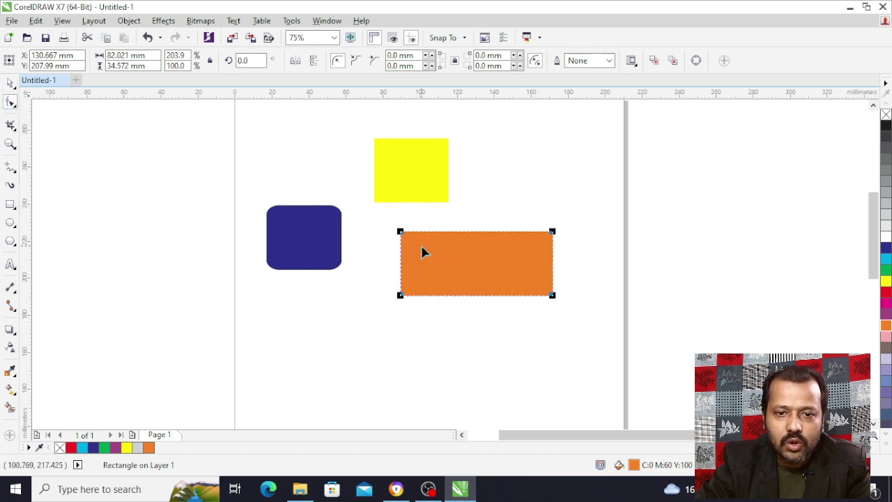
scroll(457, 253, "up", 2)
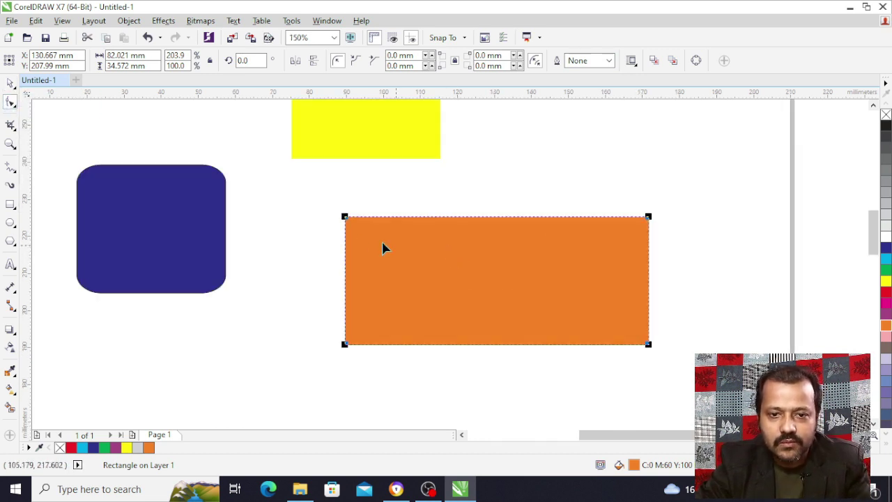
left_click_drag(347, 218, 471, 208)
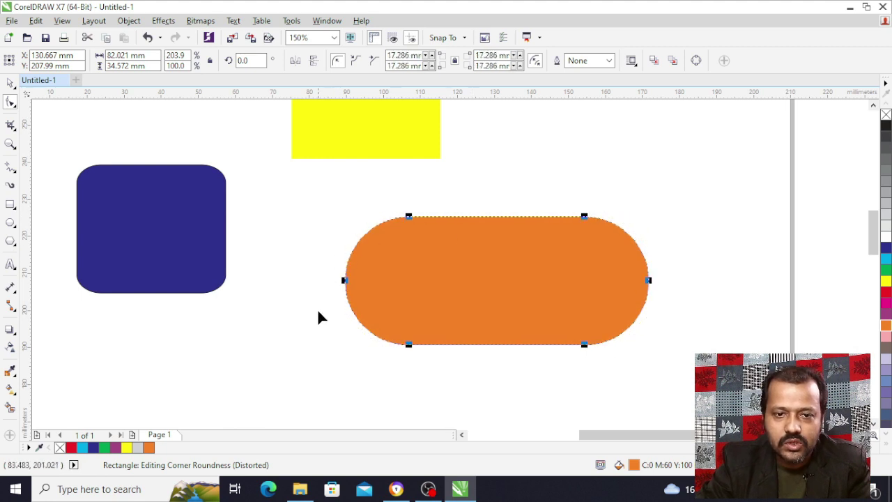
left_click_drag(318, 312, 240, 174)
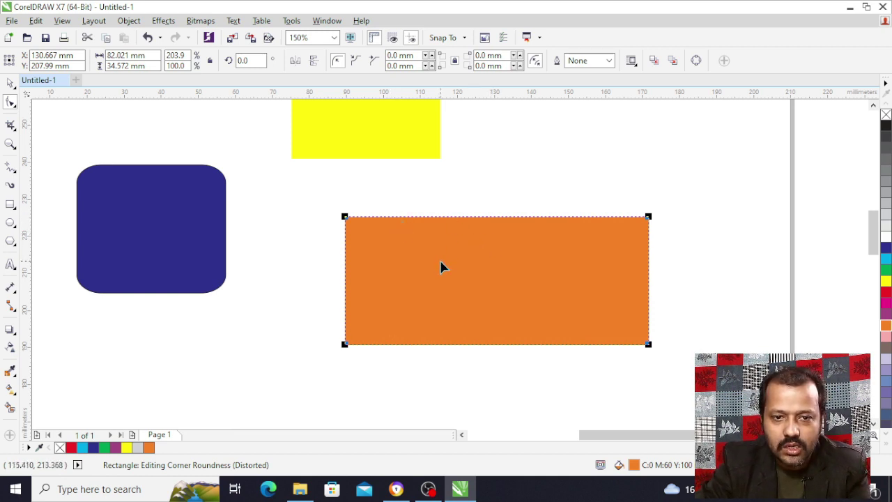
Convert the orange rectangle to curves, add two nodes on its upper edge, and pull them into a shallow notch and peak.
key("ctrl+q")
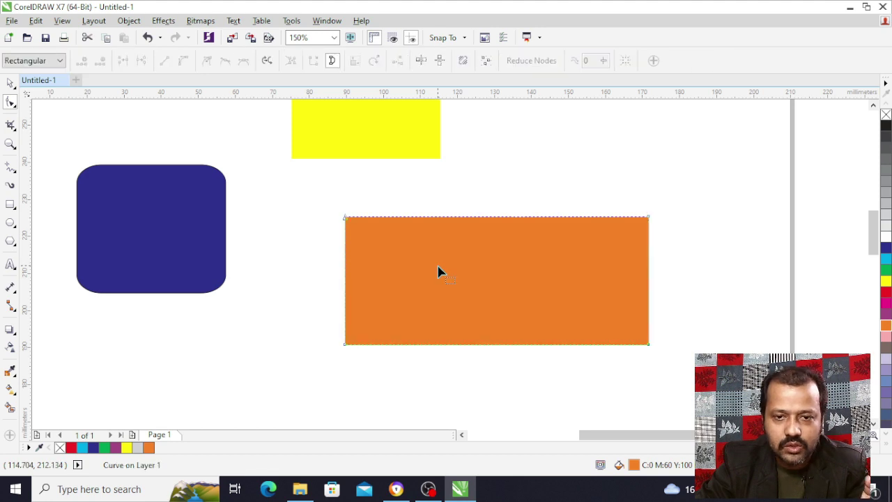
left_click(393, 224)
scroll(394, 224, "up", 2)
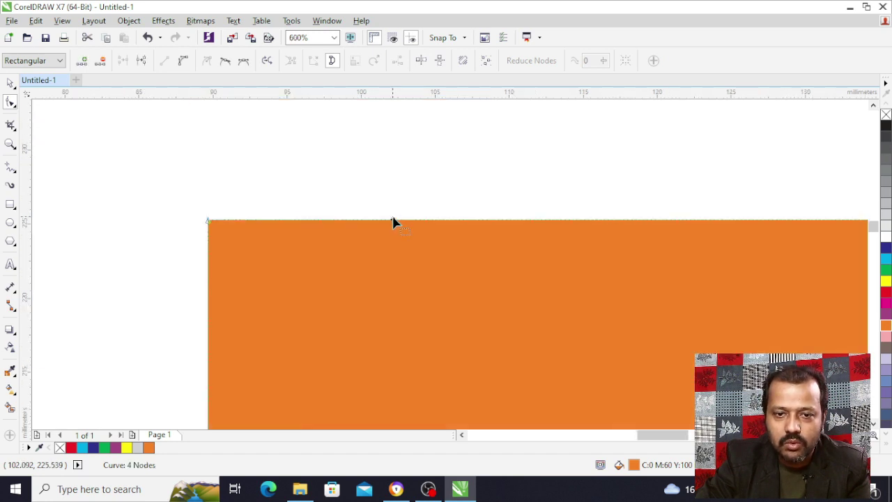
double_click(394, 221)
left_click_drag(394, 221, 388, 304)
double_click(471, 305)
left_click_drag(471, 305, 472, 197)
Add two more nodes along the orange shape's upper edge and reshape them into a deeper notch and a higher peak.
scroll(447, 247, "down", 2)
double_click(444, 238)
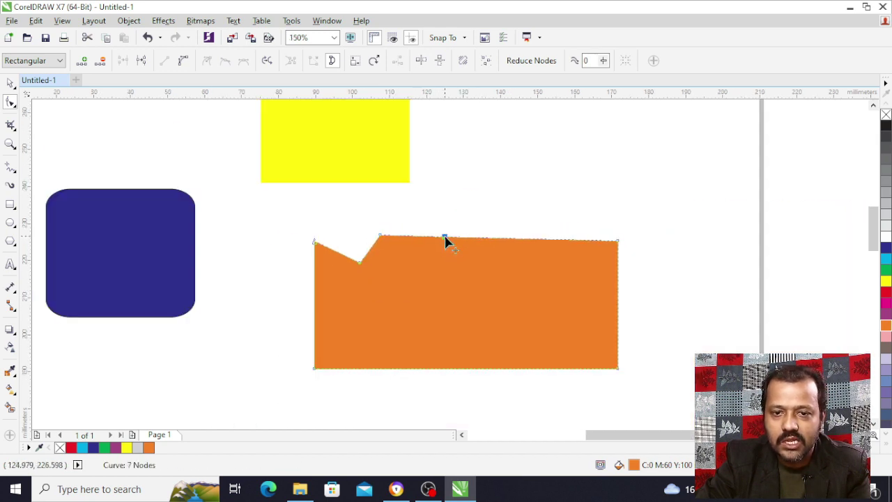
left_click_drag(444, 238, 479, 220)
double_click(485, 277)
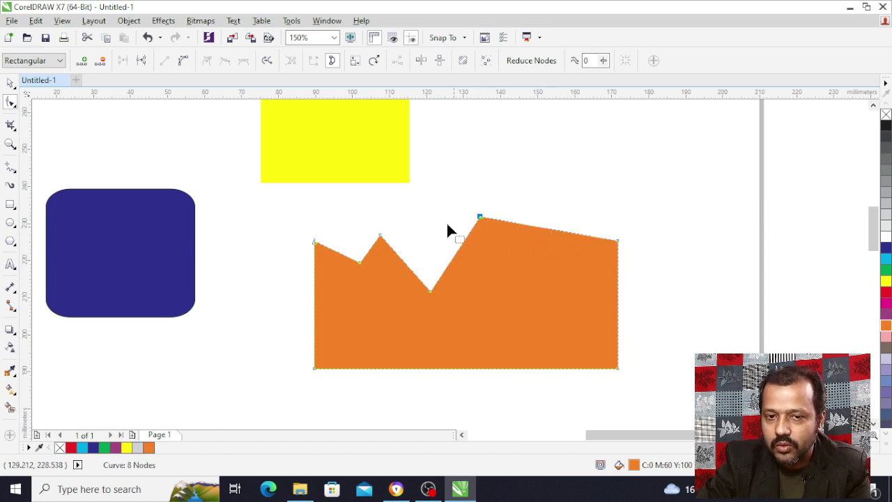
scroll(410, 208, "down", 2)
left_click(10, 83)
left_click(48, 200)
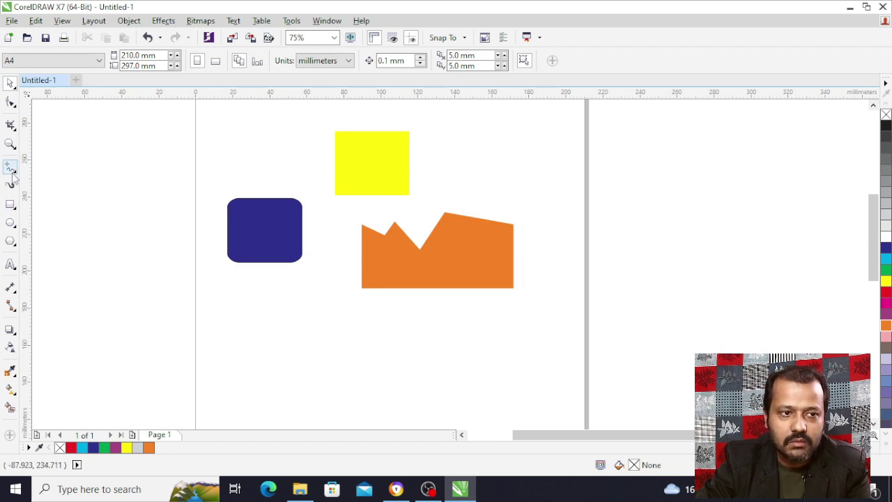
Draw a circle about 43 mm in diameter below the orange shape and fill it with cyan.
left_click(9, 224)
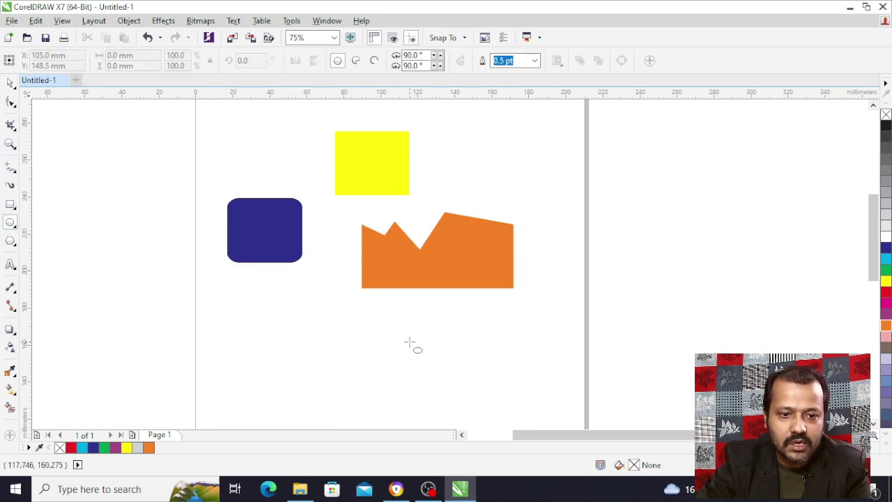
left_click_drag(308, 322, 387, 404)
left_click(886, 259)
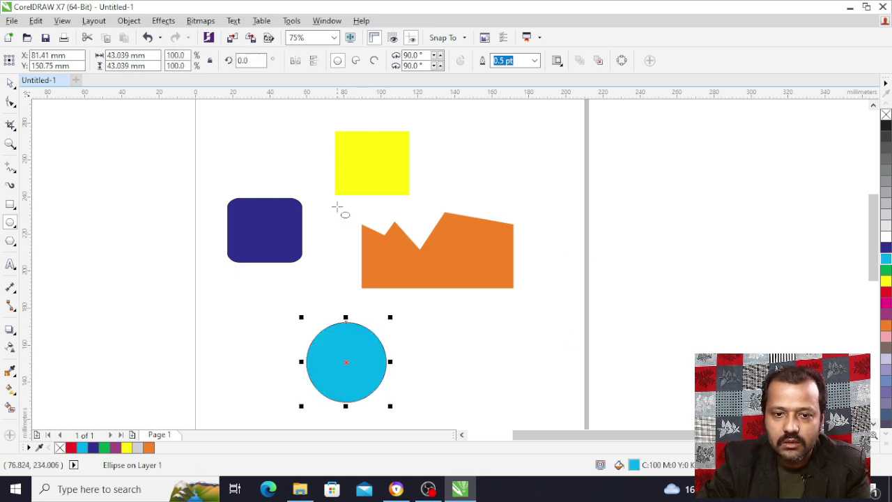
Create a concentric copy of the cyan circle scaled down to about 16 mm in diameter and fill it with white.
scroll(341, 209, "down", 1)
scroll(345, 301, "up", 1)
scroll(357, 324, "up", 1)
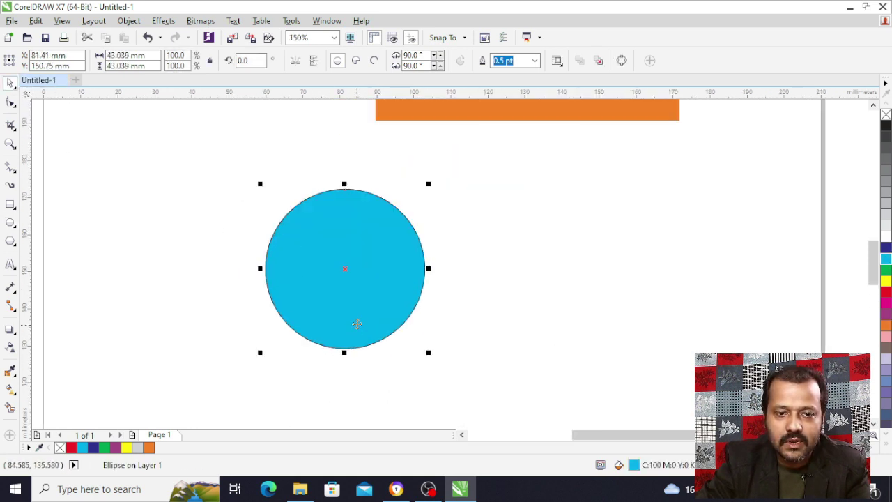
left_click_drag(432, 187, 382, 230)
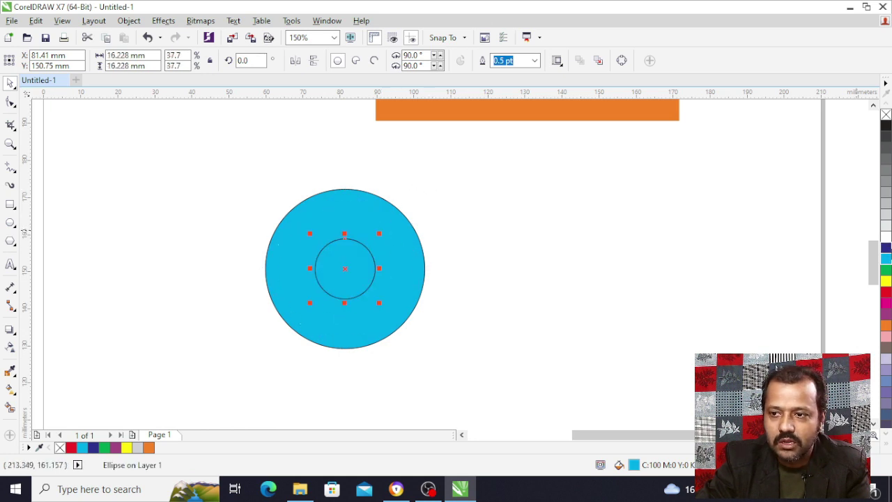
left_click(886, 238)
left_click(600, 241)
Combine the two concentric circles into a single ring and remove its outline.
left_click_drag(537, 432, 537, 431)
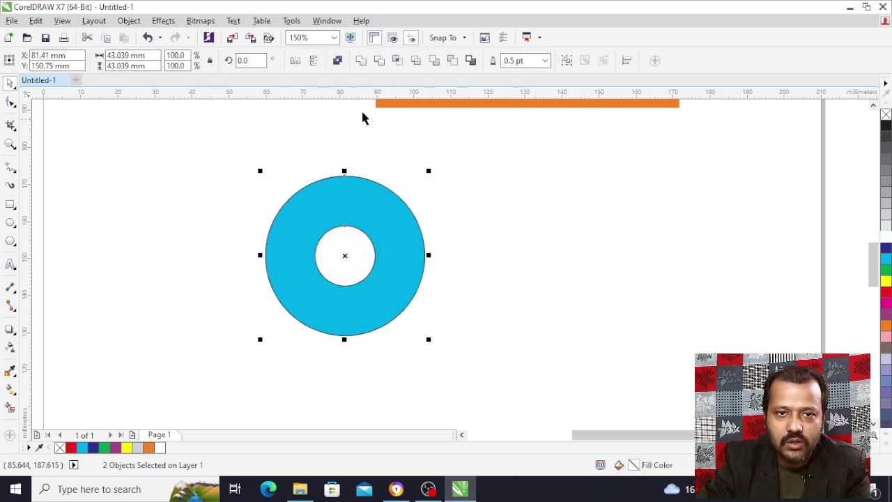
left_click(337, 61)
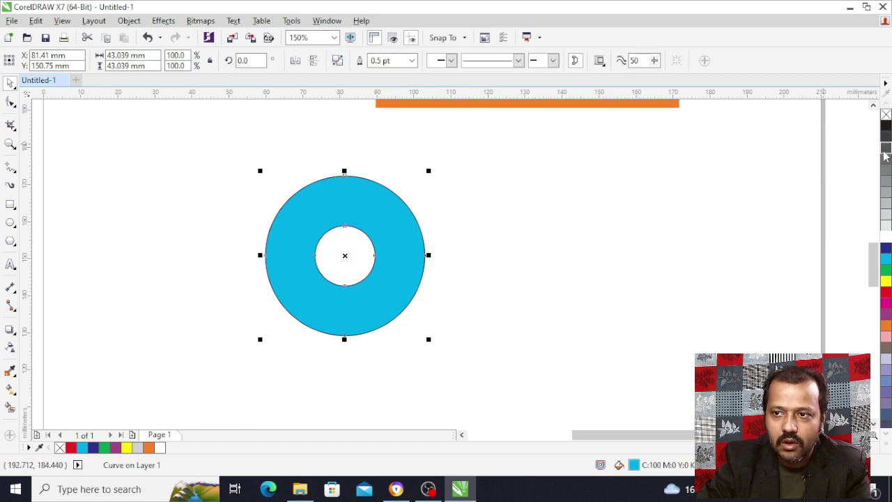
right_click(887, 115)
left_click(536, 219)
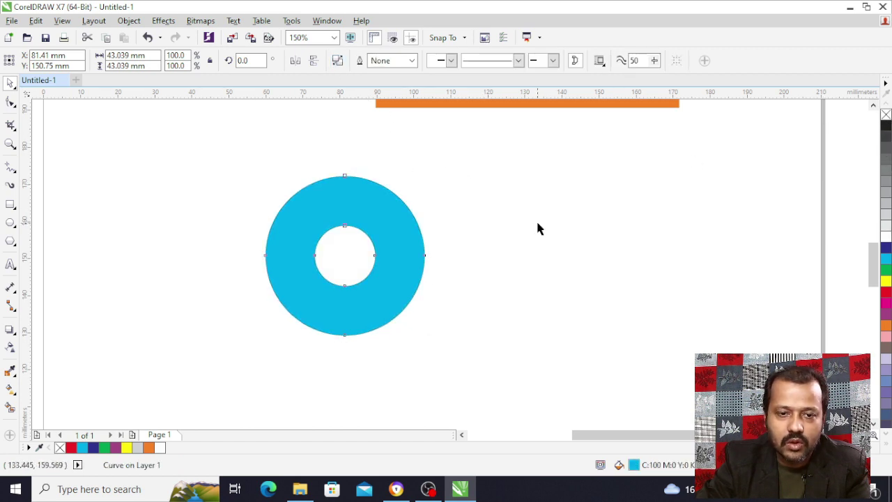
Draw a vertical rectangle about 5.8 by 22.4 mm across the ring's lower part and centre it horizontally on the ring.
left_click(10, 205)
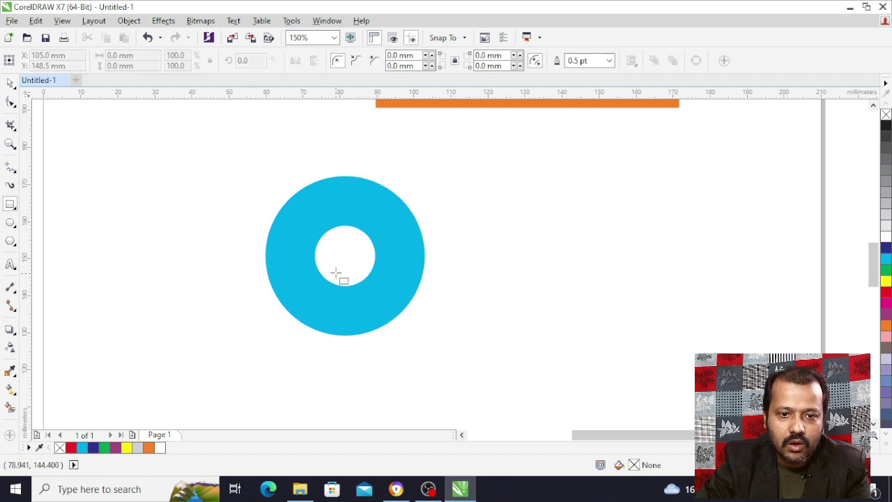
left_click_drag(328, 263, 350, 346)
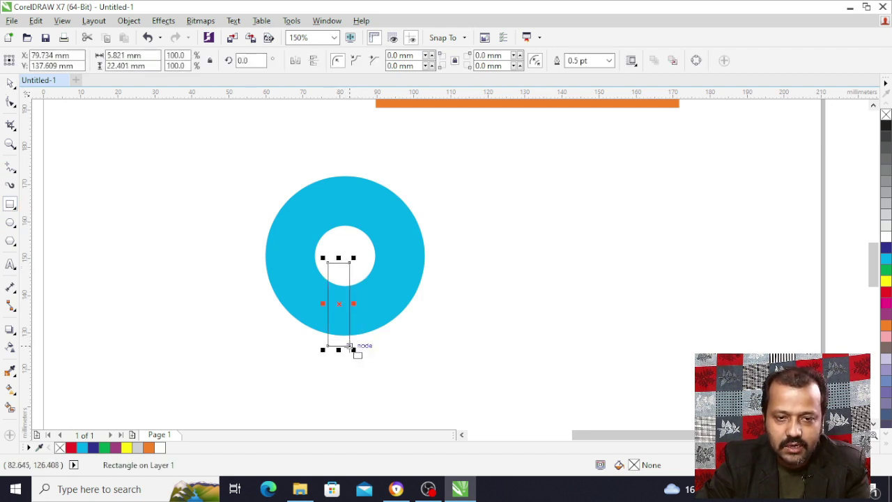
left_click(11, 82)
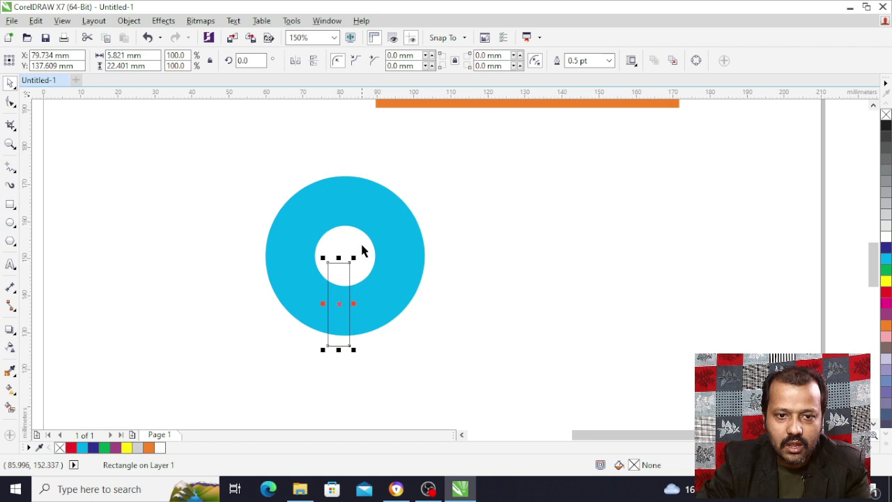
left_click(408, 261, "shift")
key("c")
key("Escape")
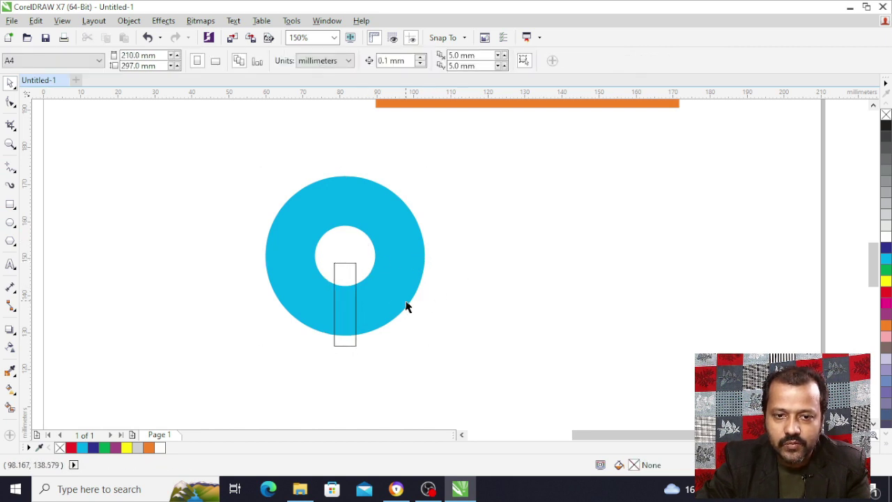
Fill the narrow rectangle over the ring with white and remove its outline.
left_click(346, 304)
left_click(886, 237)
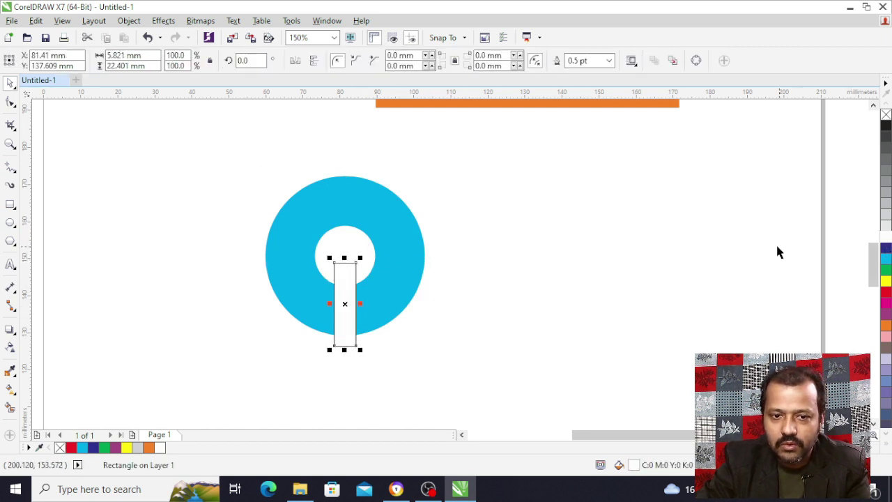
right_click(885, 117)
left_click(518, 253)
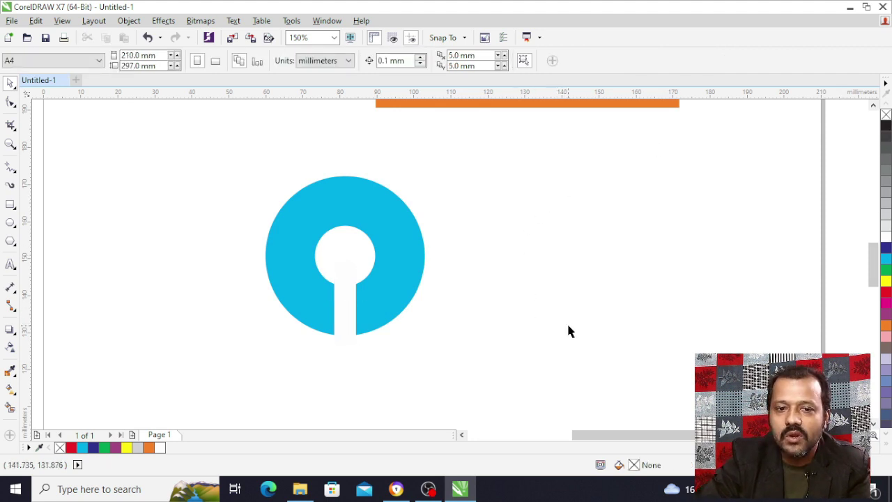
Try to combine the cyan ring and the white bar into one curve.
scroll(342, 323, "down", 2)
left_click_drag(265, 241, 488, 414)
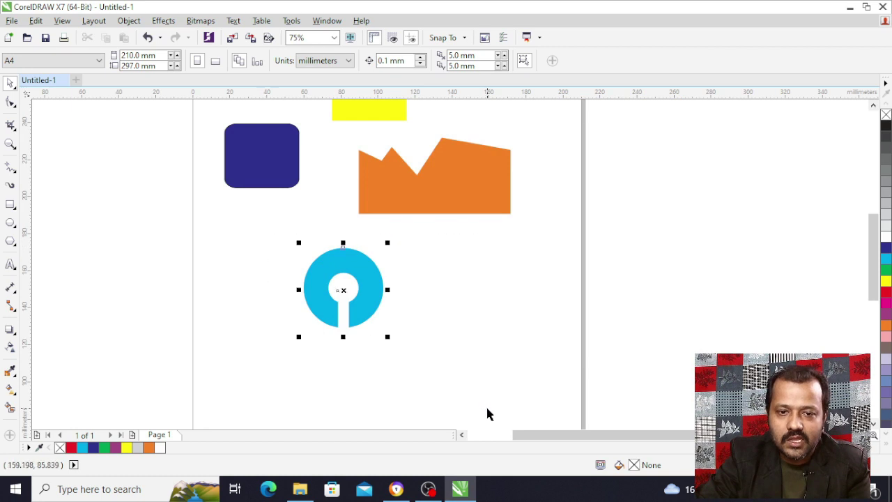
left_click(341, 63)
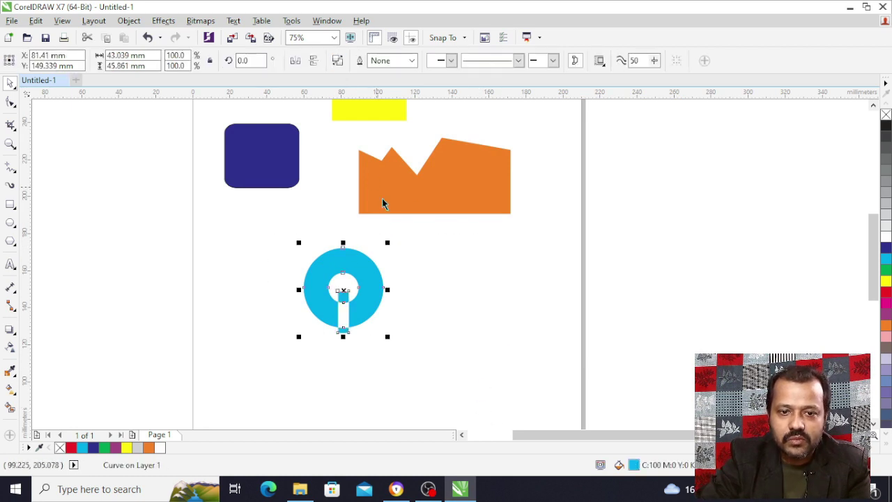
left_click(399, 261)
scroll(338, 313, "up", 2)
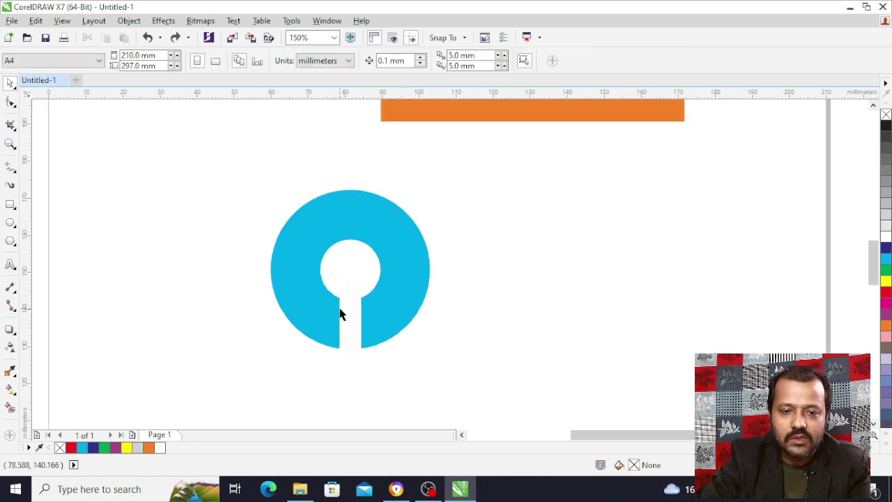
Delete the cyan ring and the white bar together.
scroll(406, 311, "down", 2)
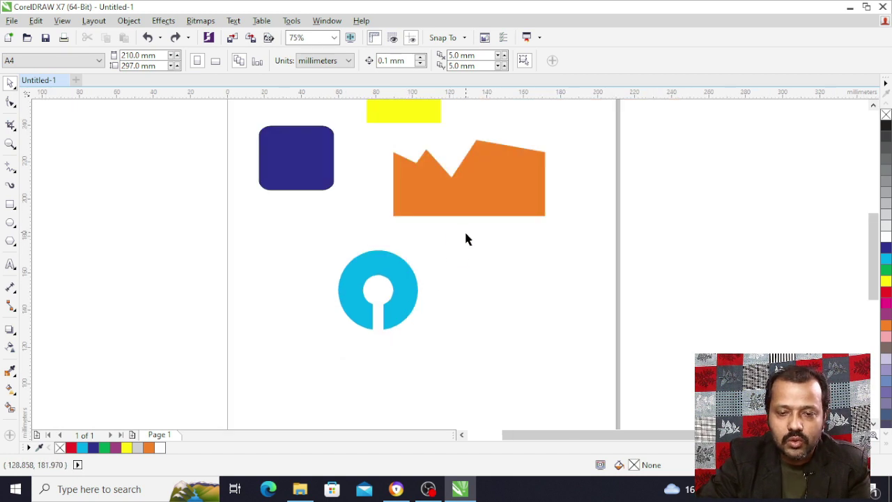
left_click_drag(466, 239, 313, 389)
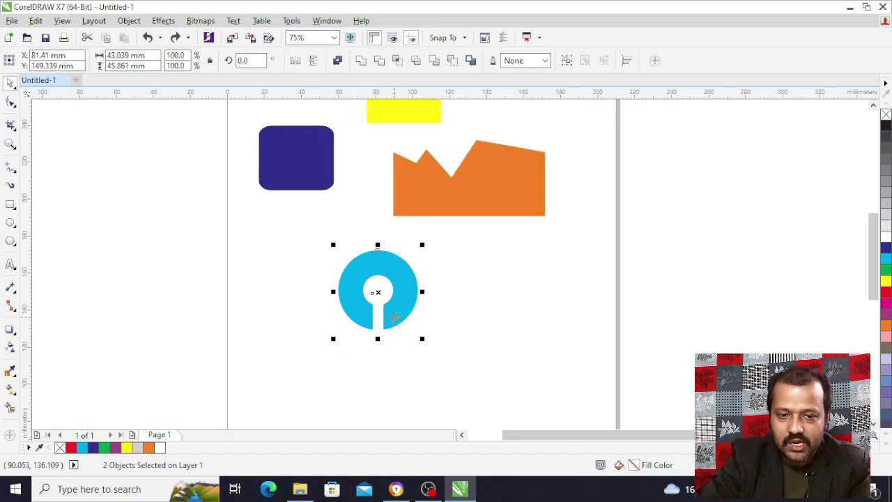
scroll(394, 317, "up", 2)
key("Delete")
scroll(320, 276, "down", 4)
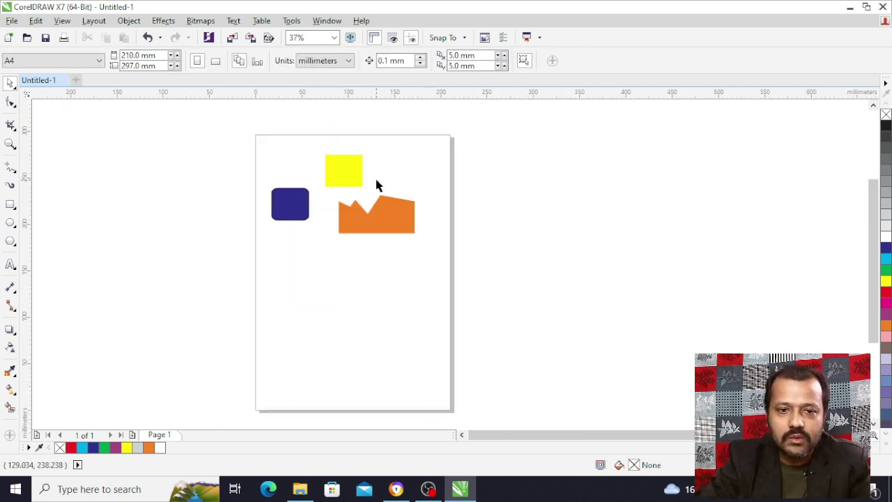
scroll(377, 185, "up", 2)
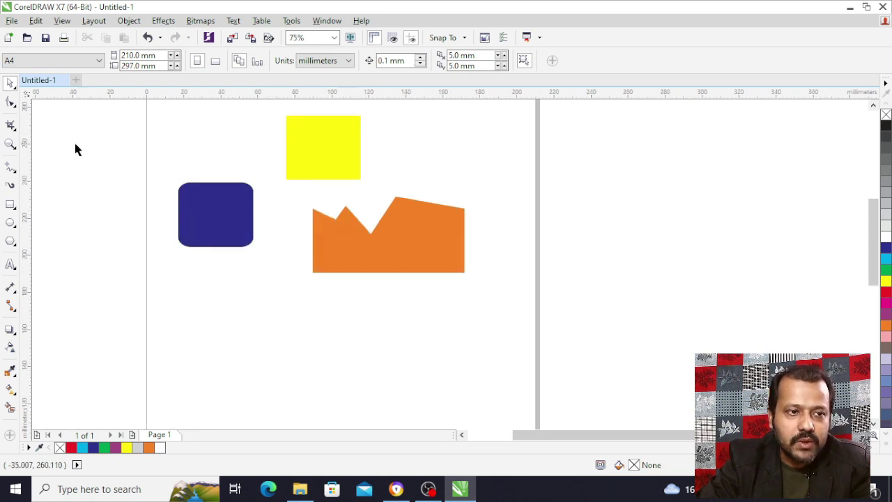
Add a node on the orange shape's sloping notch edge and move it down and left to widen the notch.
left_click(353, 241)
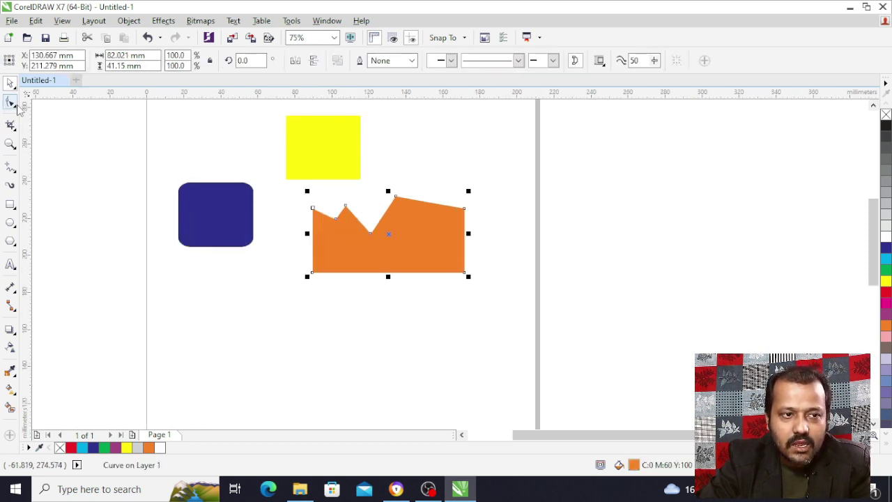
left_click(11, 103)
double_click(363, 229)
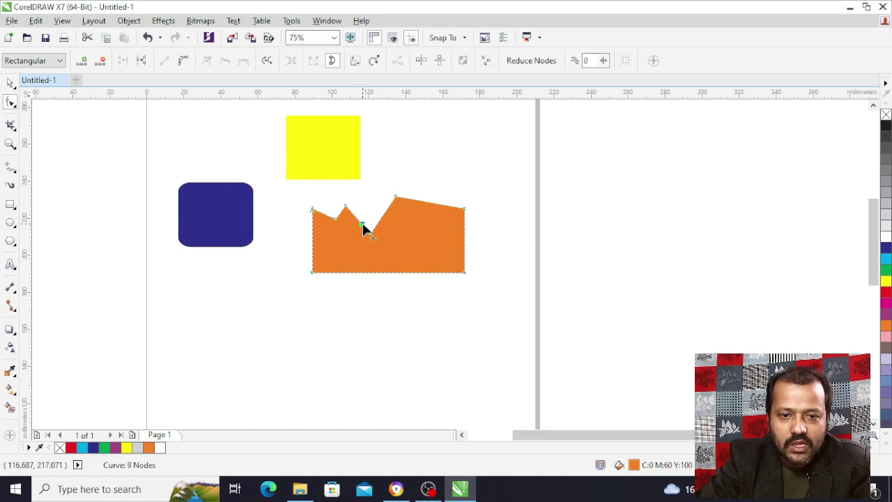
left_click_drag(364, 225, 340, 241)
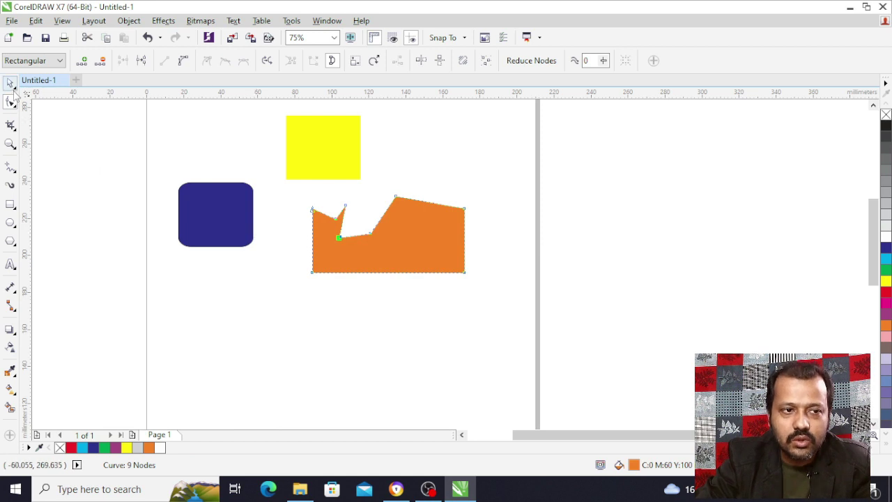
left_click(233, 189)
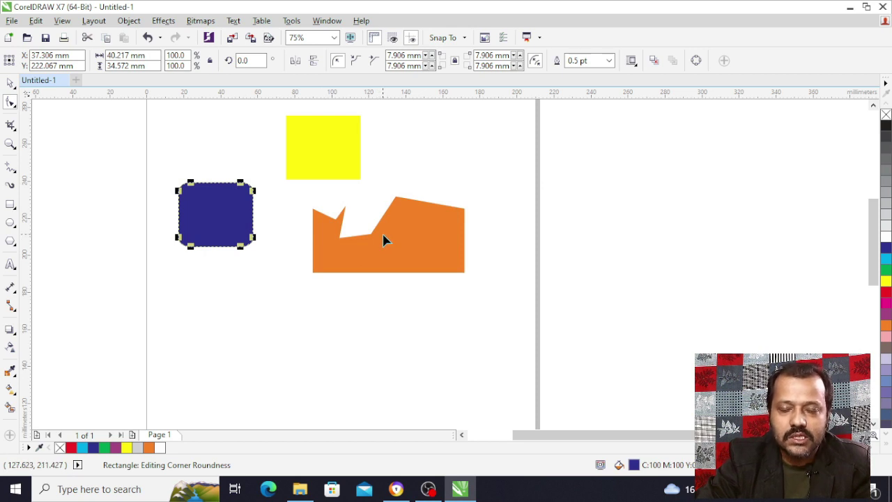
left_click(14, 88)
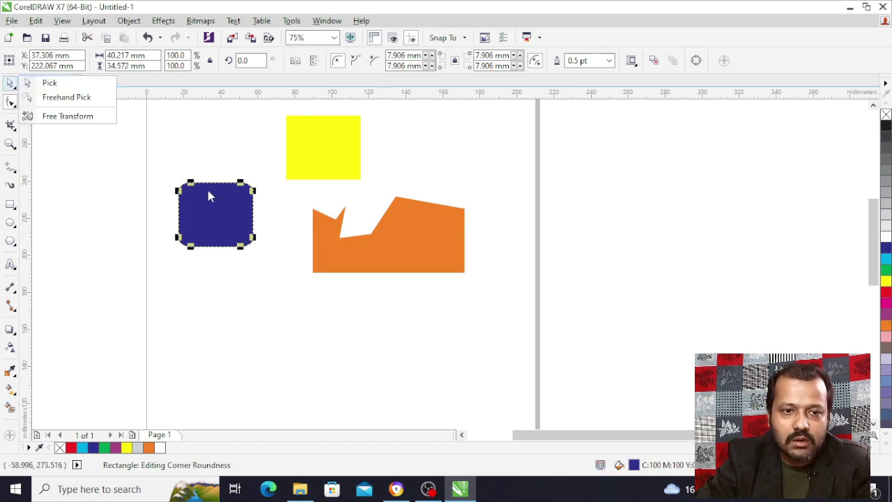
left_click(15, 106)
left_click(15, 106)
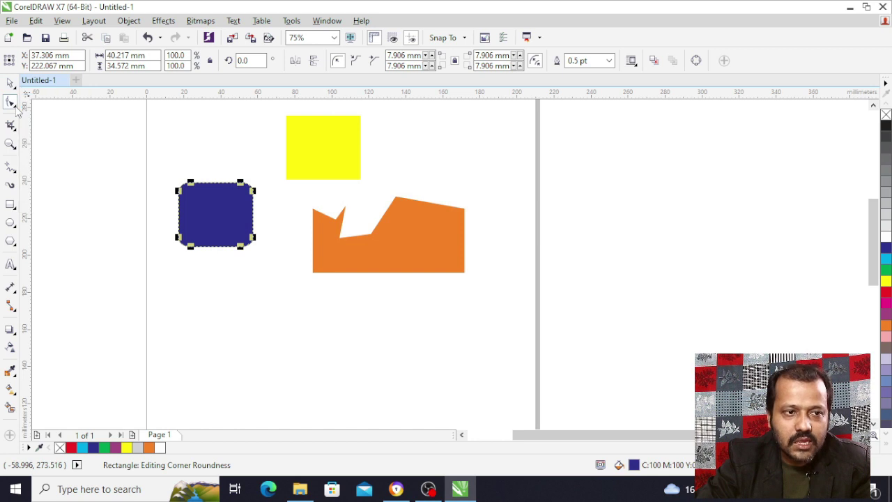
left_click(15, 106)
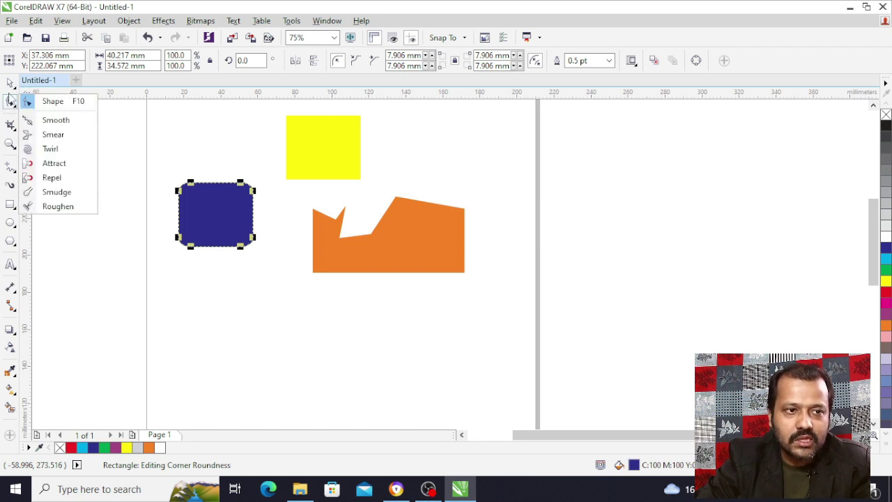
Undo the earlier edits, including the ring logo and node changes, back to a plain orange rectangle.
key("ctrl+z")
key("ctrl+z")
key("ctrl+z")
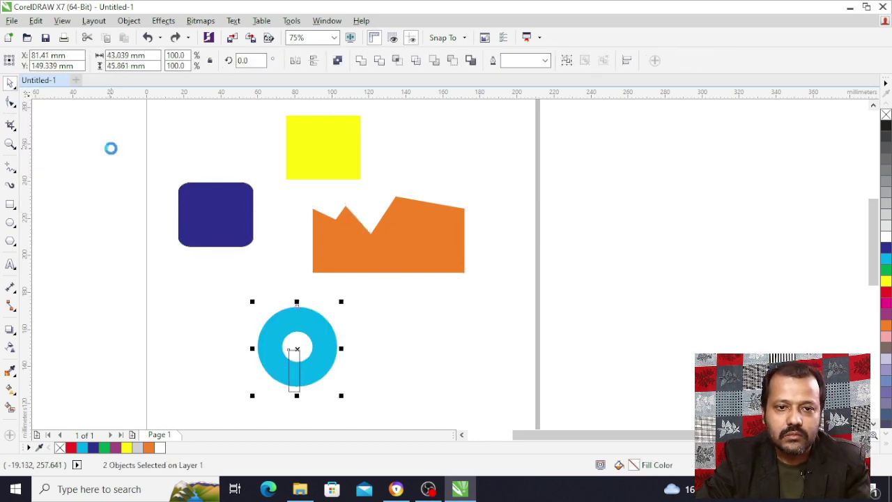
key("ctrl+z")
key("ctrl+z")
key("ctrl+z")
key("ctrl+z")
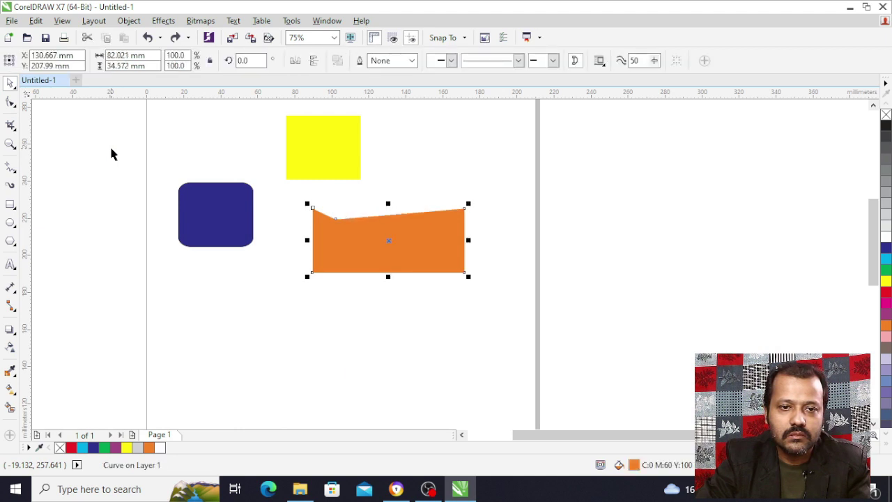
key("ctrl+z")
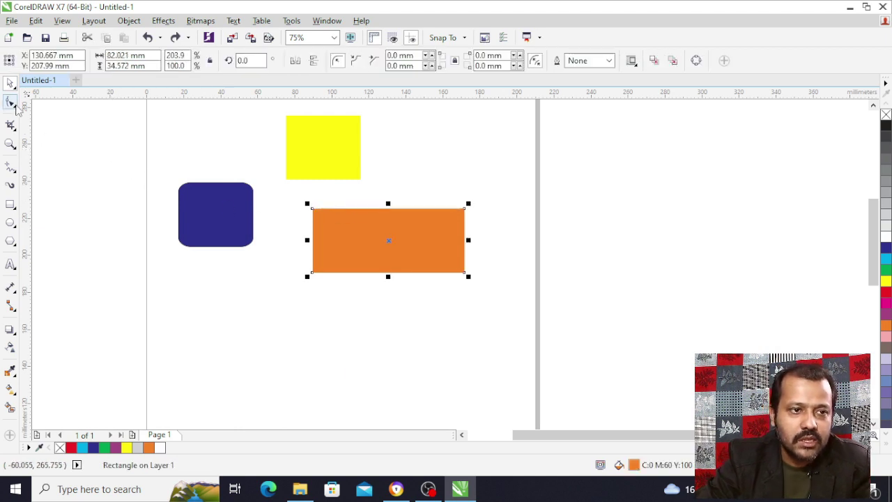
Round the orange rectangle's upper corners and lower-right corner with the Smooth tool, using a 30 mm nib.
left_click(17, 108)
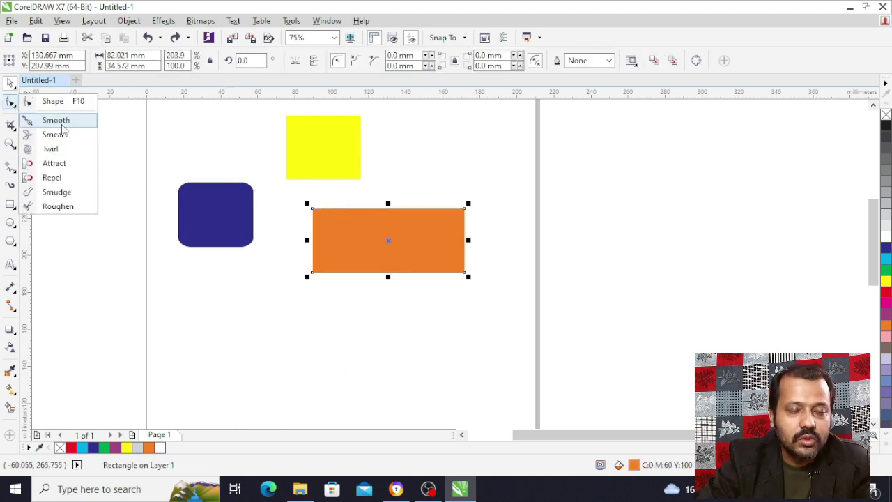
left_click(67, 126)
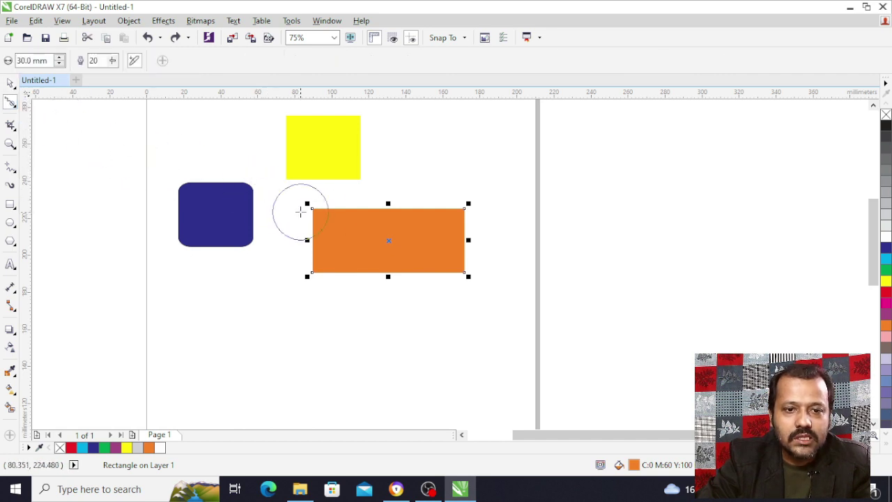
scroll(299, 207, "up", 2)
mouse_move(313, 200)
left_mouse_down()
mouse_move(342, 187)
mouse_move(619, 214)
mouse_move(597, 193)
mouse_move(544, 189)
mouse_move(516, 195)
mouse_move(521, 204)
left_mouse_up()
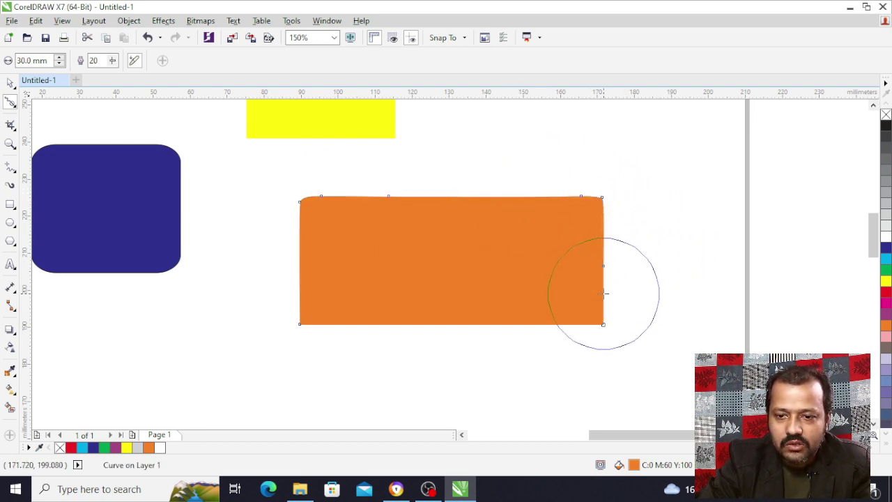
left_click_drag(596, 317, 543, 284)
scroll(179, 188, "up", 2)
scroll(225, 217, "down", 2)
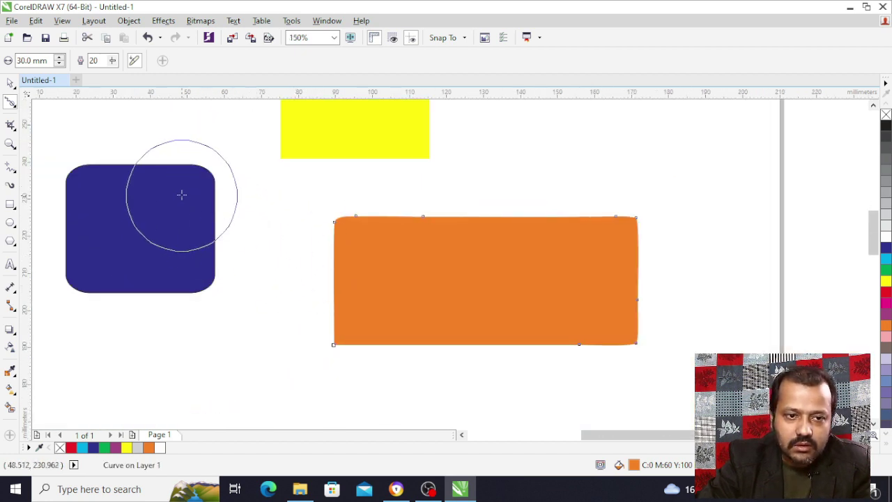
Smooth the orange rectangle's lower-left corner and the adjoining bottom edge.
scroll(181, 193, "up", 1)
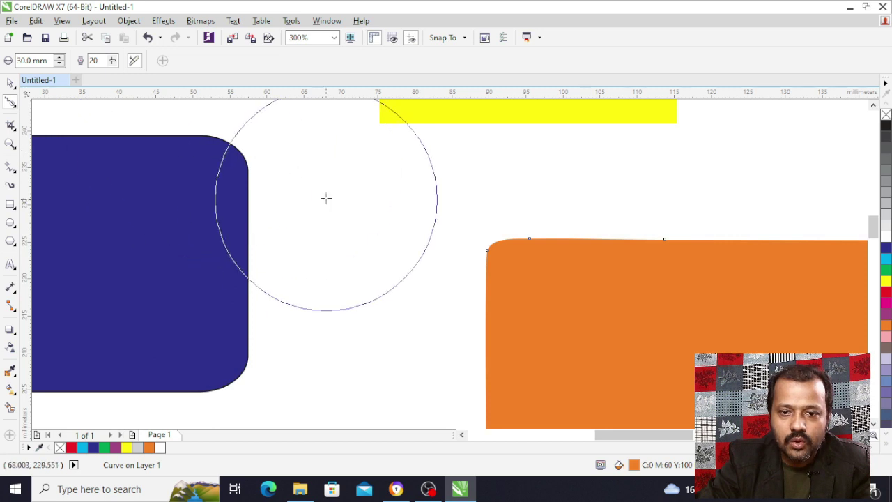
scroll(351, 247, "down", 3)
scroll(355, 251, "up", 3)
mouse_move(353, 256)
left_mouse_down()
mouse_move(355, 223)
mouse_move(333, 151)
mouse_move(630, 309)
left_mouse_up()
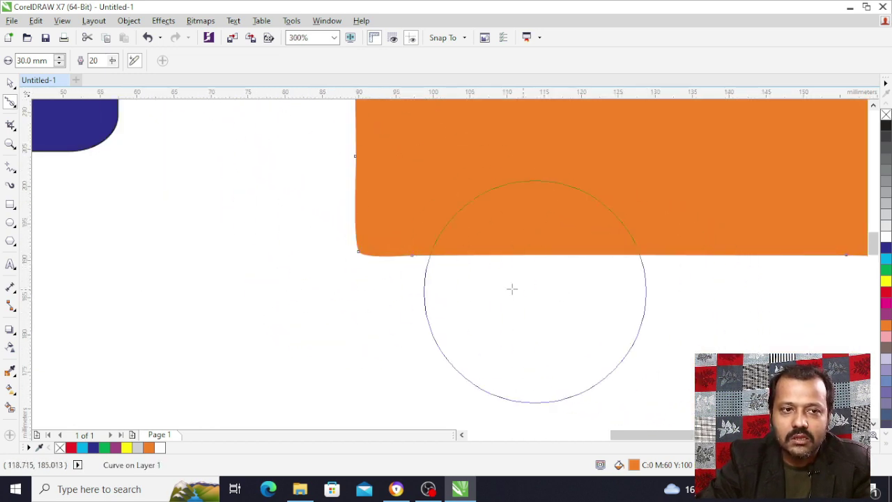
left_click(9, 84)
scroll(293, 274, "down", 3)
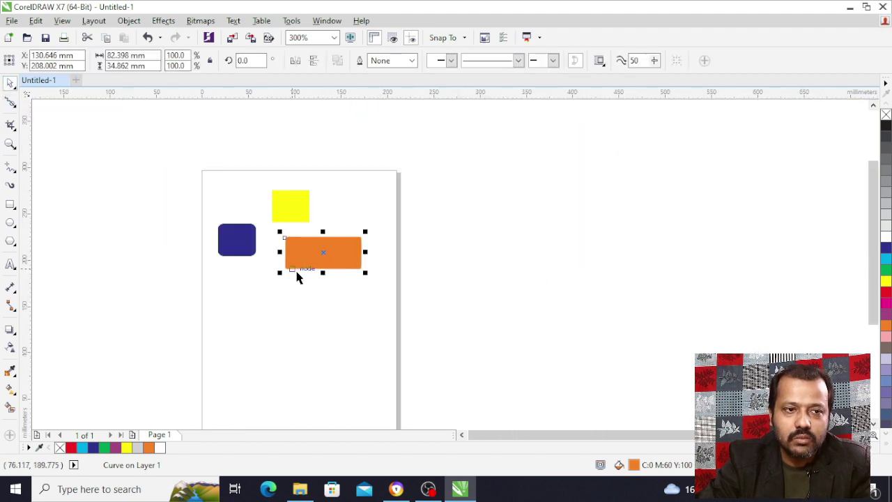
left_click(10, 103)
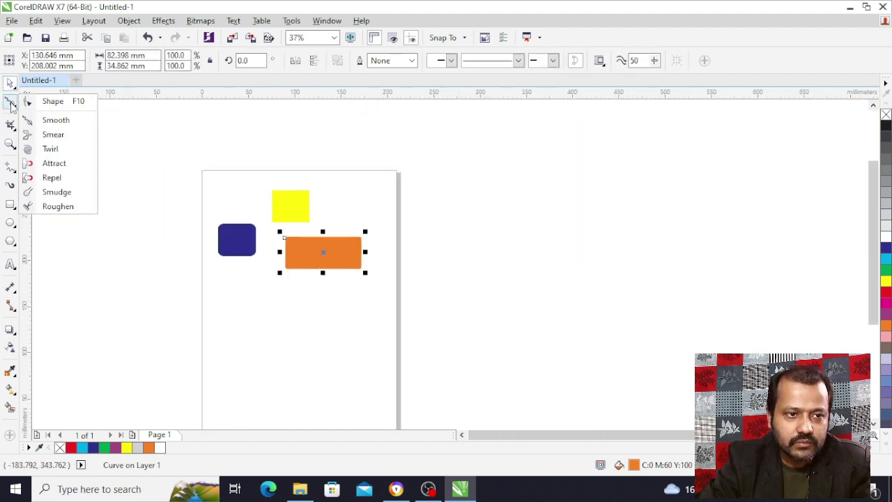
left_click(63, 138)
left_click(9, 84)
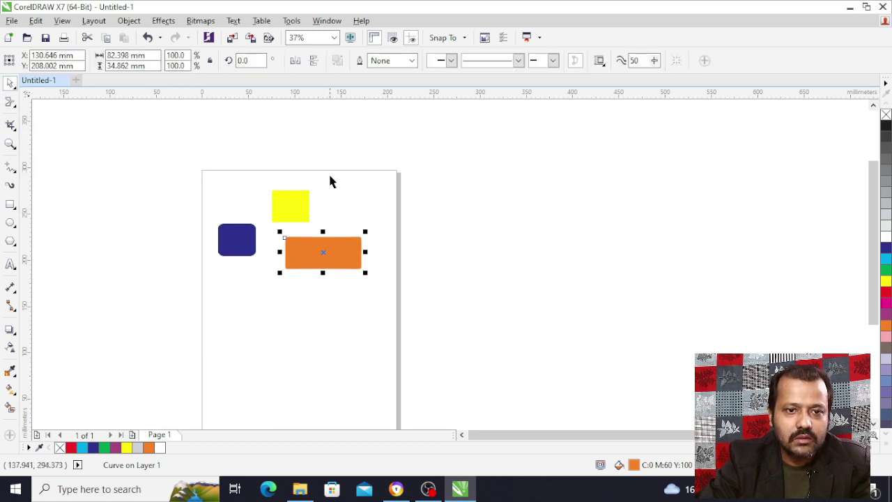
Stretch the yellow rectangle rightward to about 119 mm wide and fill it with red.
scroll(309, 203, "up", 2)
left_click(284, 214)
left_click_drag(317, 217, 462, 217)
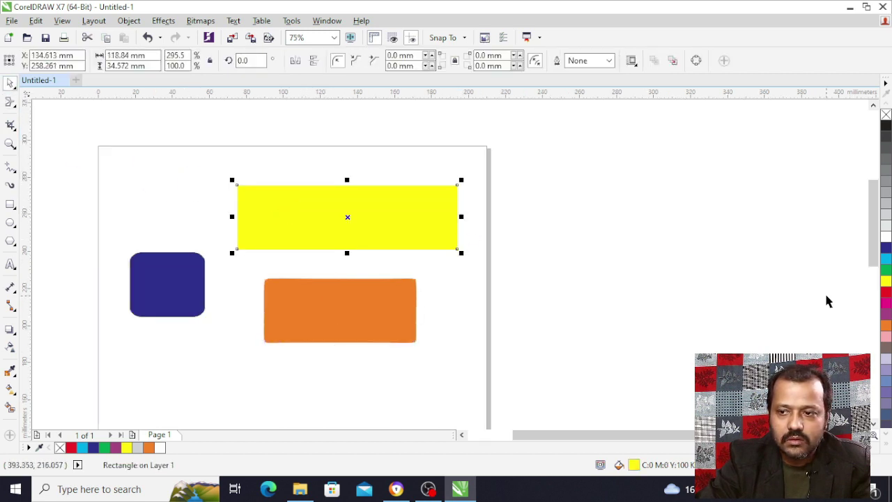
left_click(886, 293)
Smear the red rectangle's upper edge into three peaks and one valley, using a 30 mm nib and pressure 85.
scroll(287, 149, "up", 2)
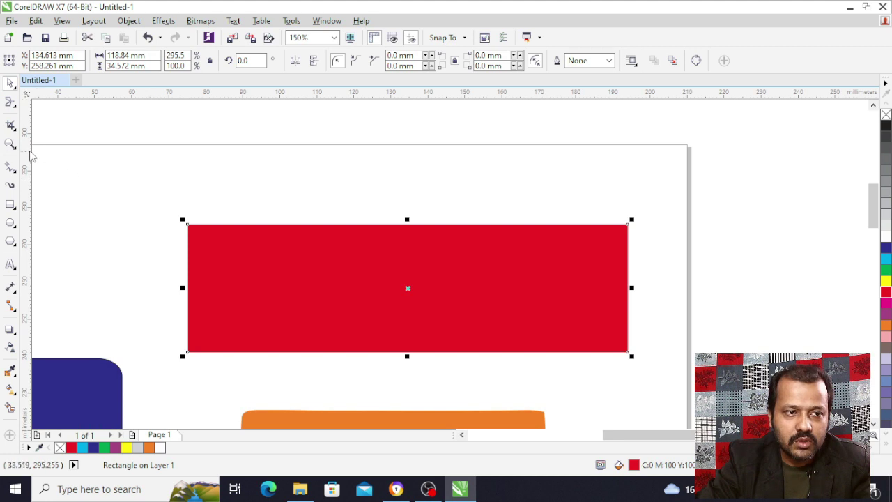
left_click(11, 103)
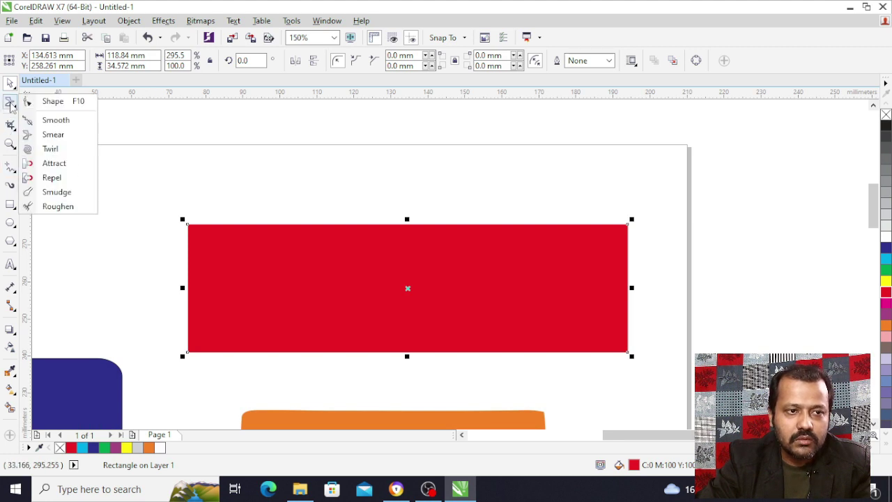
left_click(42, 134)
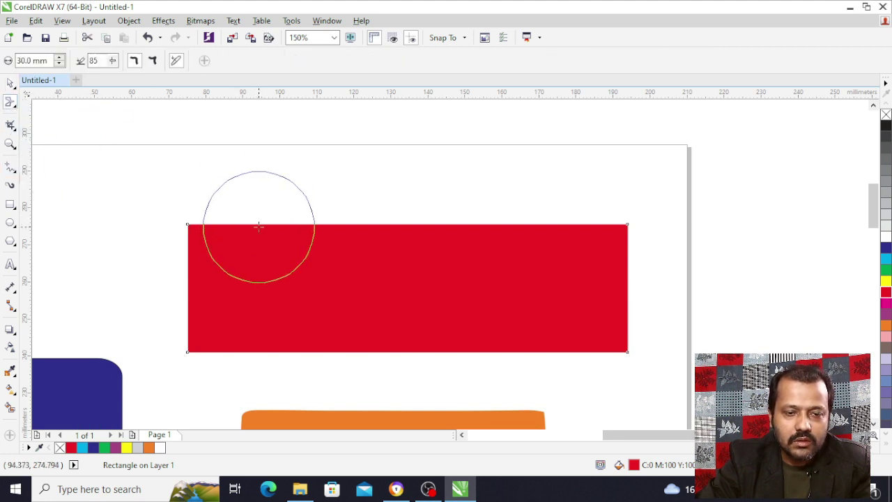
mouse_move(256, 223)
left_mouse_down()
mouse_move(262, 198)
mouse_move(367, 229)
mouse_move(368, 186)
left_mouse_up()
left_click_drag(367, 160, 367, 151)
left_click_drag(460, 220, 454, 293)
left_click_drag(554, 235, 542, 170)
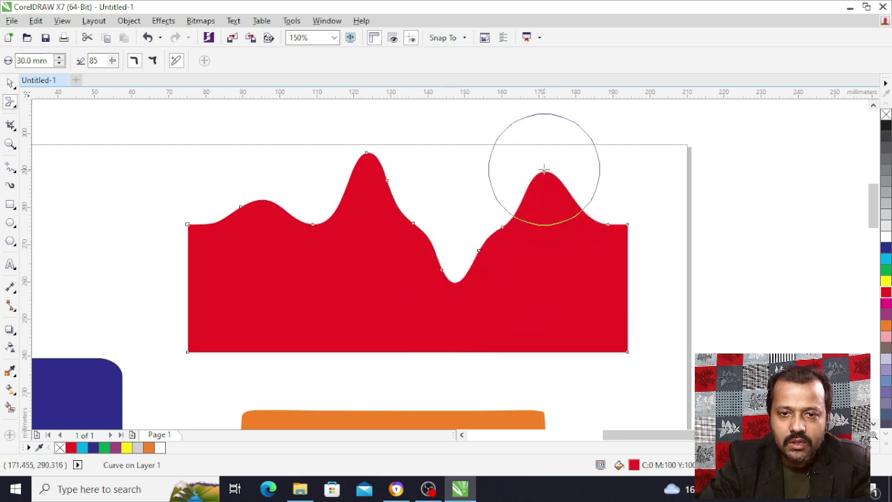
Smear the red shape's lower edge into two downward bulges with an upward dent between them.
scroll(295, 214, "down", 4)
scroll(290, 253, "up", 4)
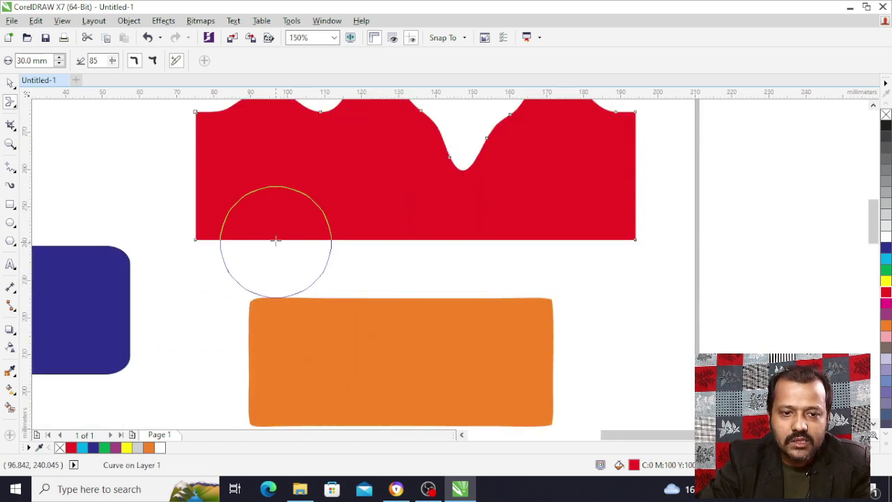
left_click_drag(272, 239, 277, 286)
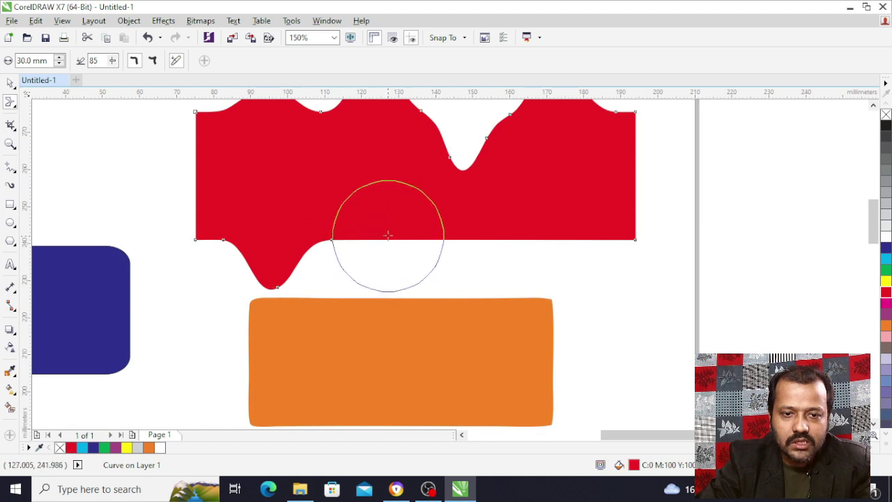
left_click_drag(386, 237, 381, 171)
left_click_drag(473, 225, 478, 299)
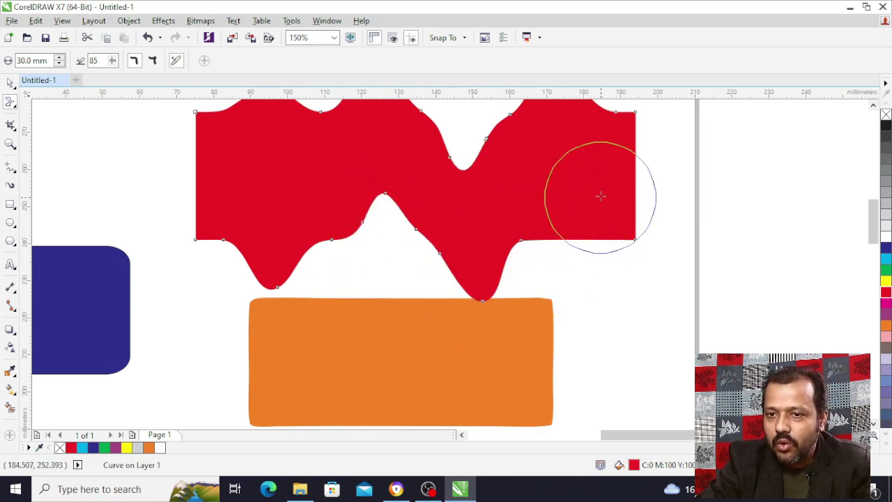
Smear the red shape's right edge outward into a long spike, and push parts of it back inward to form notches.
scroll(341, 201, "down", 2)
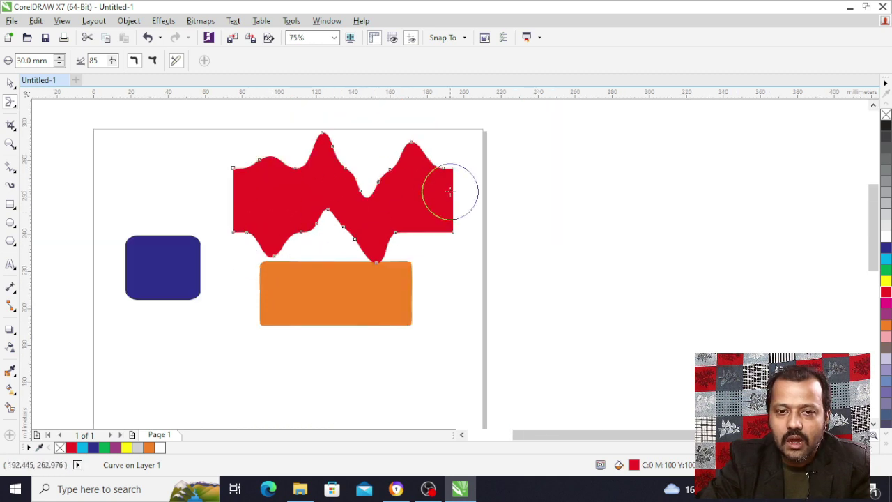
scroll(446, 192, "up", 2)
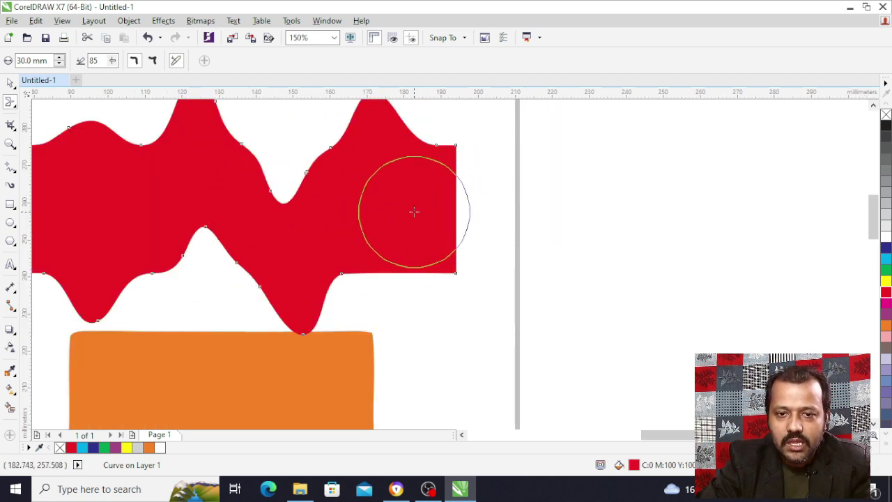
mouse_move(415, 211)
left_mouse_down()
mouse_move(503, 217)
mouse_move(698, 189)
left_mouse_up()
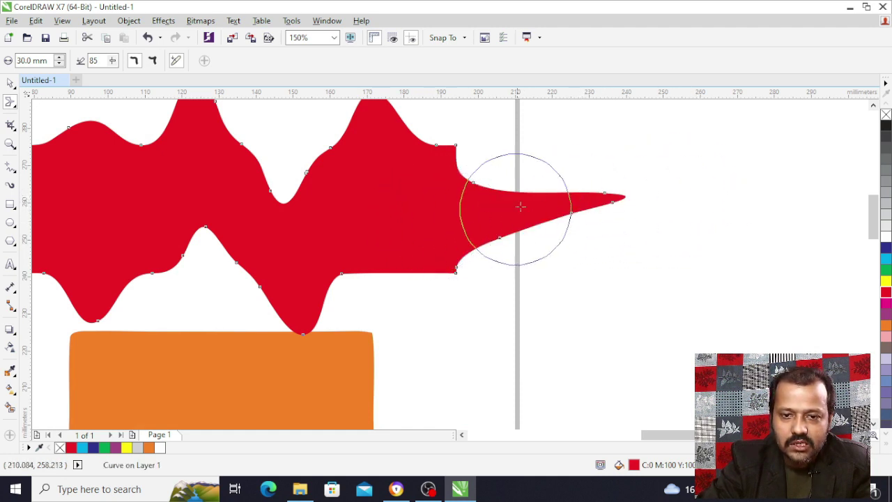
mouse_move(622, 196)
left_mouse_down()
mouse_move(361, 219)
mouse_move(369, 219)
left_mouse_up()
left_click_drag(557, 208, 367, 211)
scroll(392, 240, "down", 1)
scroll(463, 237, "down", 1)
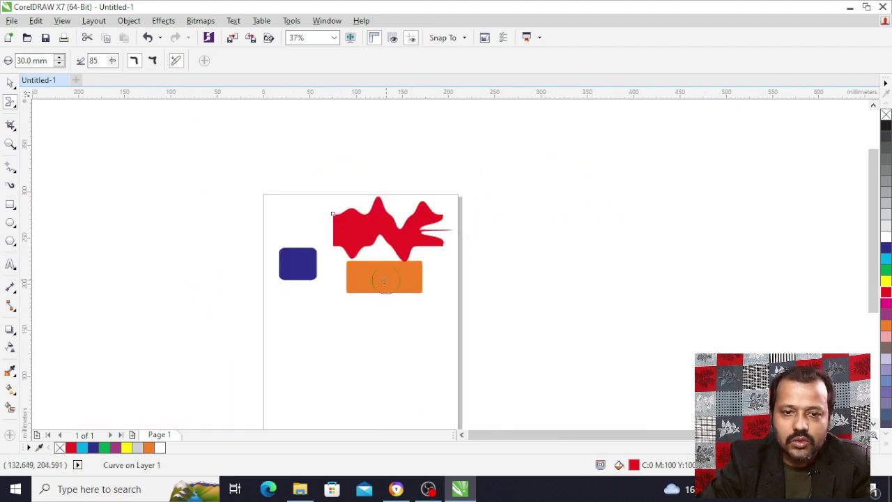
Smear the orange rectangle's lower edge into two downward bulges with an upward dent between them, using a 30 mm nib and pressure 85.
scroll(365, 286, "up", 2)
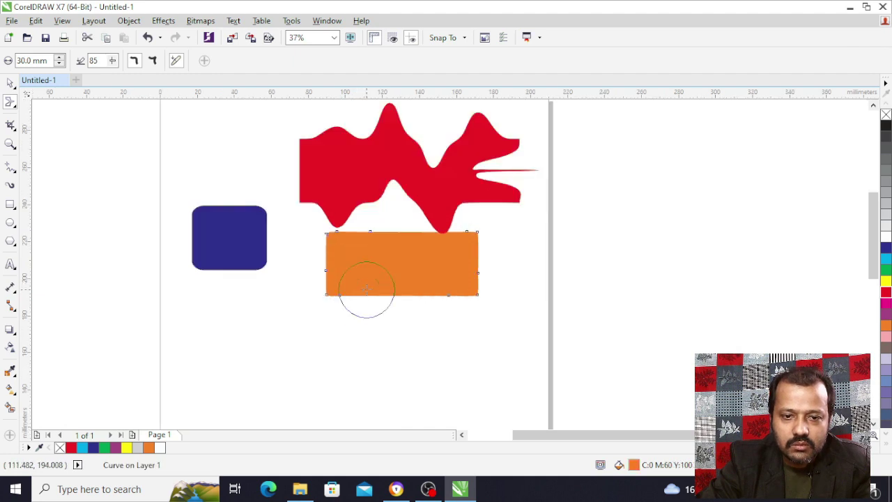
left_click_drag(368, 296, 352, 368)
left_click_drag(439, 303, 446, 255)
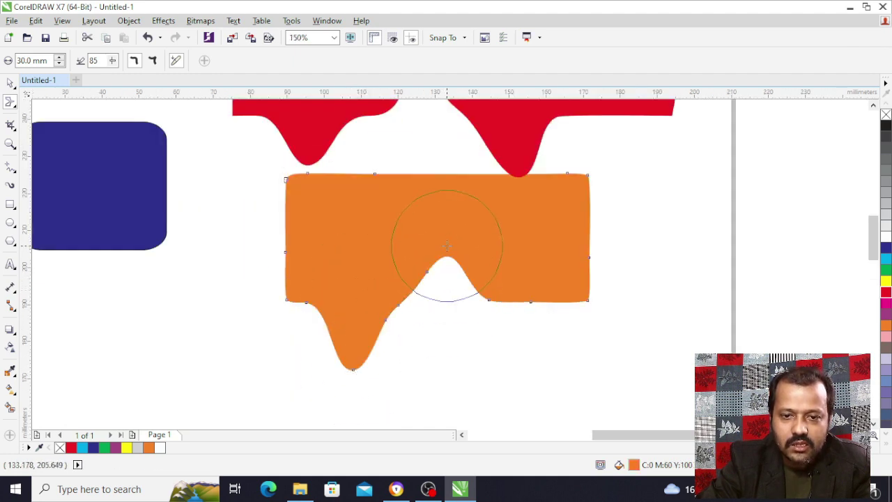
left_click_drag(514, 284, 526, 340)
scroll(373, 292, "down", 2)
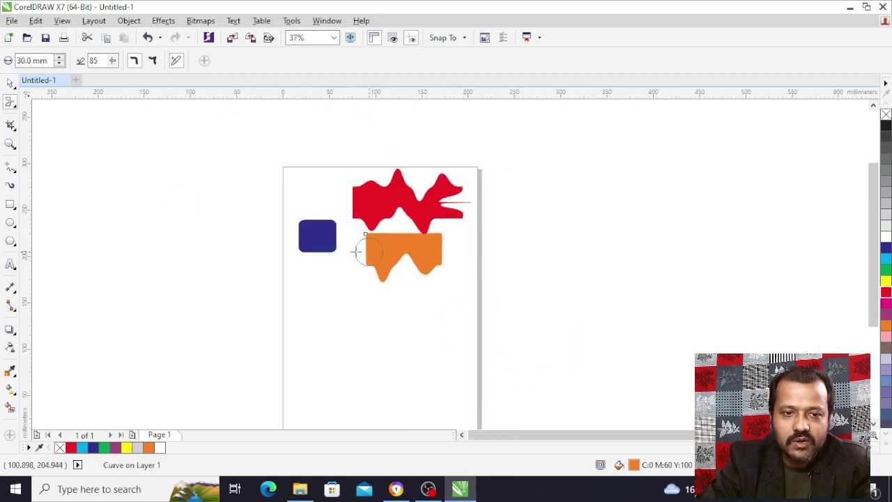
Undo the three smears on the orange rectangle's lower edge.
left_click(8, 83)
key("ctrl+z")
key("ctrl+z")
key("ctrl+z")
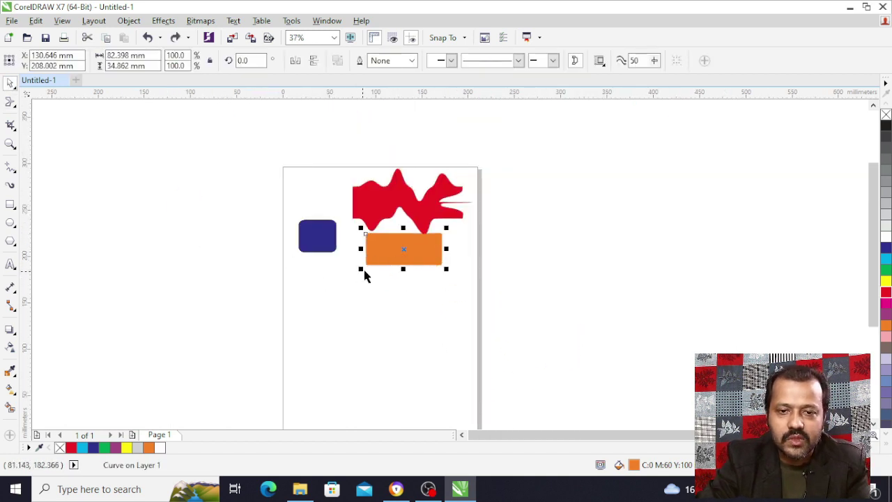
Delete the smeared red shape and the orange rectangle.
left_click(359, 209)
key("Delete")
left_click(402, 243)
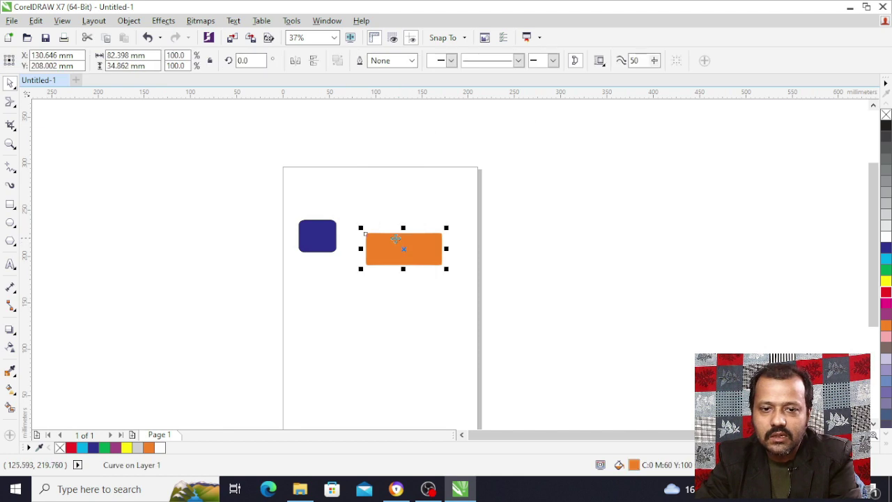
key("Delete")
Draw a rectangle about 116 by 66 mm below the blue rounded square and fill it with orange.
left_click(10, 205)
left_click_drag(307, 273, 415, 334)
left_click(884, 326)
Smear the new orange rectangle's upper edge into three peaks and a shallow valley near its right end.
scroll(324, 279, "up", 2)
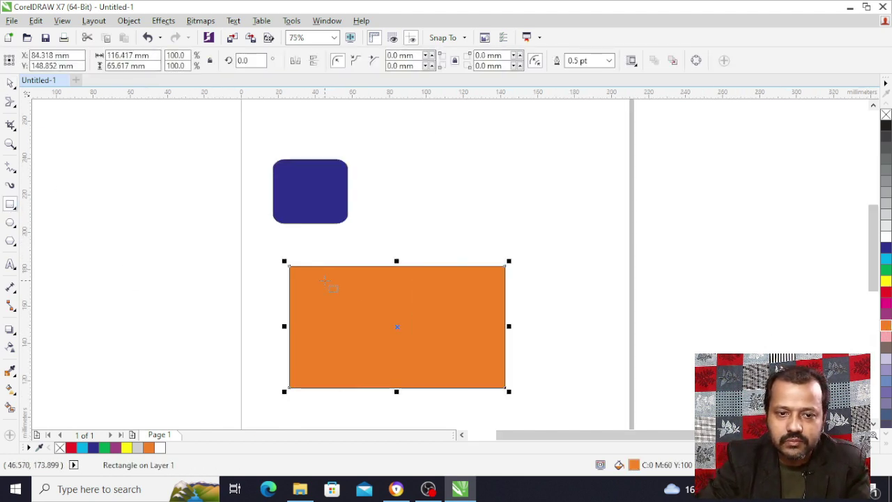
left_click(10, 103)
left_click_drag(416, 267, 422, 185)
mouse_move(518, 241)
left_mouse_down()
mouse_move(531, 243)
mouse_move(528, 203)
left_mouse_up()
left_click_drag(339, 249, 336, 218)
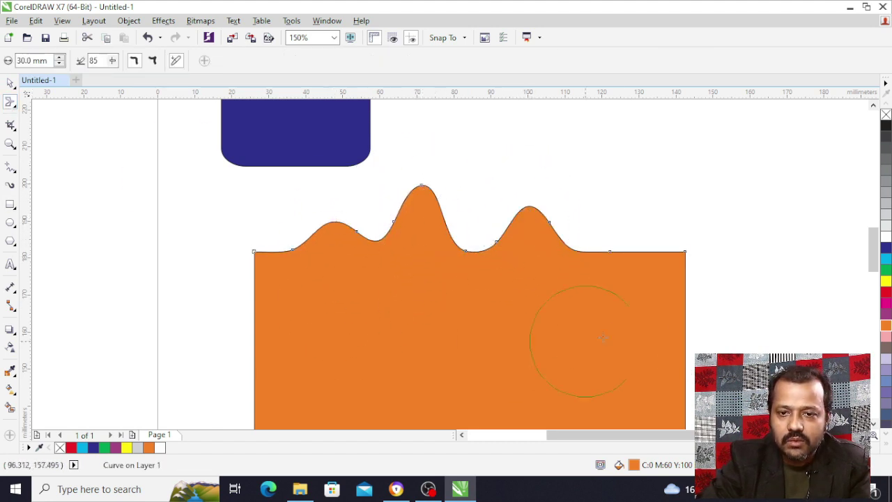
left_click_drag(623, 239, 598, 273)
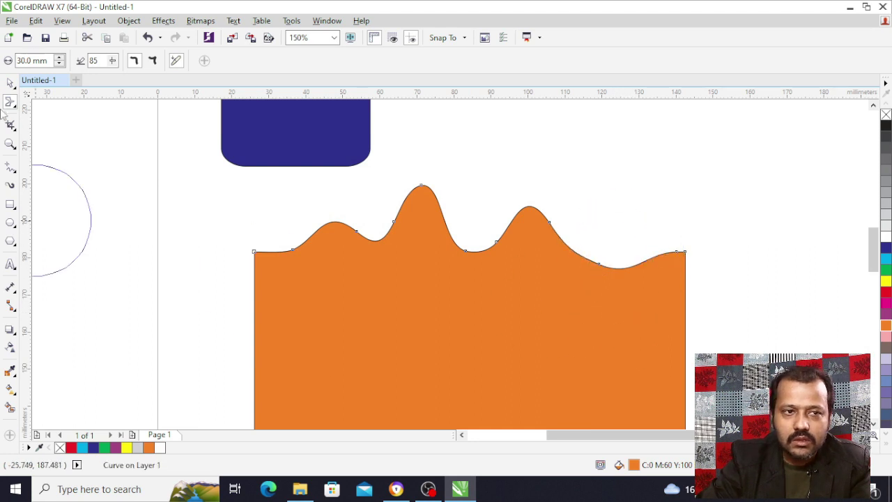
Delete the smeared orange shape and the blue rounded square to clear the page.
left_click(10, 83)
scroll(361, 237, "down", 2)
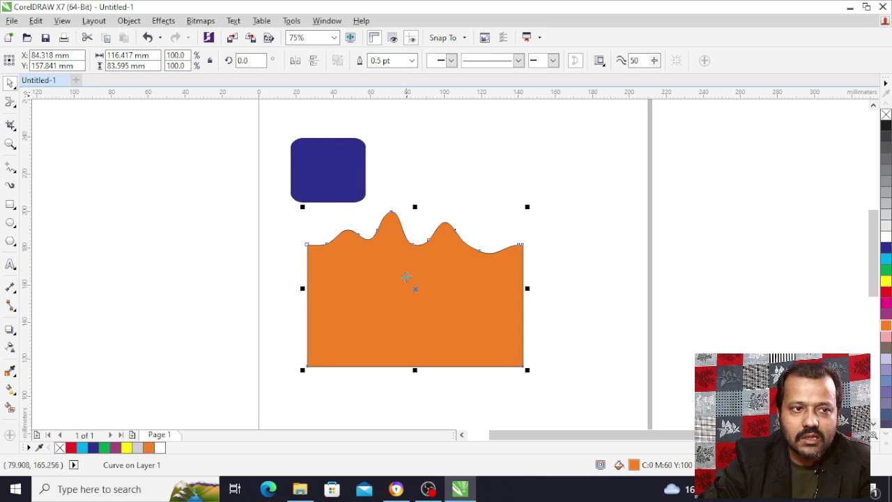
key("Delete")
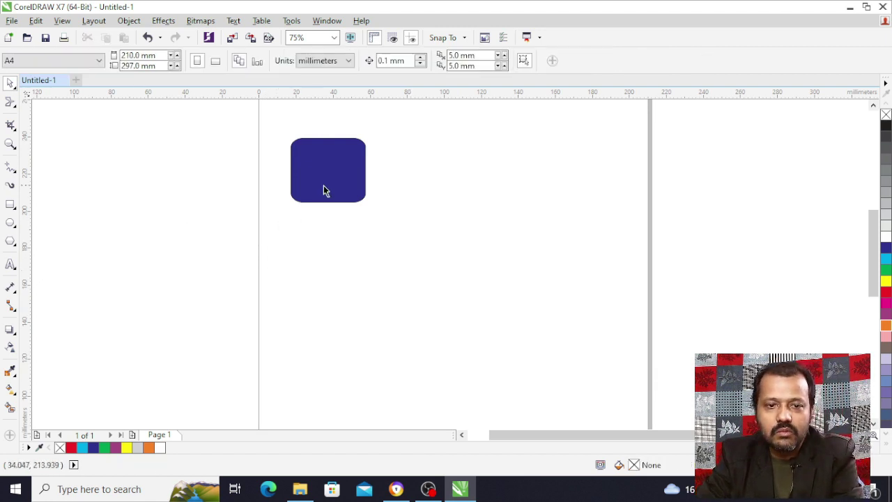
left_click(331, 186)
key("Delete")
Choose the Twirl tool from the Shape tool group, draw a red-filled rectangle about 90 mm high and stretch it rightward to about 152 mm wide.
left_click(10, 103)
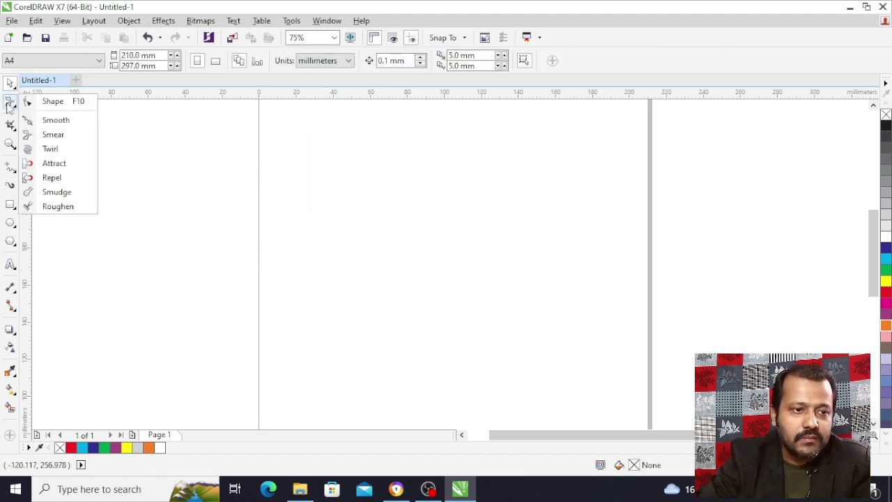
left_click(68, 154)
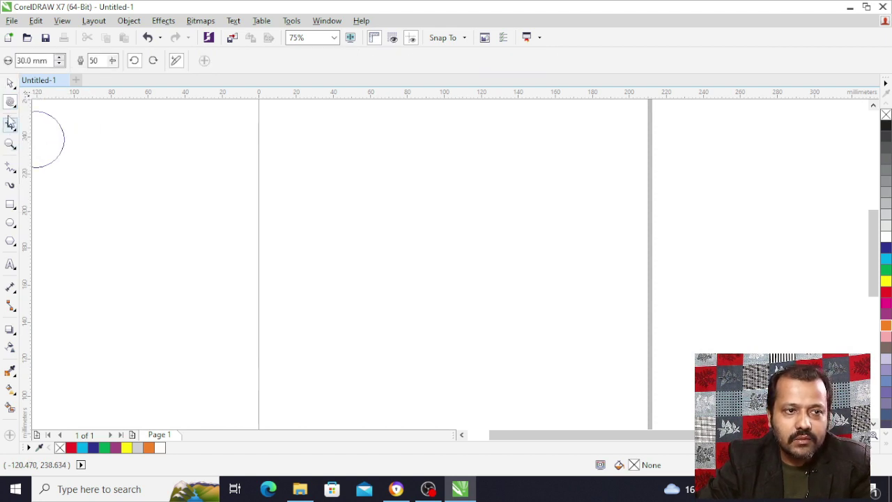
scroll(277, 218, "down", 4)
left_click(10, 203)
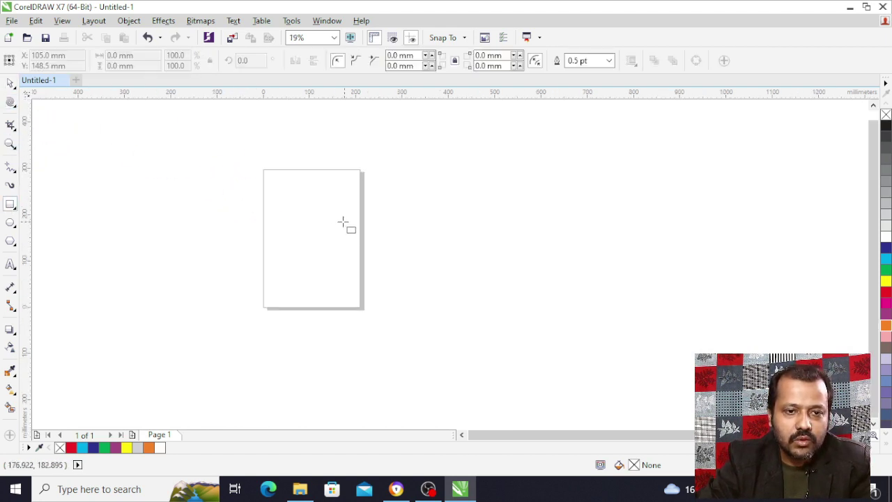
left_click_drag(269, 193, 334, 235)
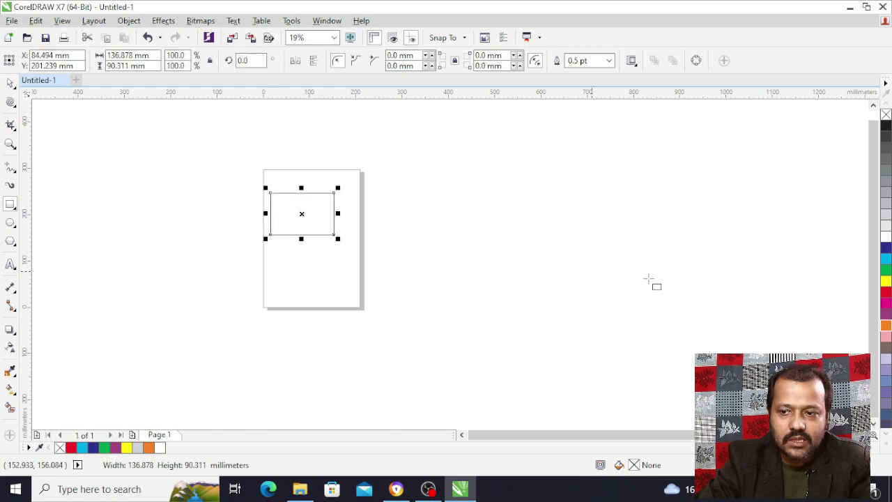
left_click(886, 292)
scroll(284, 209, "up", 4)
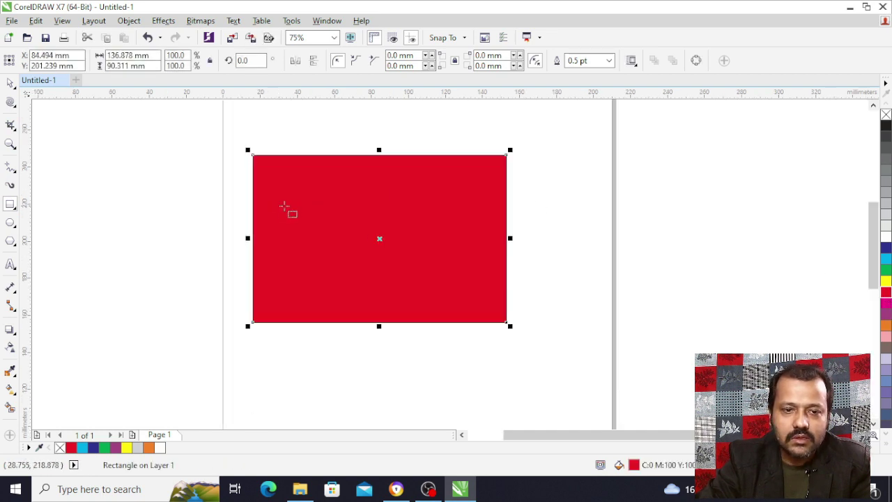
left_click_drag(511, 237, 538, 238)
Twirl the red rectangle's upper edge into four evenly spaced spirals, using a 30 mm nib and rate 50.
left_click(11, 105)
scroll(277, 148, "up", 4)
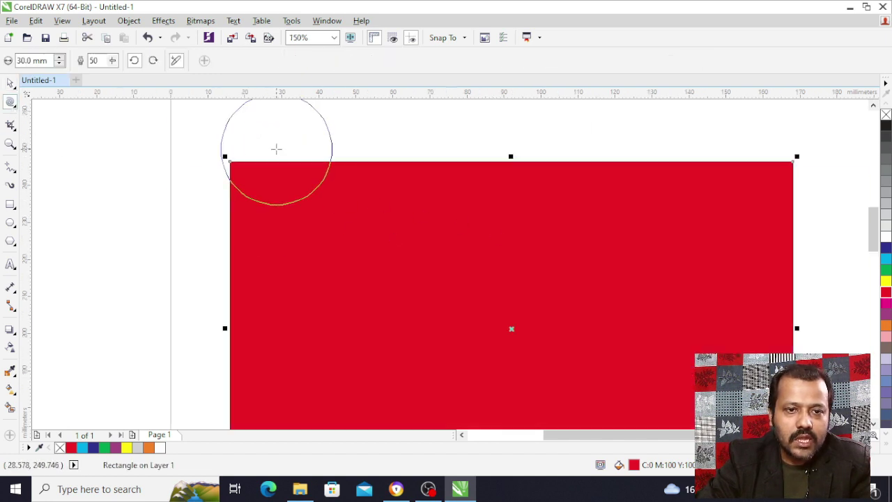
left_click_drag(320, 171, 320, 171)
scroll(241, 170, "down", 2)
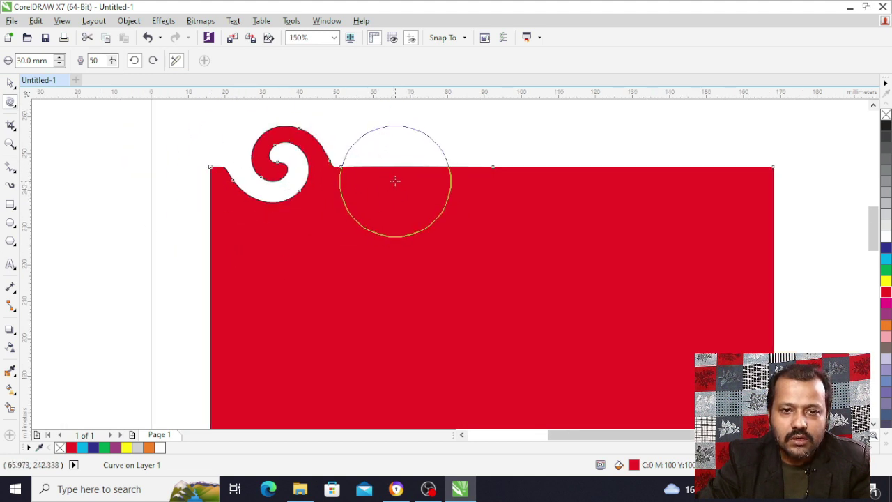
left_click_drag(392, 175, 393, 173)
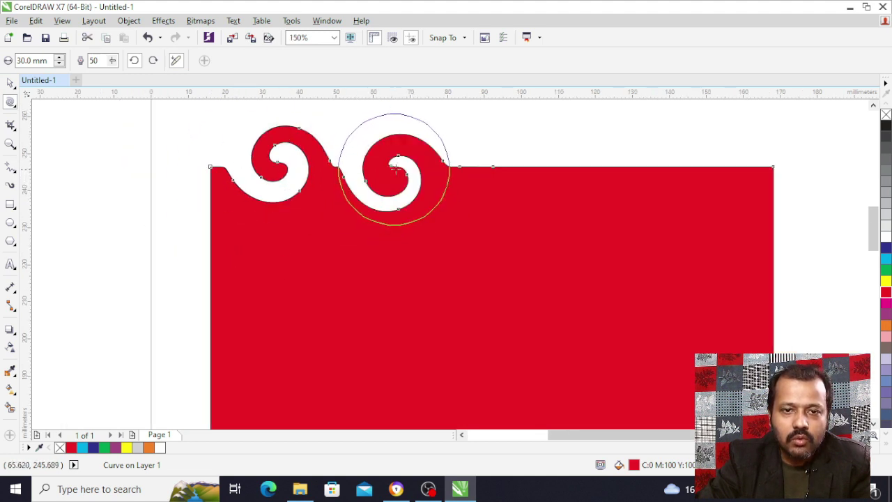
left_click_drag(510, 175, 509, 174)
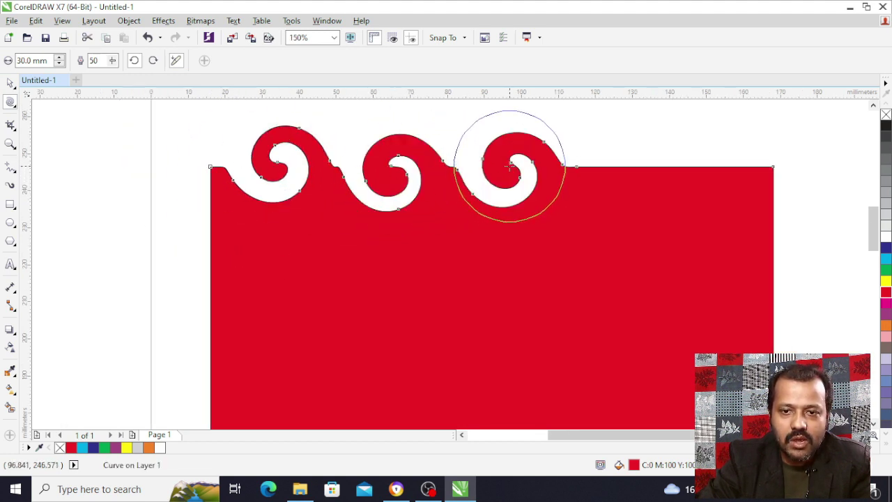
left_click_drag(626, 176, 627, 177)
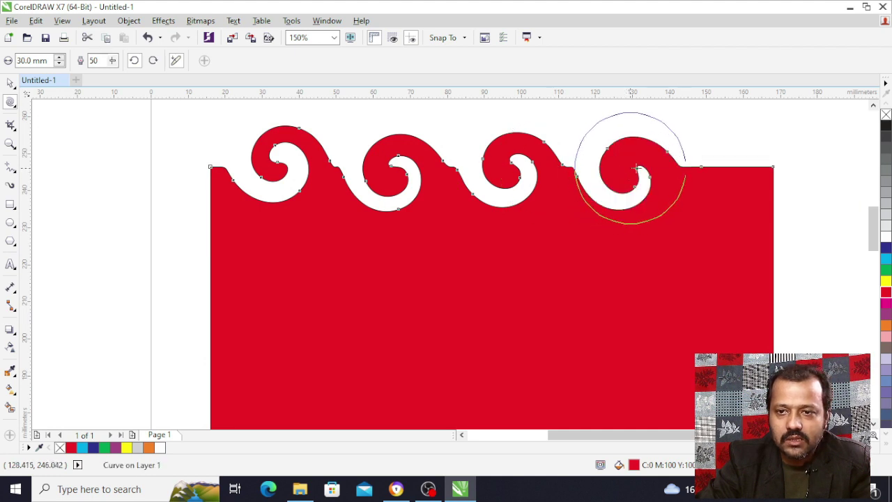
Twirl the red shape's lower edge into four spirals spaced along its length.
scroll(377, 176, "down", 2)
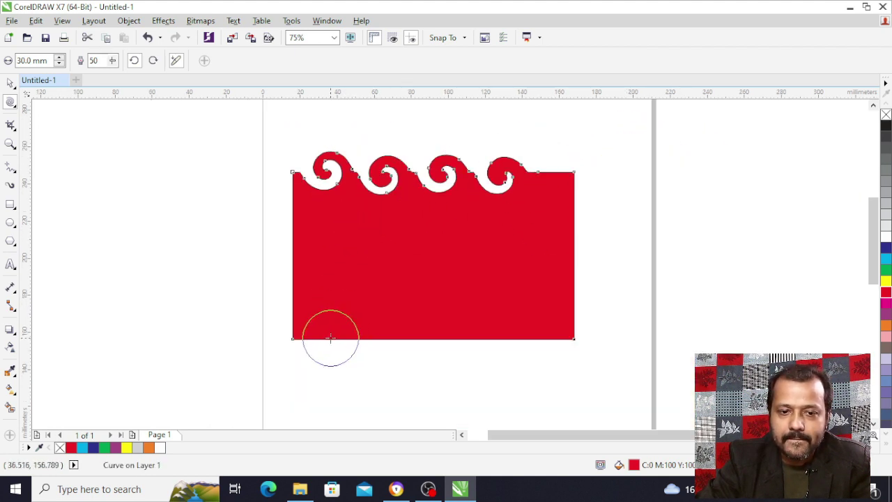
left_click(10, 83)
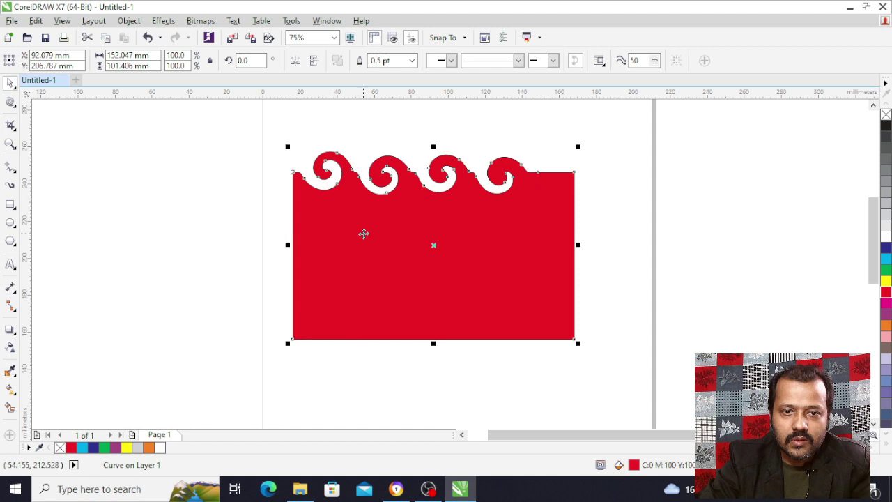
left_click(218, 205)
left_click(327, 287)
left_click(10, 103)
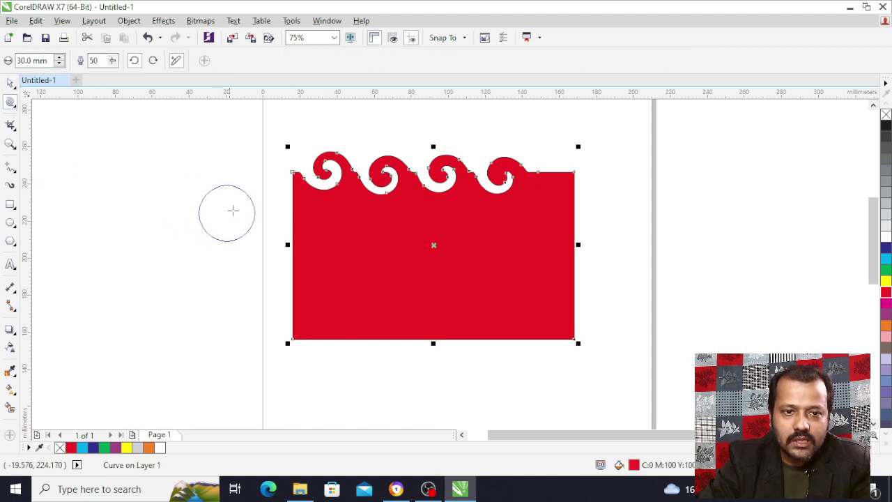
left_click(328, 346)
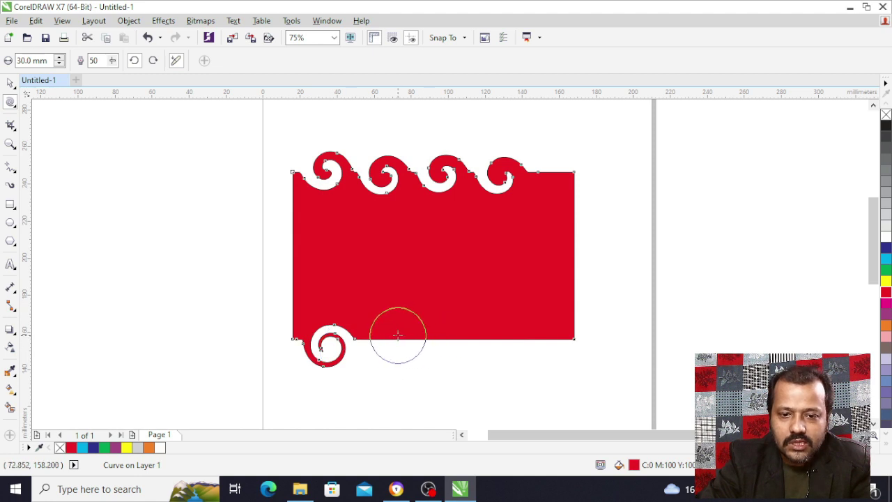
left_click(398, 337)
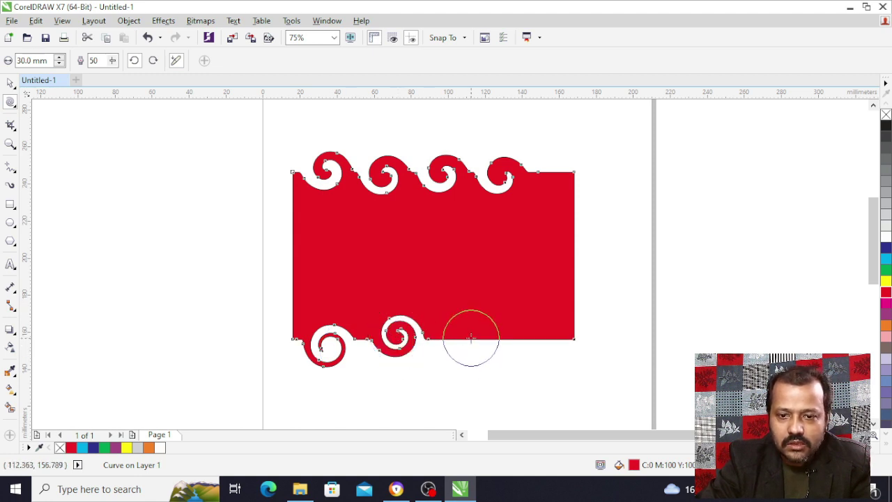
left_click(471, 338)
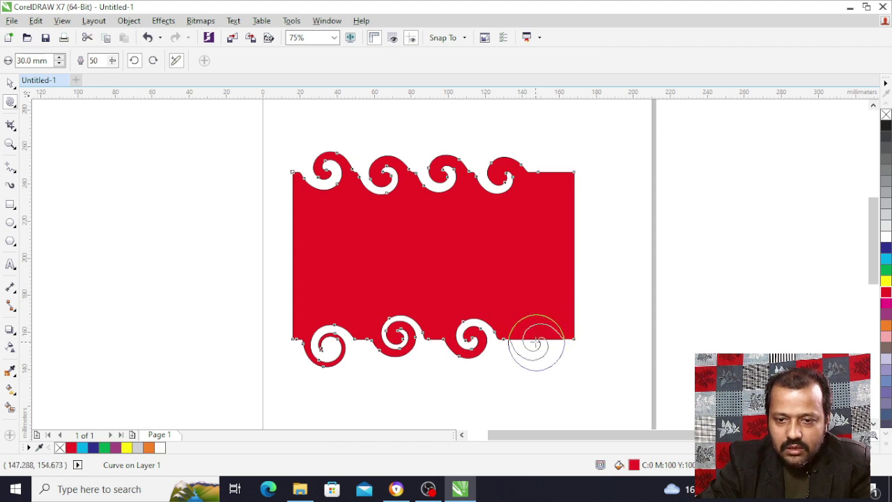
left_click(536, 343)
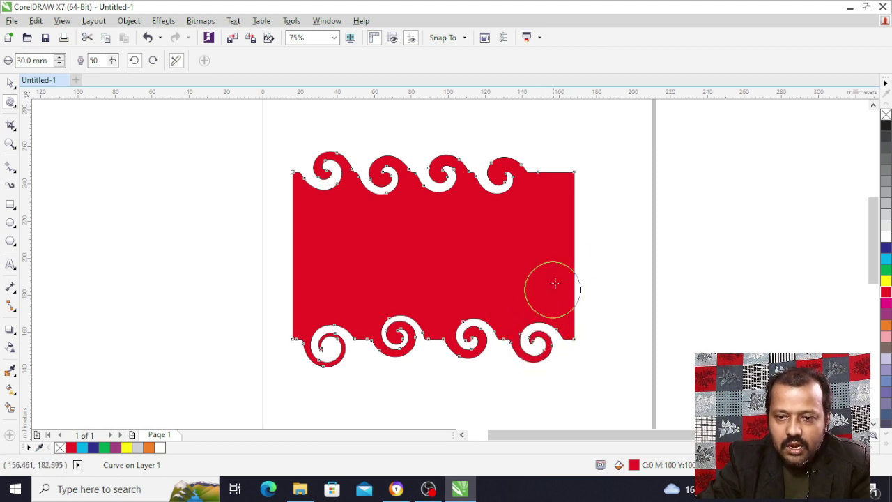
Twirl two spirals into the red shape's right edge and two into its left edge.
left_click(578, 214)
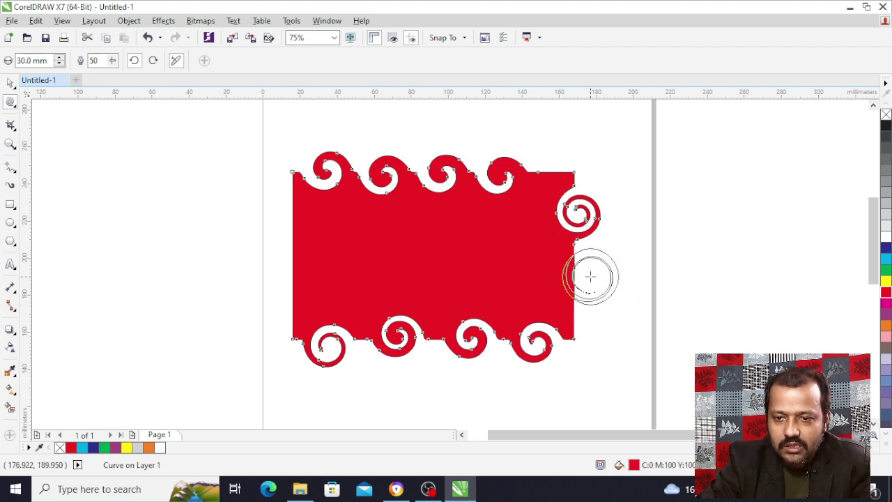
left_click(590, 277)
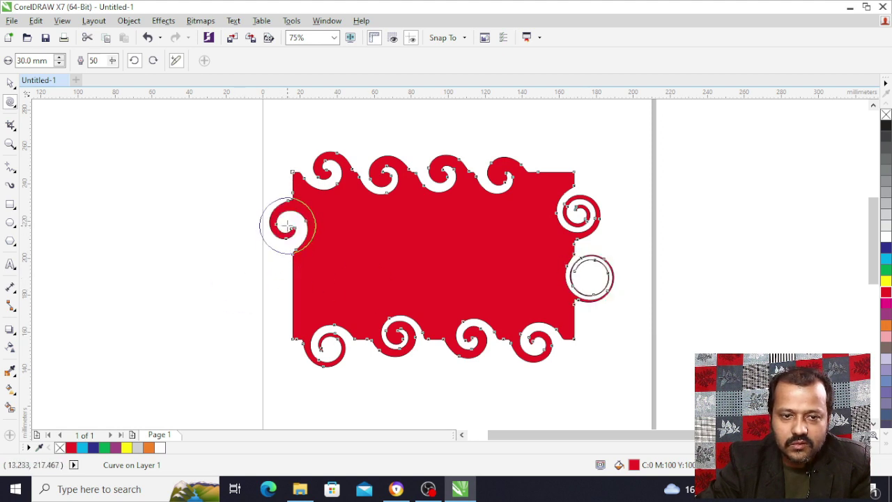
left_click(287, 223)
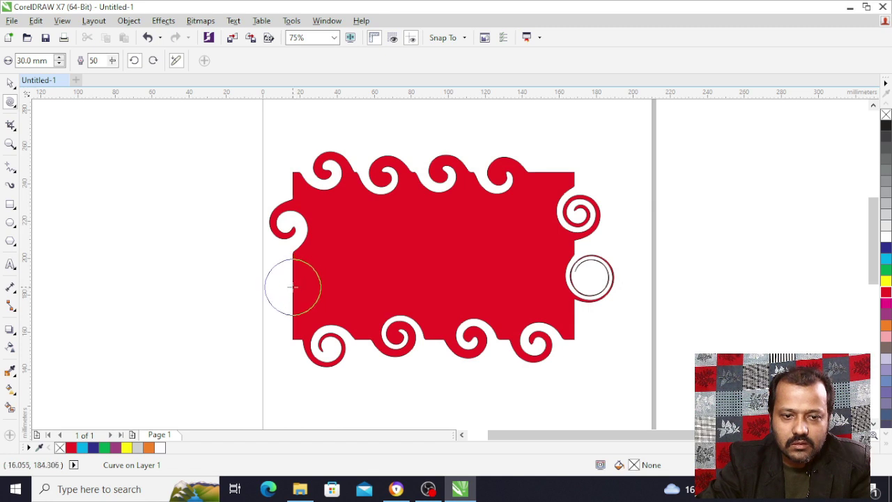
key("space")
left_click(304, 272)
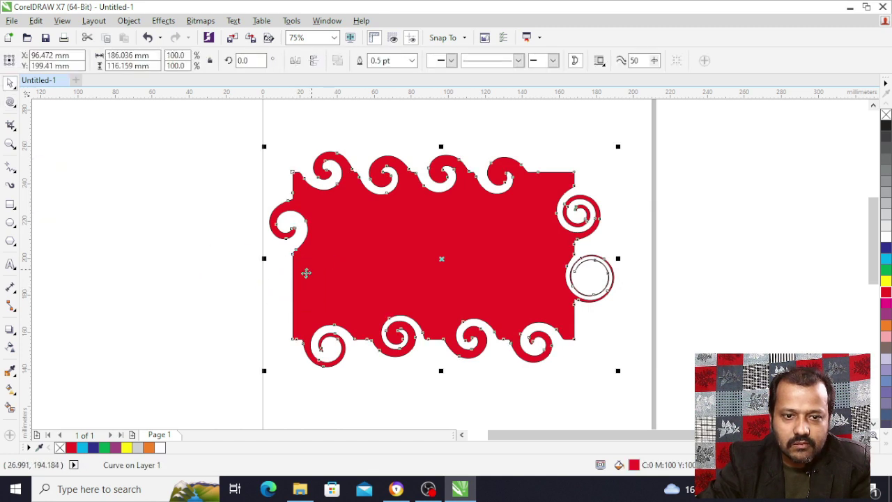
left_click(11, 102)
scroll(296, 282, "up", 2)
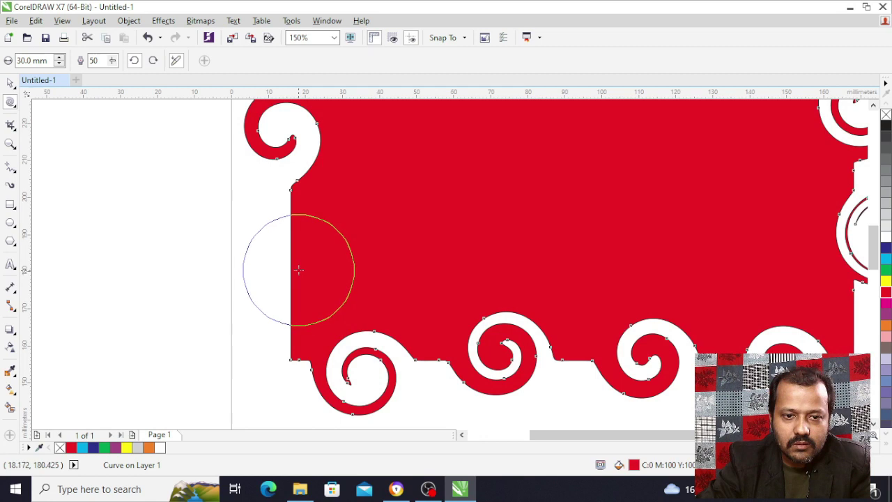
left_click_drag(298, 270, 298, 269)
Set the twirled red shape's outline width to None and deselect it.
left_click(11, 82)
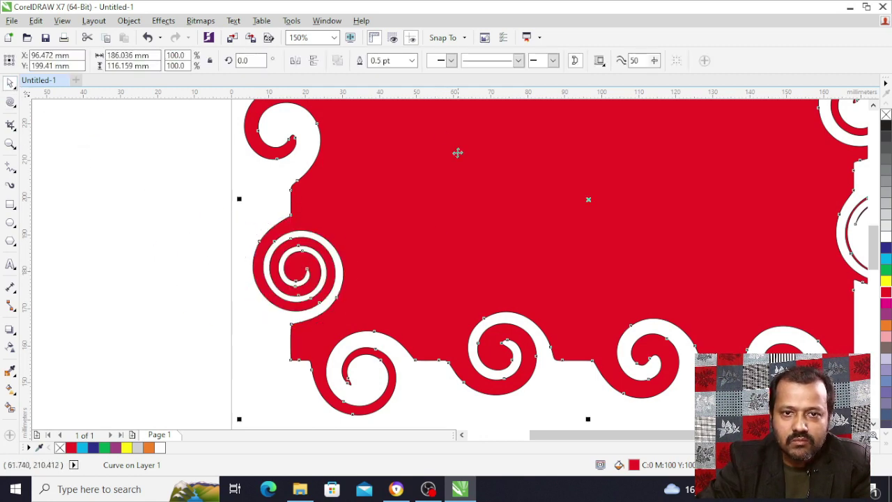
left_click(412, 61)
left_click(380, 74)
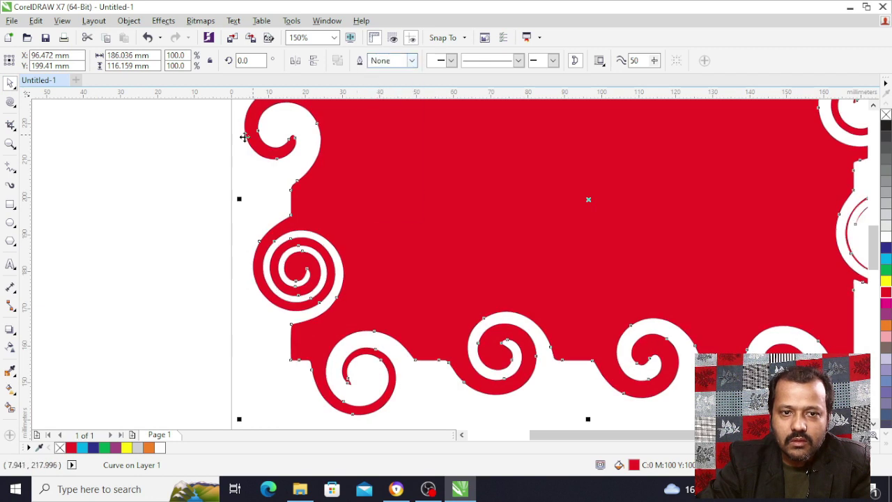
left_click(249, 239)
scroll(254, 244, "down", 2)
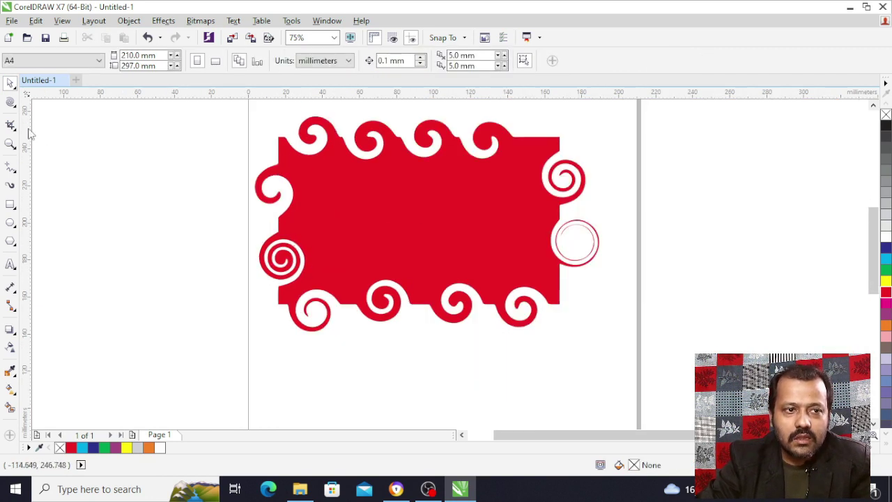
left_click(8, 103)
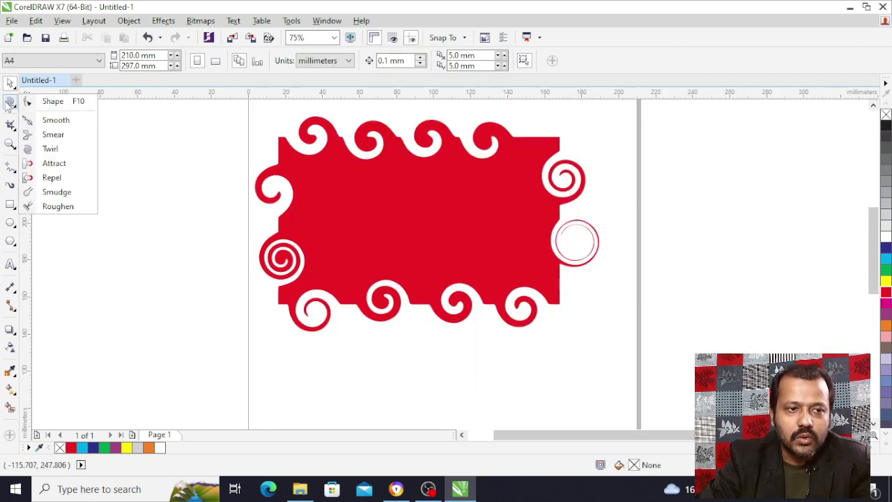
left_click(54, 163)
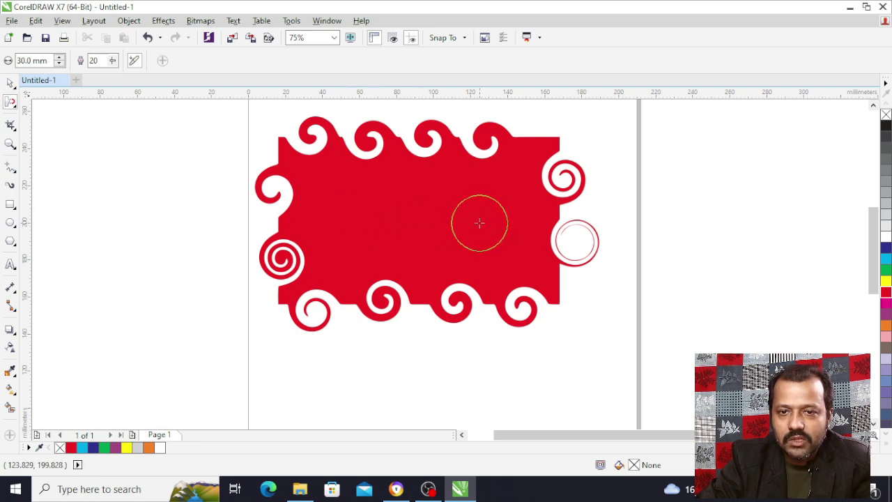
left_click(9, 82)
scroll(370, 264, "down", 2)
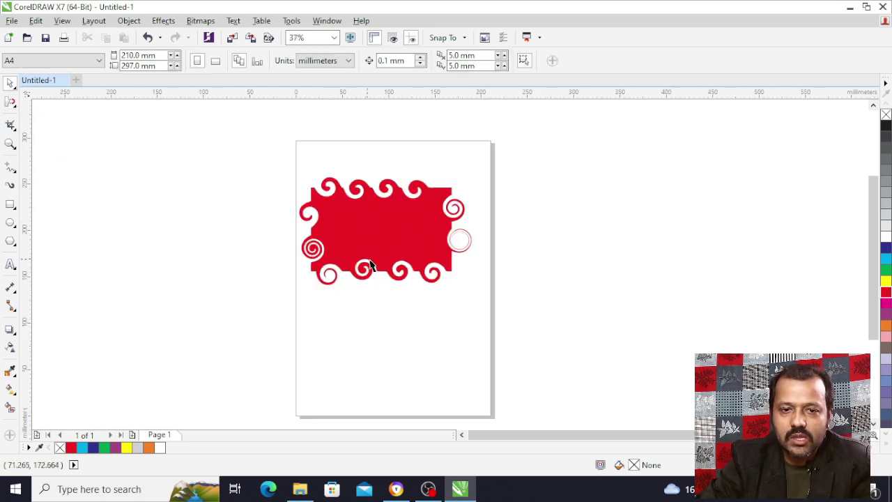
scroll(357, 191, "up", 2)
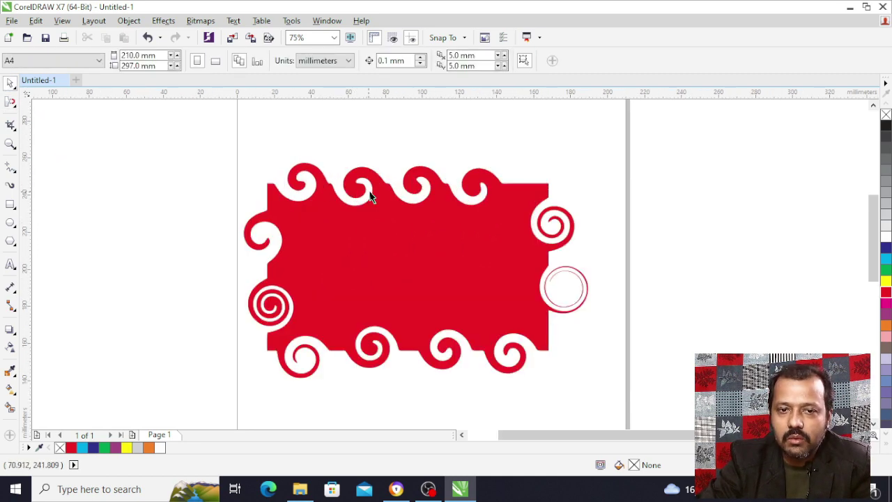
Delete the twirled red shape from the page.
left_click(374, 191)
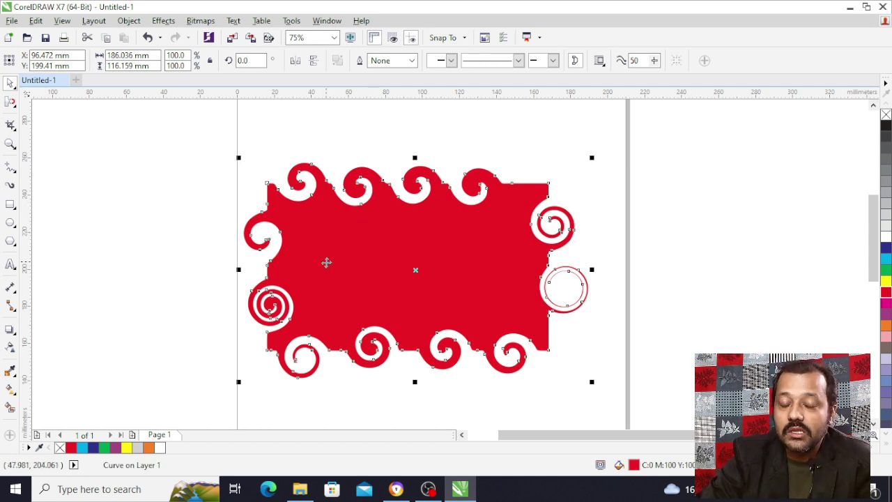
scroll(365, 207, "down", 2)
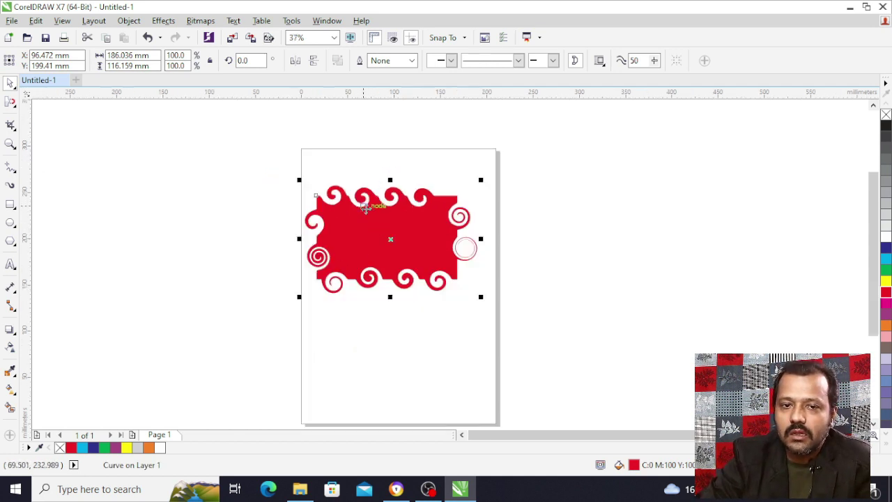
scroll(380, 182, "up", 2)
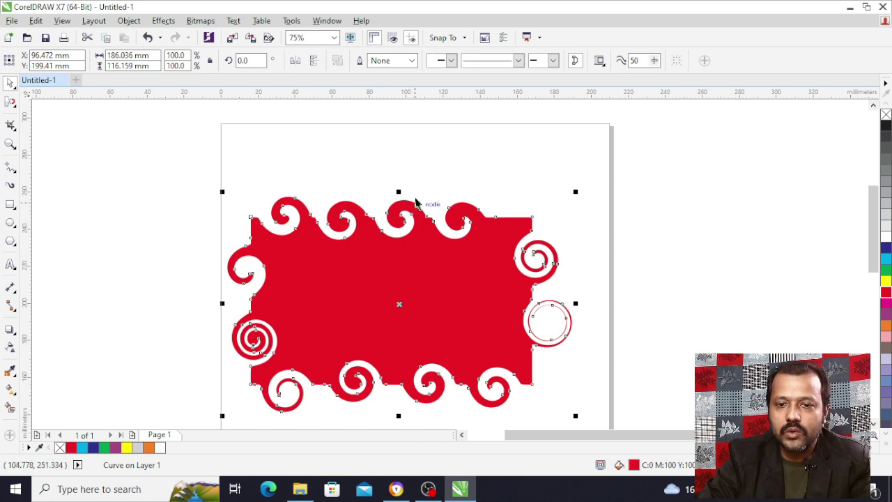
key("Escape")
left_click(409, 244)
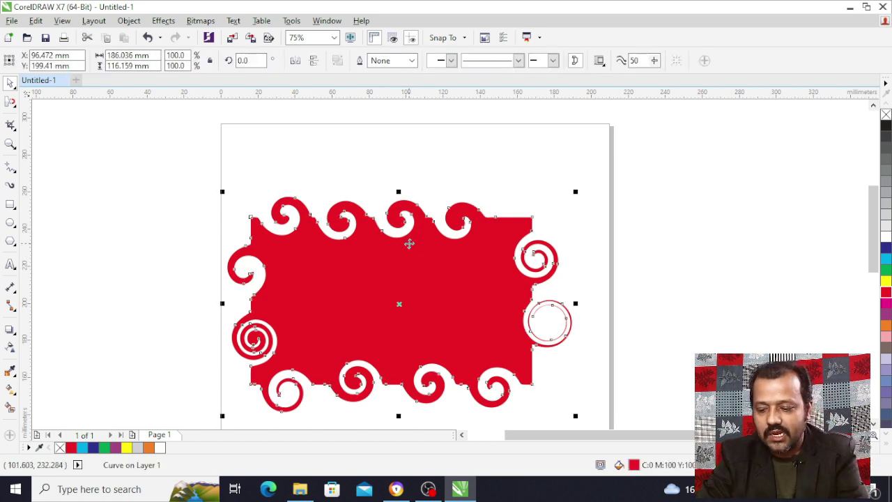
key("Delete")
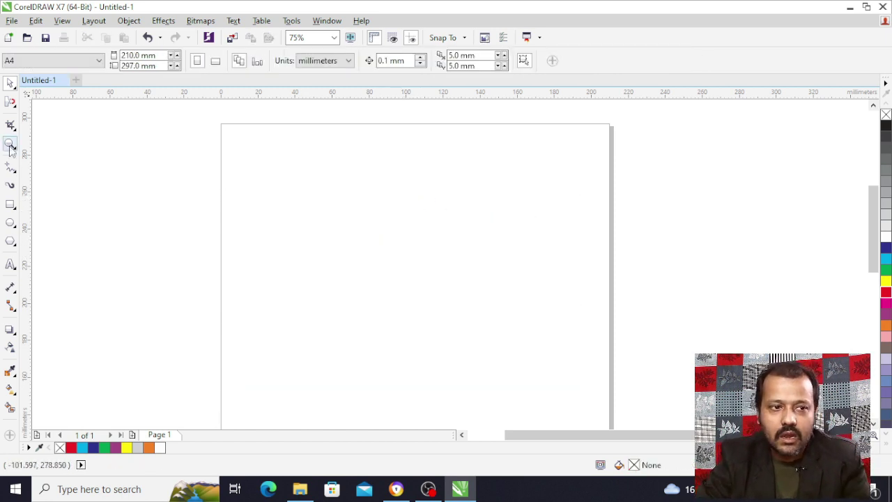
Draw a rectangle about 69 by 43 mm near the page's upper left, fill it red and widen it to about 120 mm.
left_click(10, 204)
left_click_drag(241, 198, 370, 277)
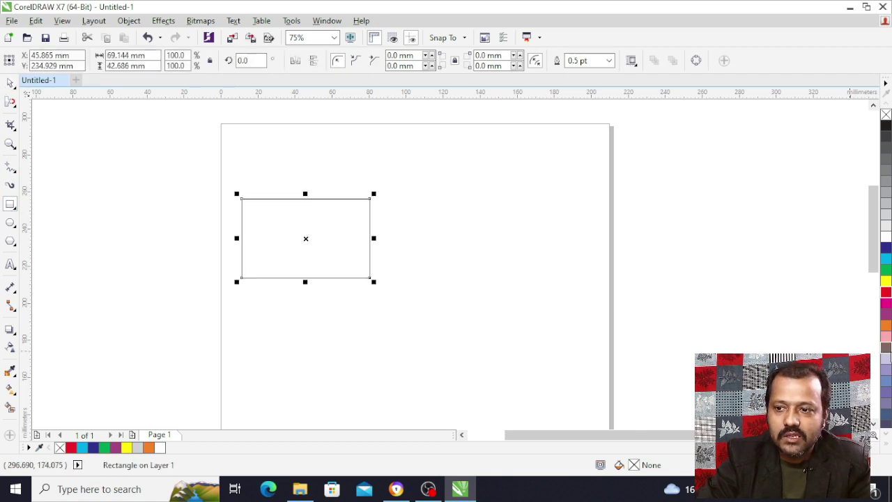
left_click(886, 293)
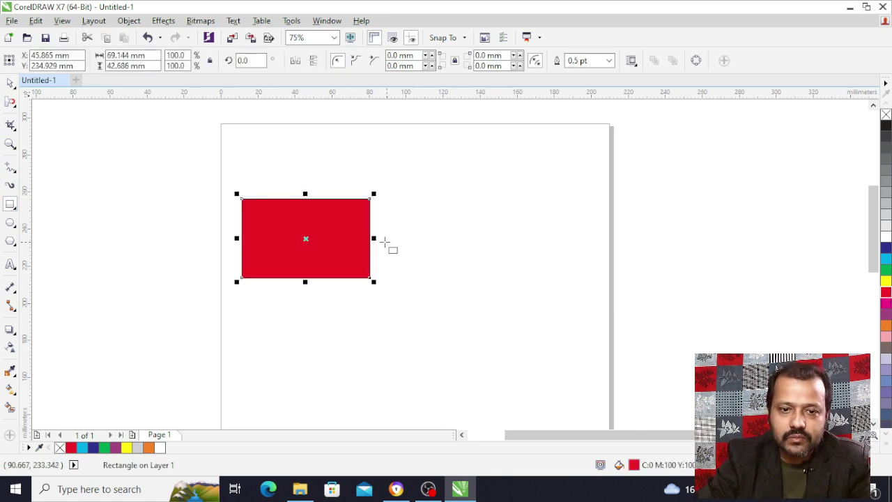
left_click_drag(374, 239, 467, 239)
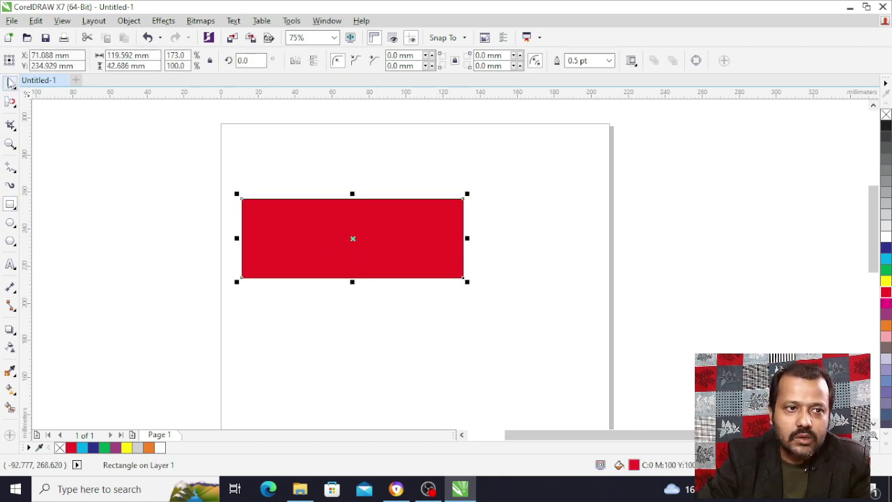
Attract the red rectangle's upper edge into a notch left of centre and a peak towards the right, using a 30 mm nib and rate 20.
left_click(12, 105)
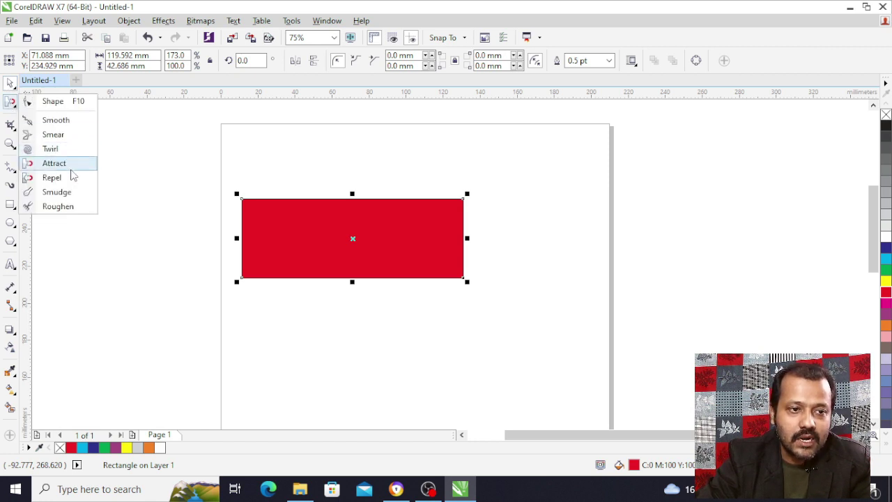
left_click(70, 168)
scroll(291, 202, "up", 4)
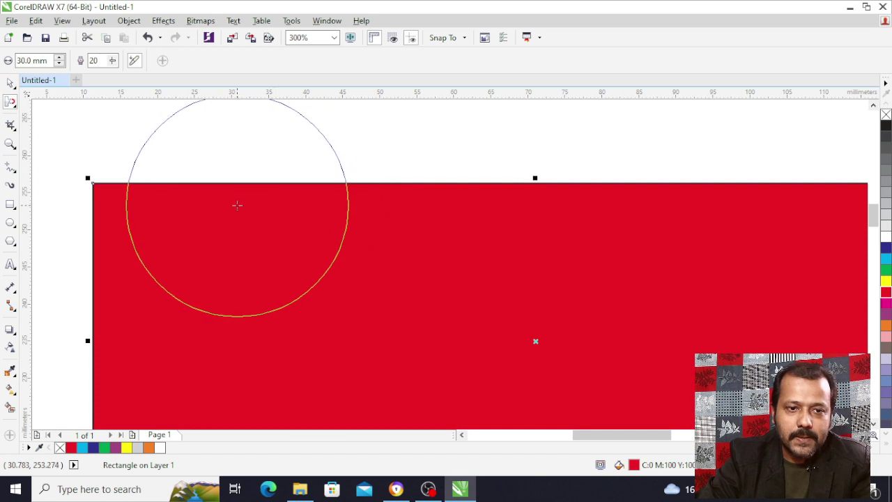
scroll(306, 277, "down", 2)
left_click_drag(289, 250, 286, 203)
left_click_drag(323, 249, 330, 276)
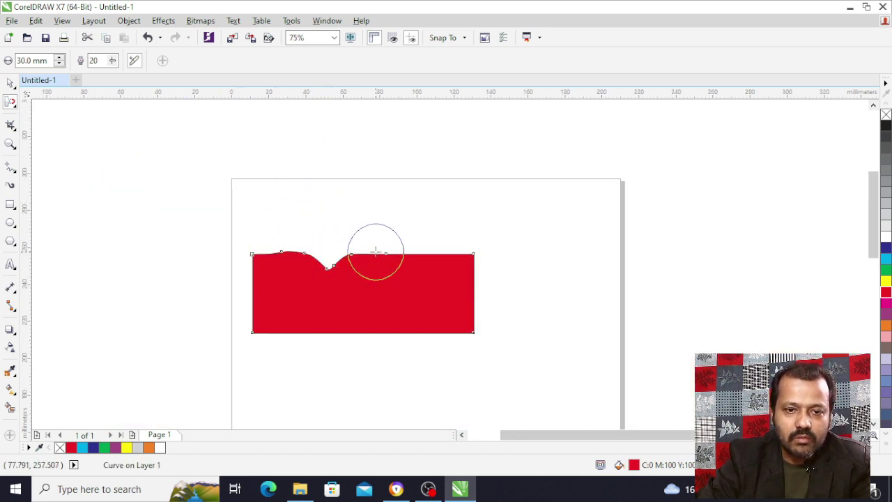
scroll(401, 244, "up", 4)
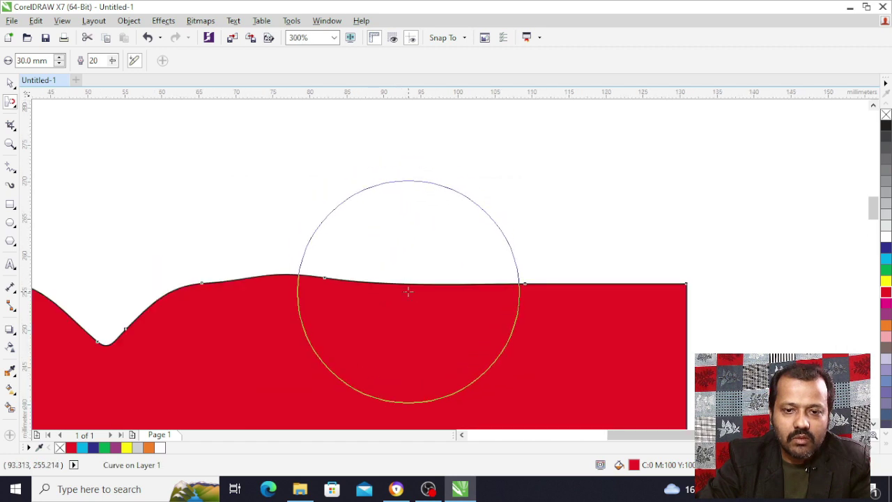
left_click_drag(409, 292, 409, 188)
scroll(409, 189, "down", 2)
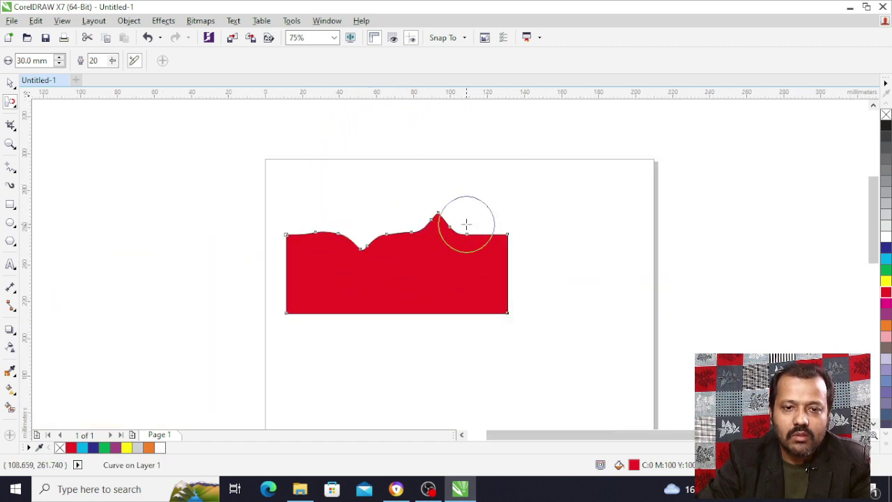
Attract a second notch near the upper edge's left end, flatten the right peak, and form a central peak with a dip beside it.
scroll(337, 293, "up", 2)
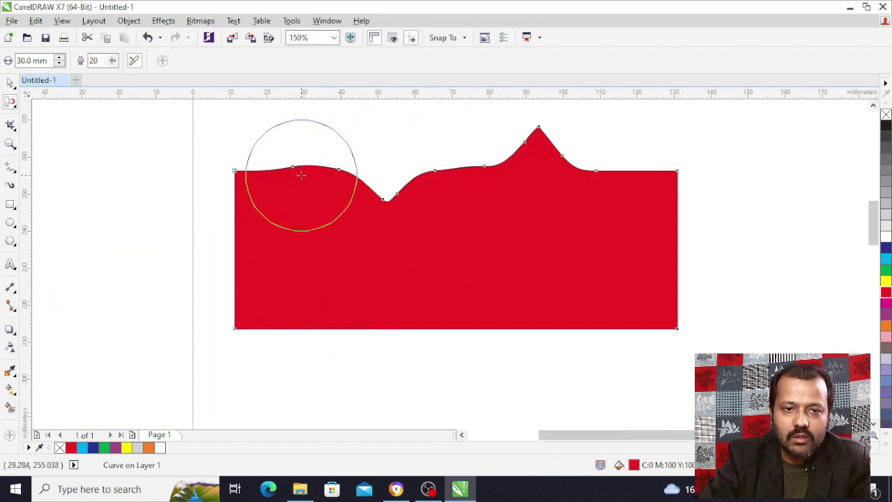
left_click_drag(301, 175, 301, 198)
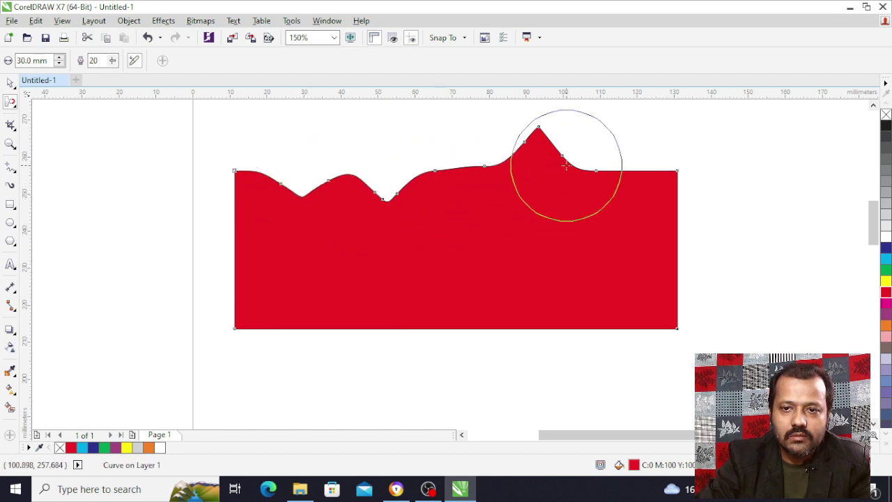
left_click_drag(537, 129, 527, 175)
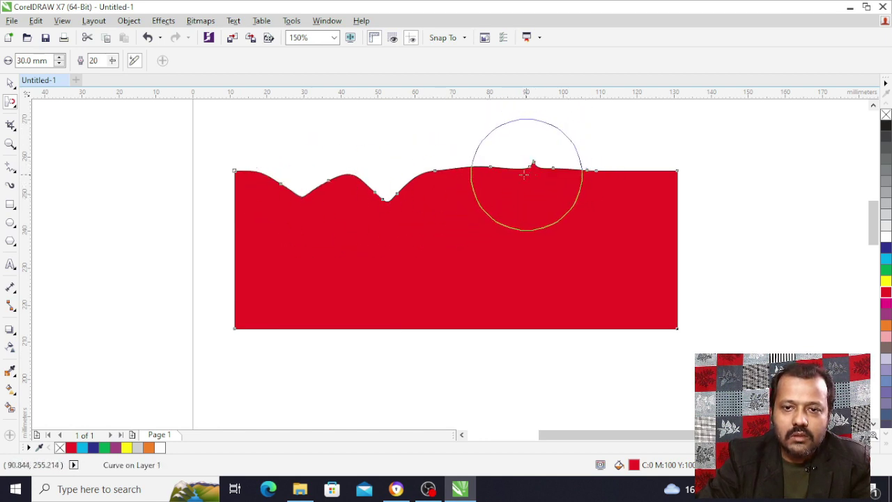
left_click_drag(473, 168, 472, 144)
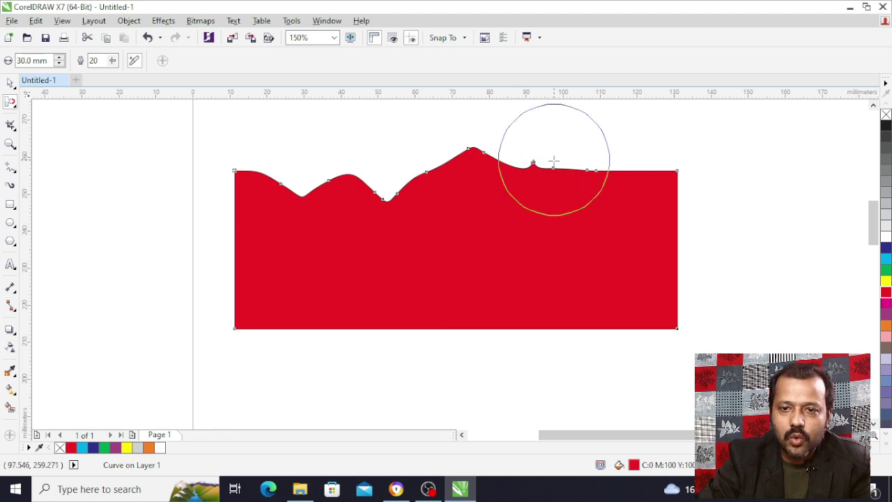
left_click_drag(555, 169, 561, 195)
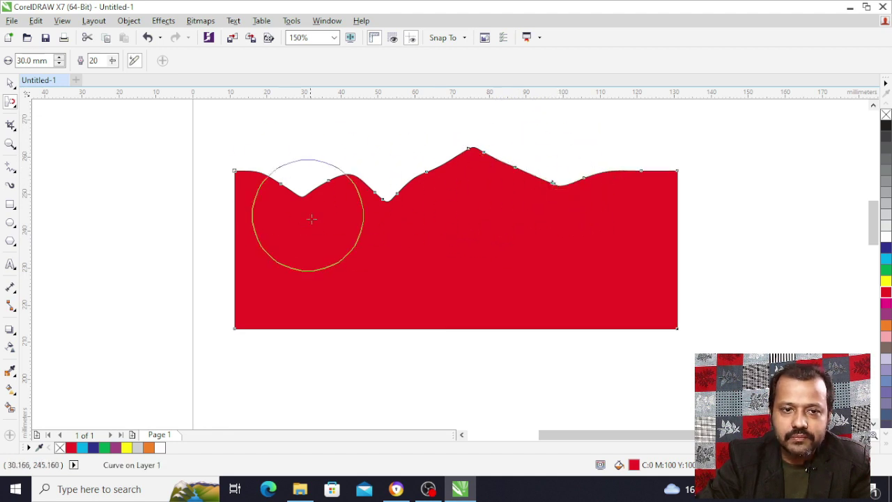
Fill the wavy shape with cyan and stretch it to about 181 mm wide.
left_click(11, 85)
left_click(886, 259)
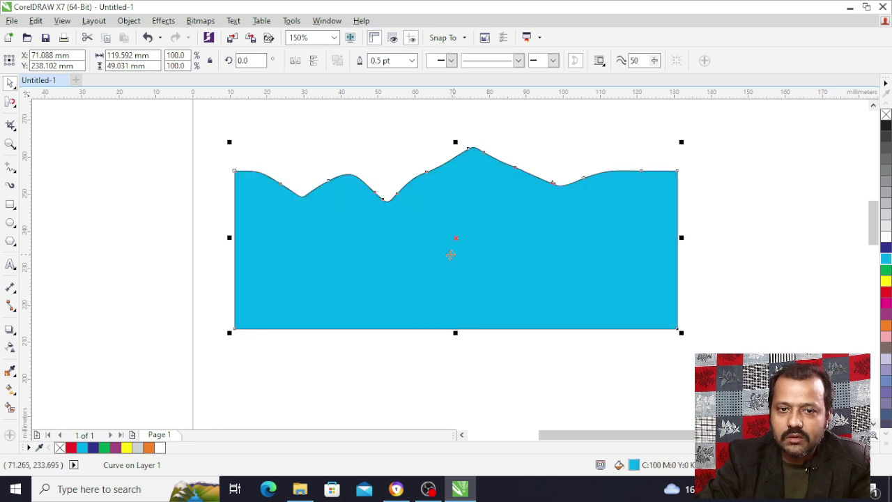
left_click_drag(682, 239, 885, 239)
scroll(152, 284, "down", 2)
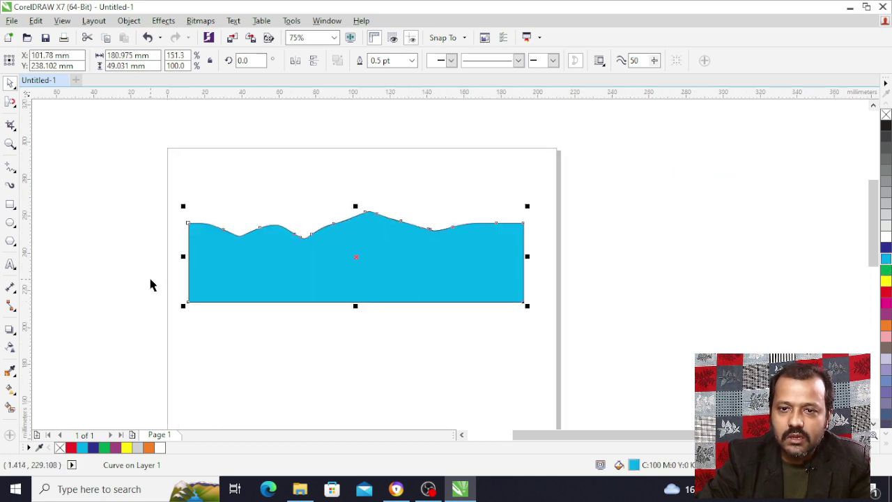
Attract the cyan shape's upper edge again, reshaping the central peak and raising another peak near the right end.
left_click(11, 102)
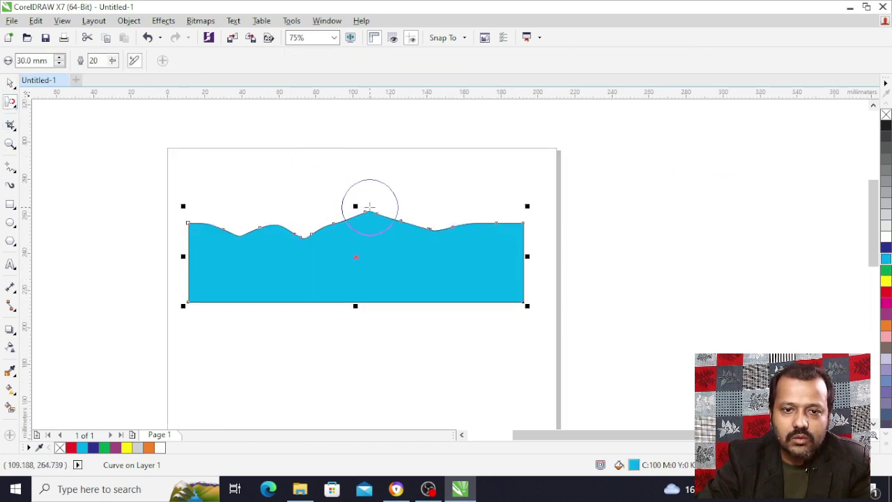
mouse_move(362, 234)
left_mouse_down()
mouse_move(396, 230)
mouse_move(405, 241)
left_mouse_up()
left_click_drag(472, 237, 467, 205)
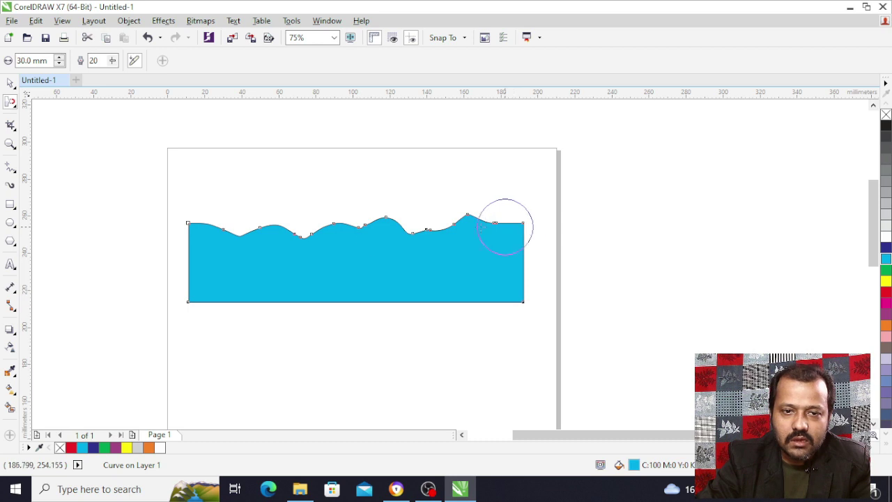
Set the wavy cyan shape's outline width to None and deselect it.
left_click(10, 82)
scroll(424, 285, "down", 2)
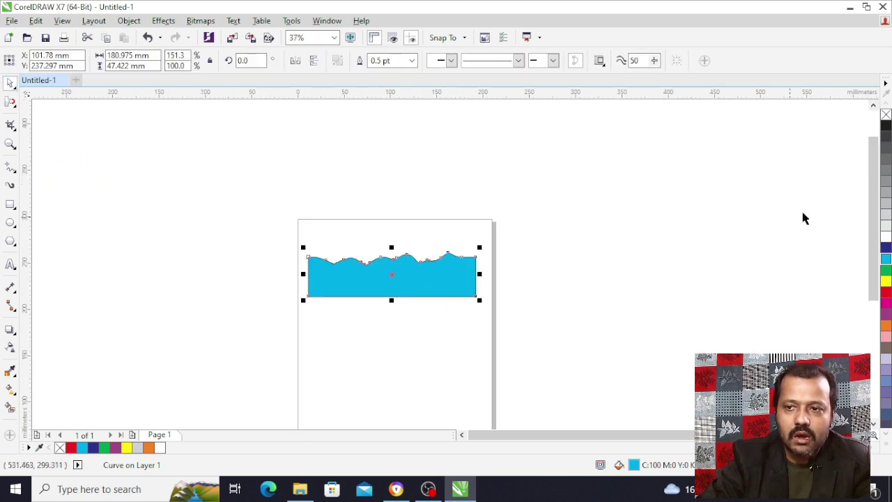
left_click(408, 251)
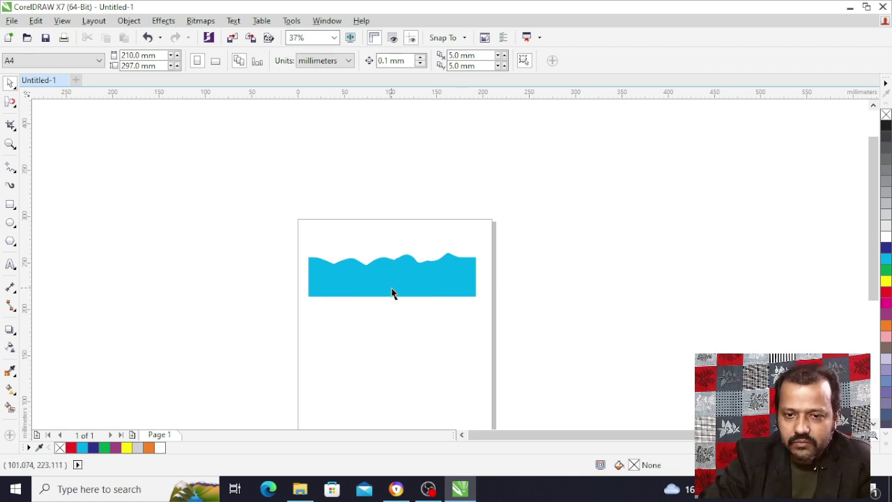
scroll(378, 289, "up", 2)
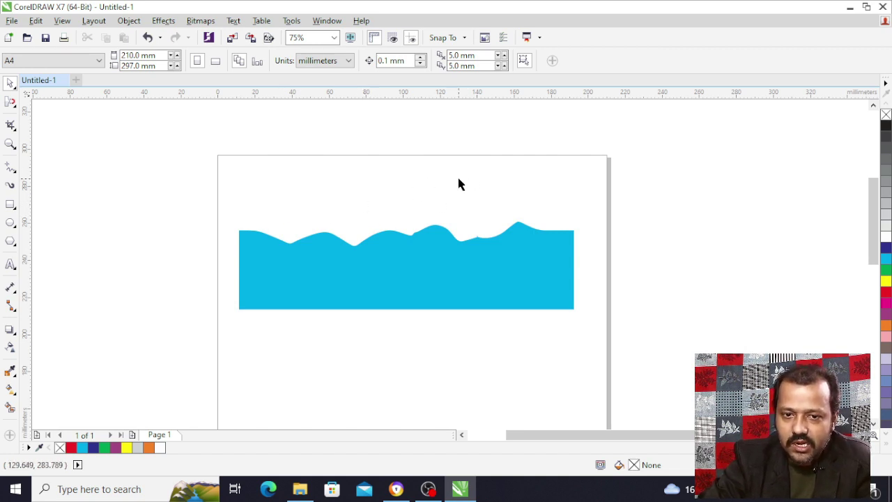
Undo the outline, fill, stretching and Attract changes back to the plain red rectangle about 120 mm wide.
left_click(423, 294)
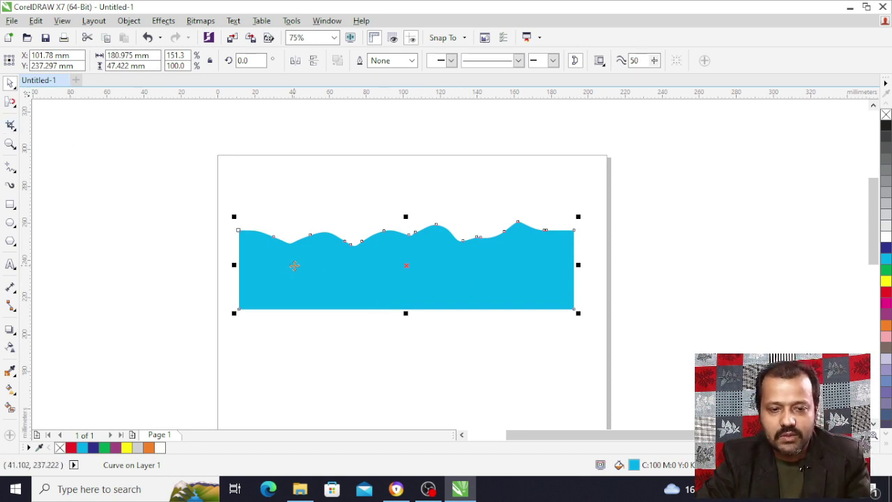
key("ctrl+z")
key("ctrl+z")
key("ctrl+z")
key("ctrl+z")
key("ctrl+z")
key("ctrl+z")
key("ctrl+z")
key("ctrl+z")
key("ctrl+z")
key("ctrl+z")
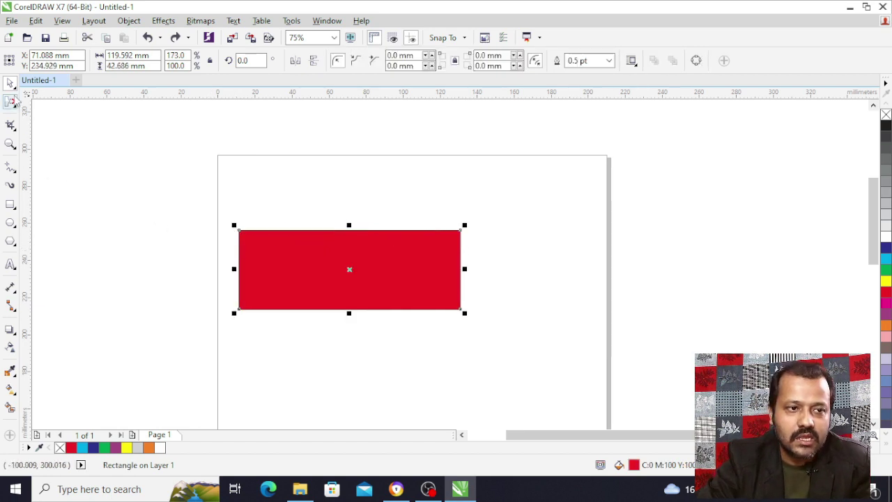
Repel the red rectangle's upper edge into a round dent near its left end and a round bump beside it, using a 30 mm nib.
left_click(14, 102)
left_click(51, 178)
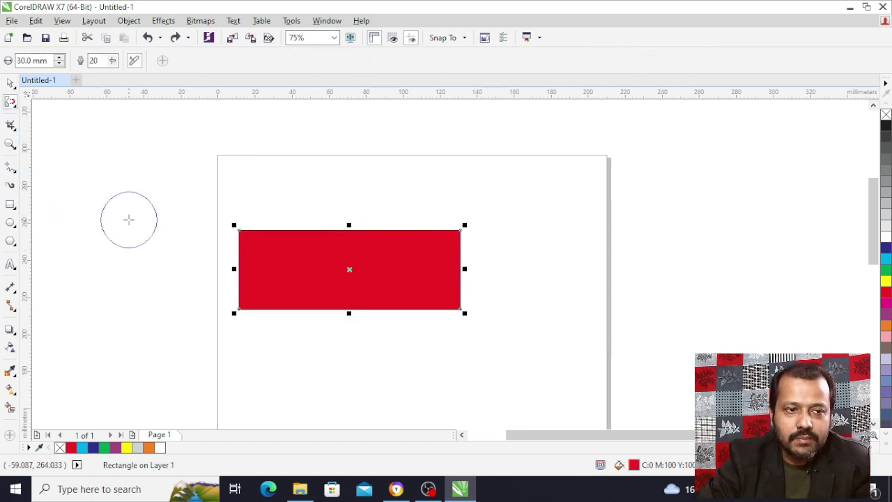
scroll(267, 252, "up", 2)
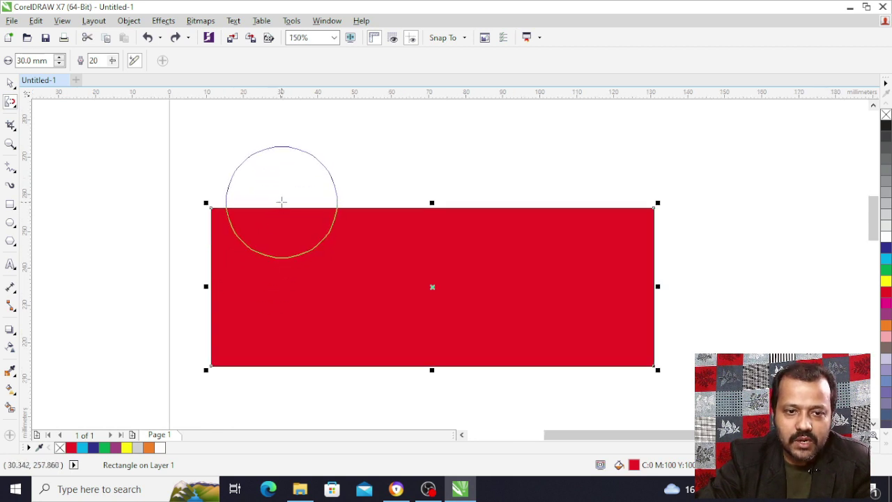
left_click_drag(283, 202, 282, 201)
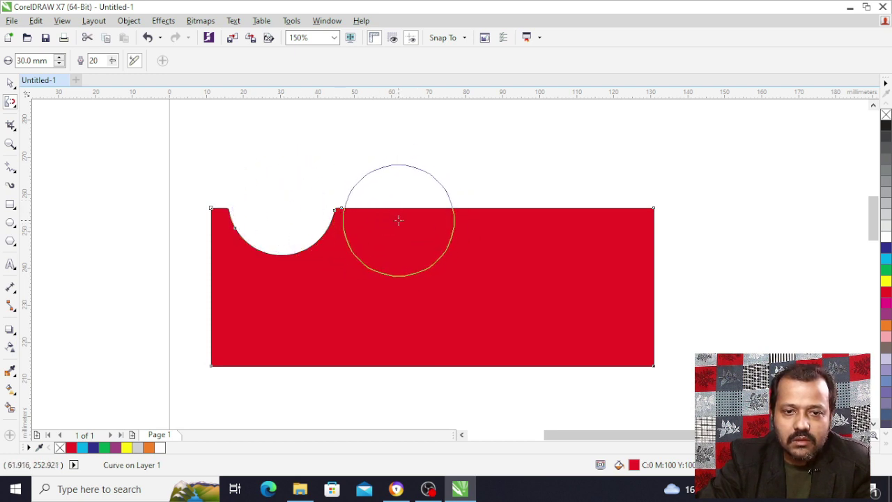
mouse_move(389, 219)
left_mouse_down()
mouse_move(390, 165)
mouse_move(391, 220)
left_mouse_up()
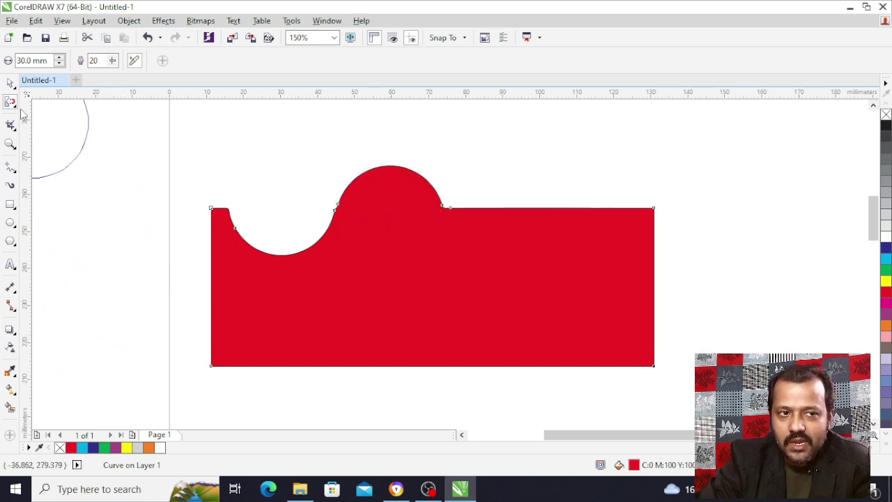
Stretch the dented and bumped red shape horizontally to about 169 mm wide.
left_click(10, 84)
scroll(188, 252, "down", 1)
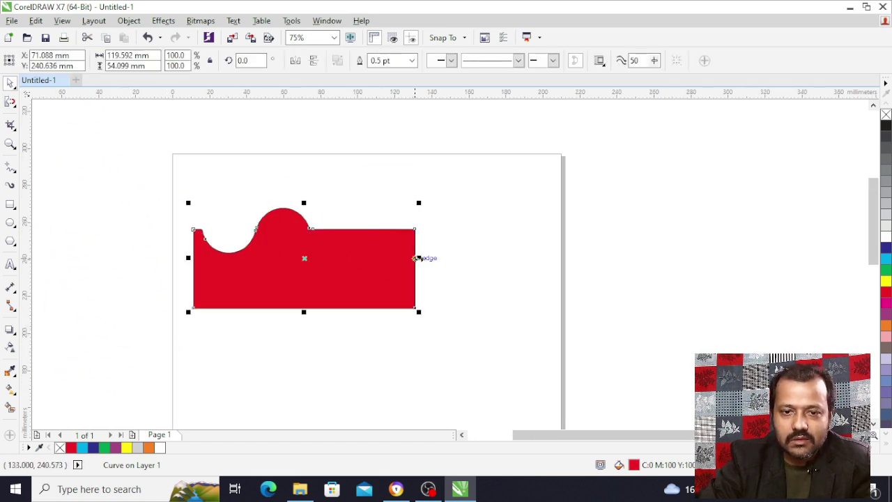
left_click_drag(417, 258, 509, 258)
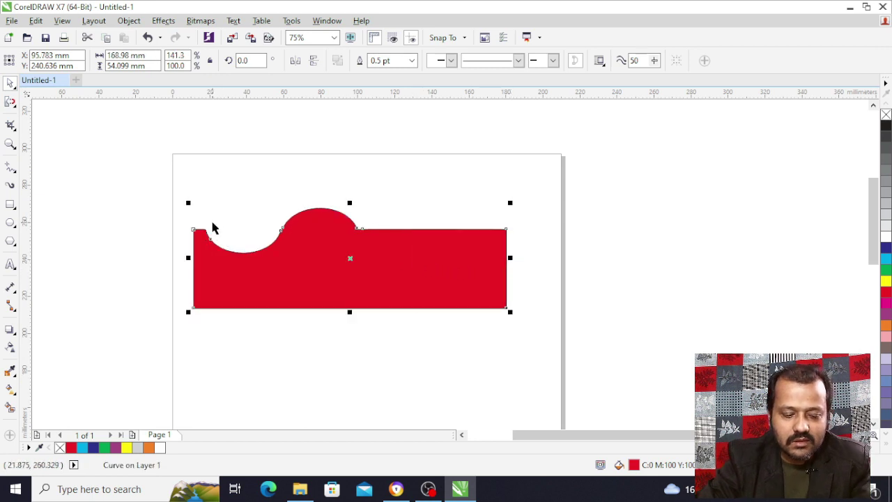
Undo the stretch and both Repel changes, and enlarge the plain red rectangle to about 172.5 by 61.6 mm.
key("ctrl+z")
key("ctrl+z")
key("ctrl+z")
left_click_drag(419, 312, 499, 393)
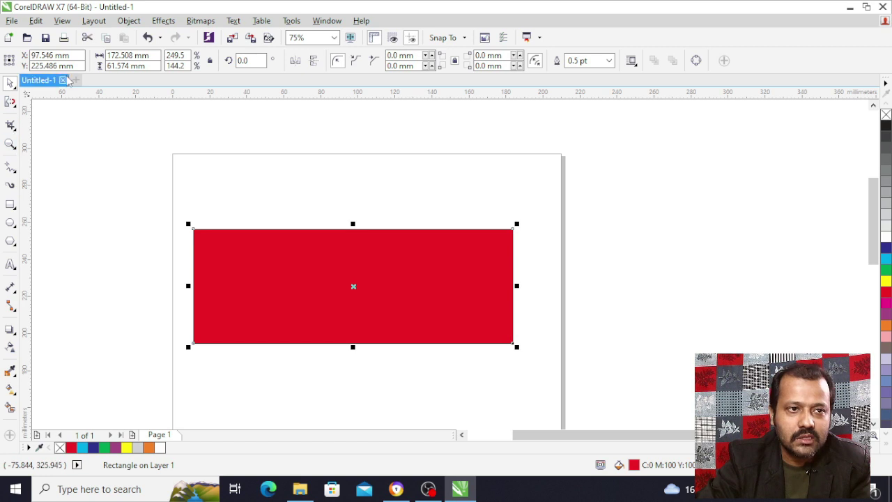
Set the Repel tool's nib size to 20 mm.
left_click(10, 102)
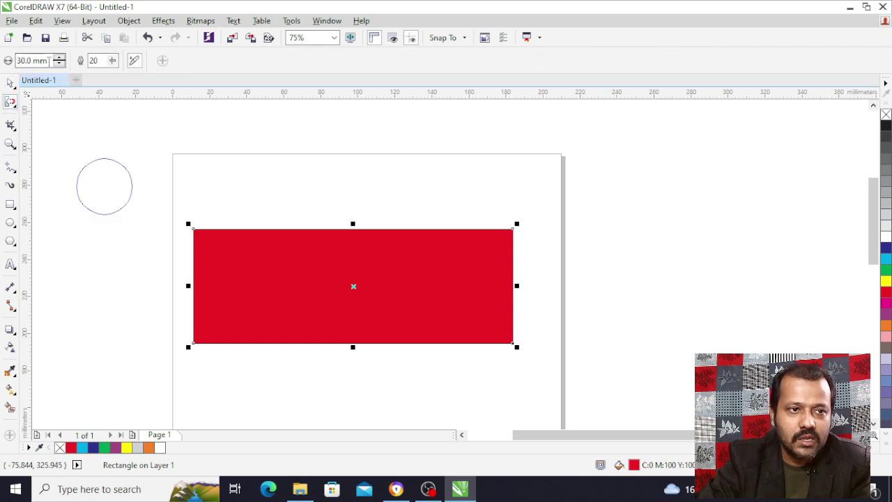
type("20")
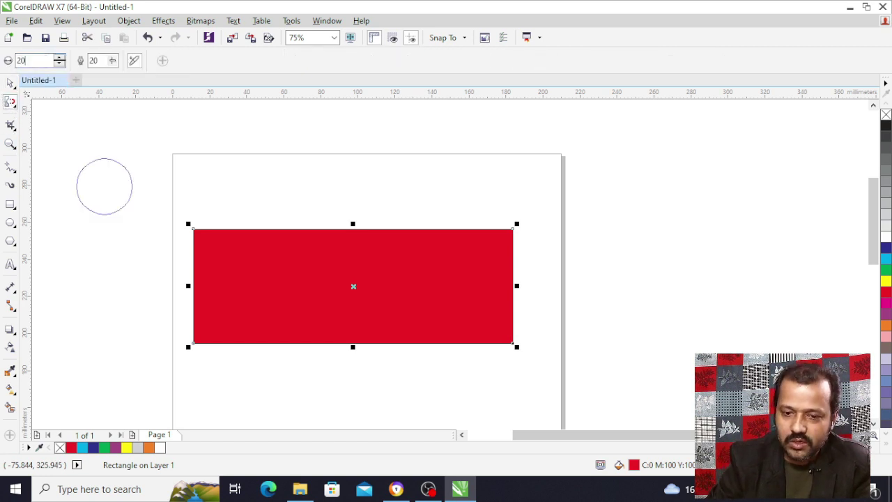
key("Return")
scroll(111, 154, "up", 3)
scroll(169, 243, "down", 2)
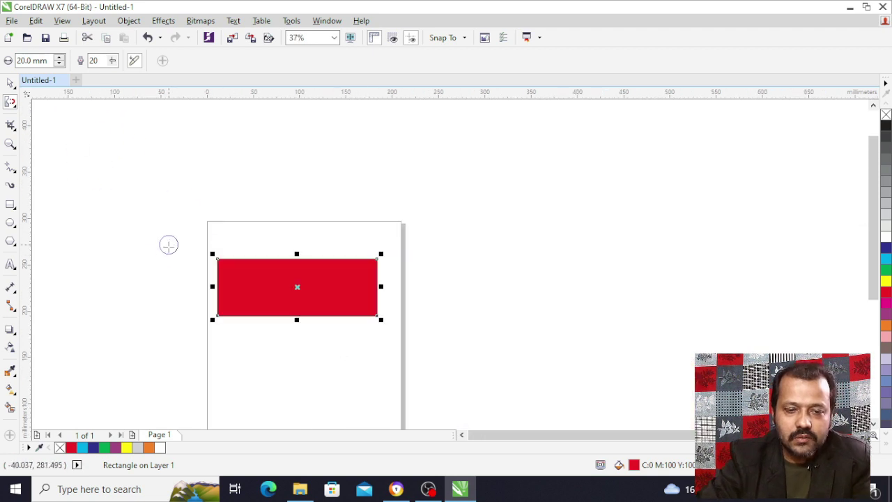
scroll(241, 265, "up", 1)
scroll(226, 246, "up", 1)
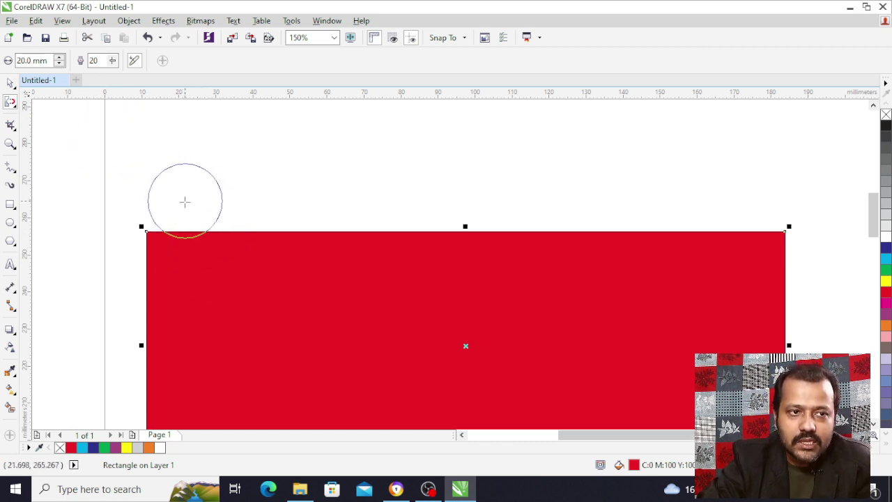
Repel the rectangle's upper edge into two adjoining round dents near its left end and a shallow bump beside them.
left_click(10, 84)
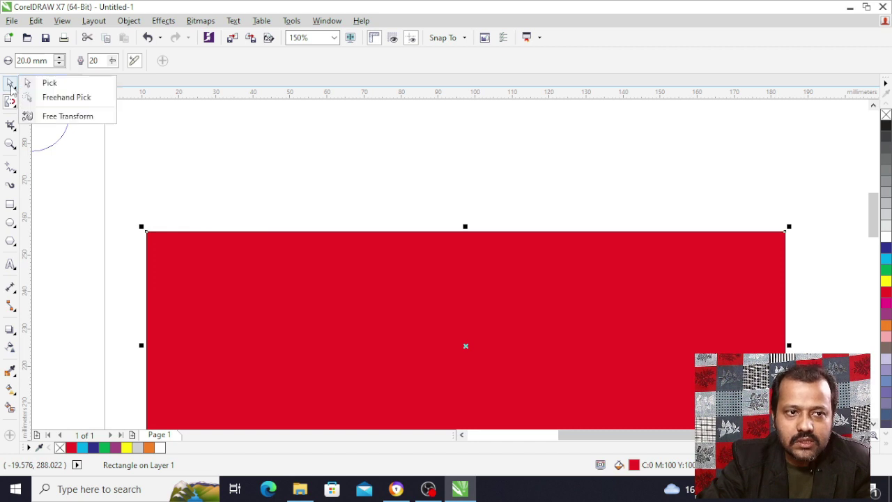
left_click(10, 84)
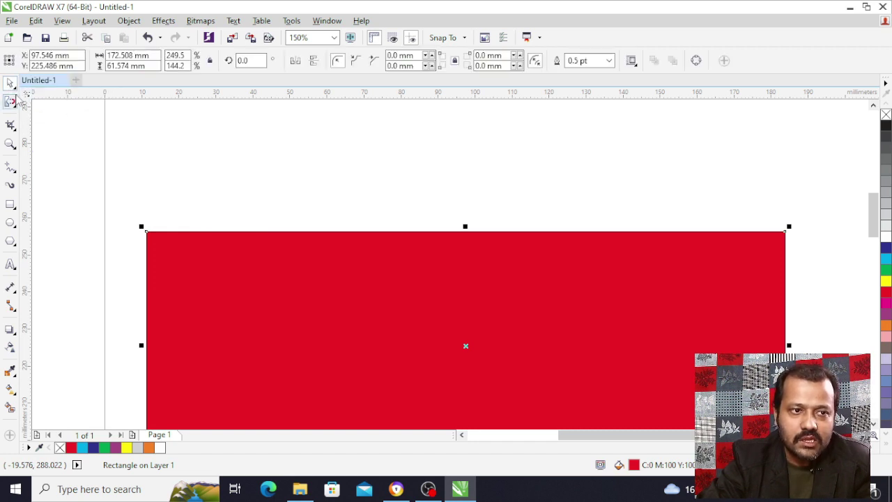
left_click(12, 104)
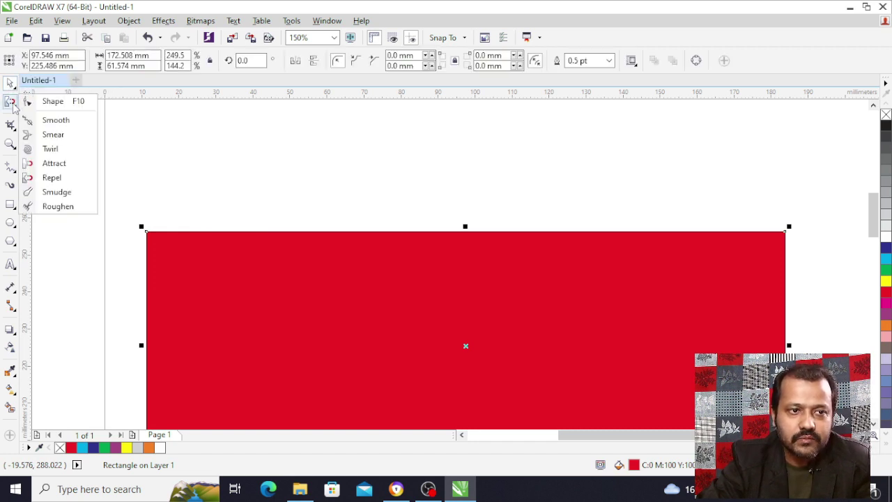
left_click(38, 179)
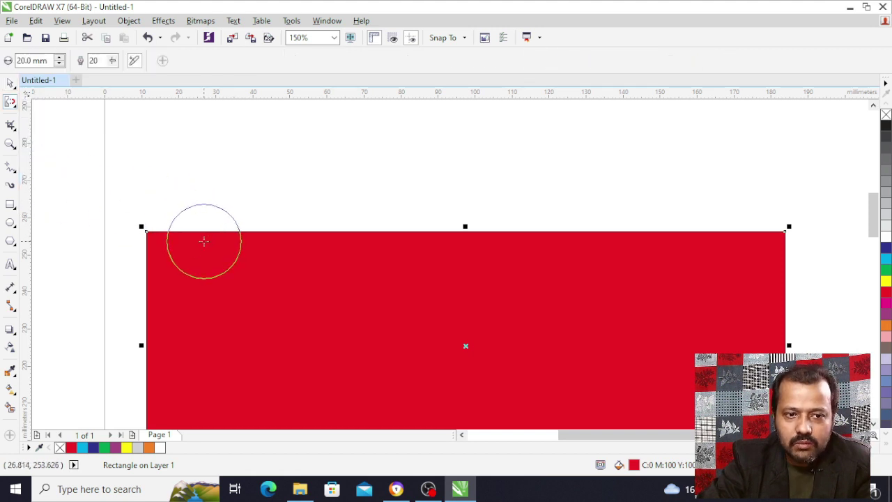
left_click_drag(206, 232, 206, 228)
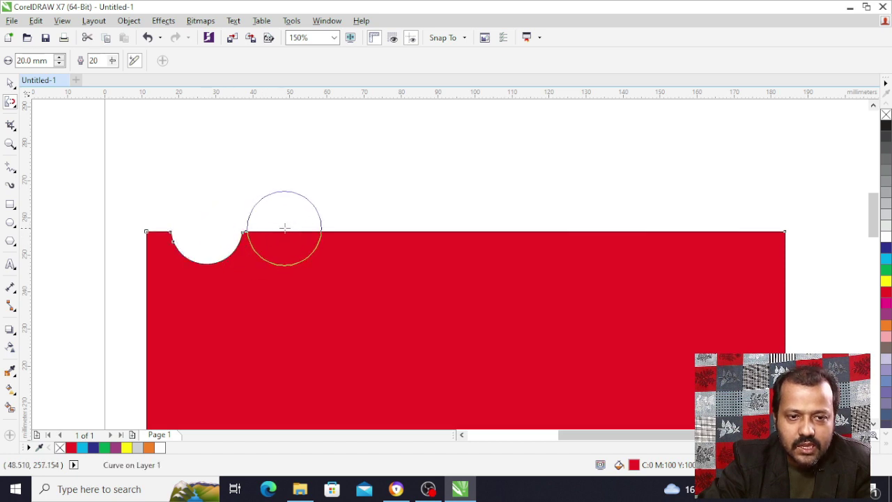
left_click_drag(289, 226, 280, 225)
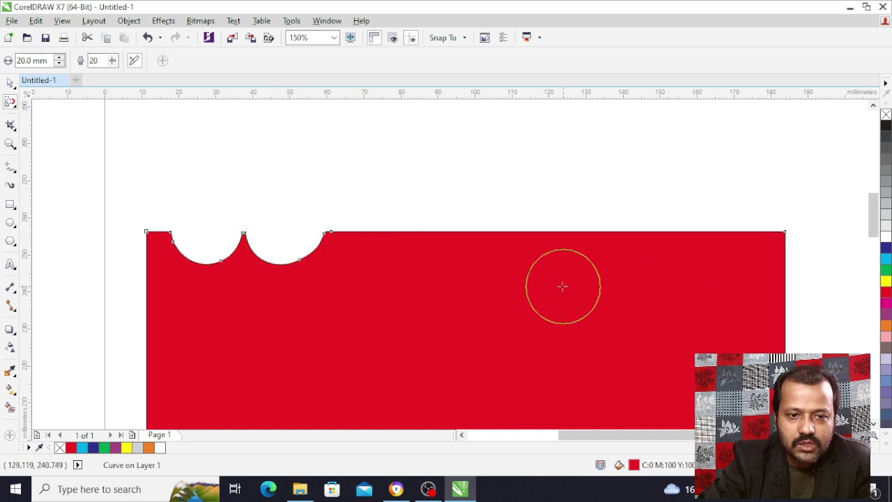
left_click(356, 251)
Undo the two dents and the shallow bump, restoring the plain red rectangle.
key("ctrl+z")
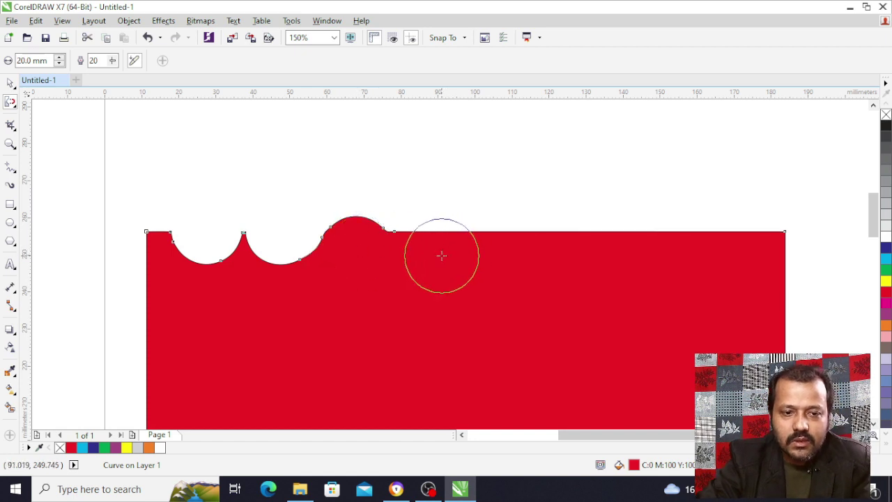
key("ctrl+z")
key("ctrl+z")
Repel the rectangle's upper edge outward into two adjoining round bumps near its left end with the 20 mm nib.
scroll(219, 253, "up", 2)
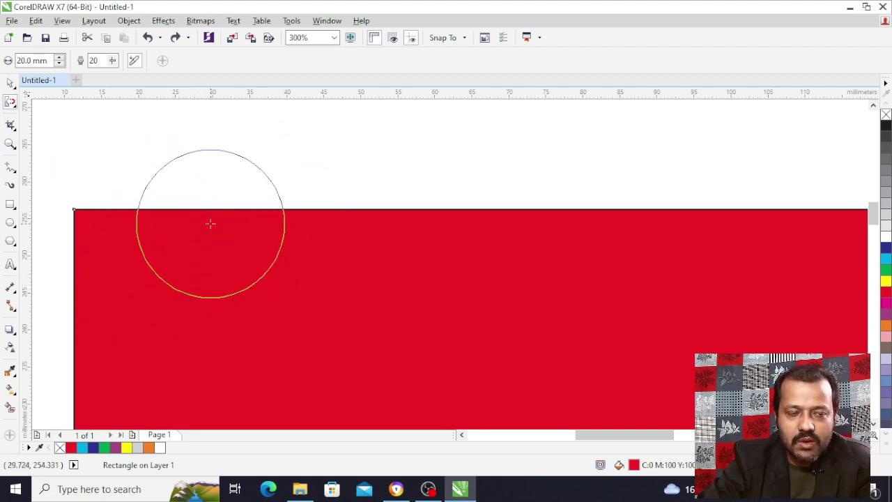
scroll(215, 219, "down", 2)
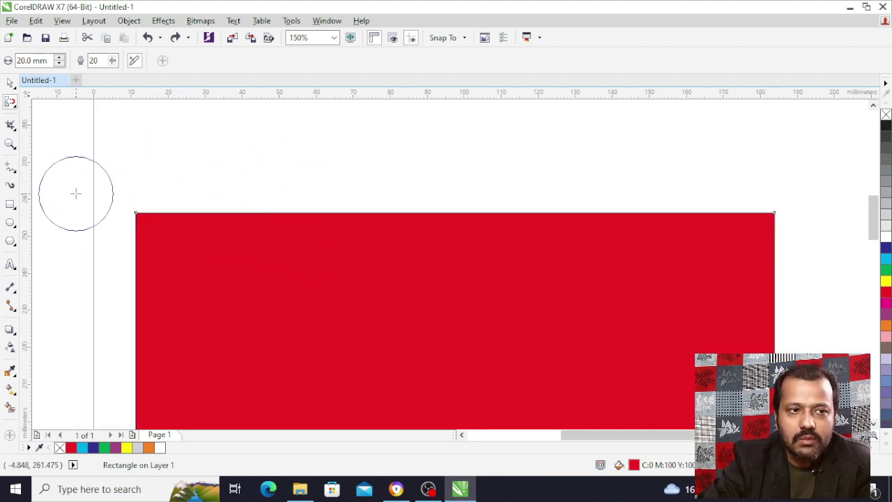
scroll(142, 215, "up", 2)
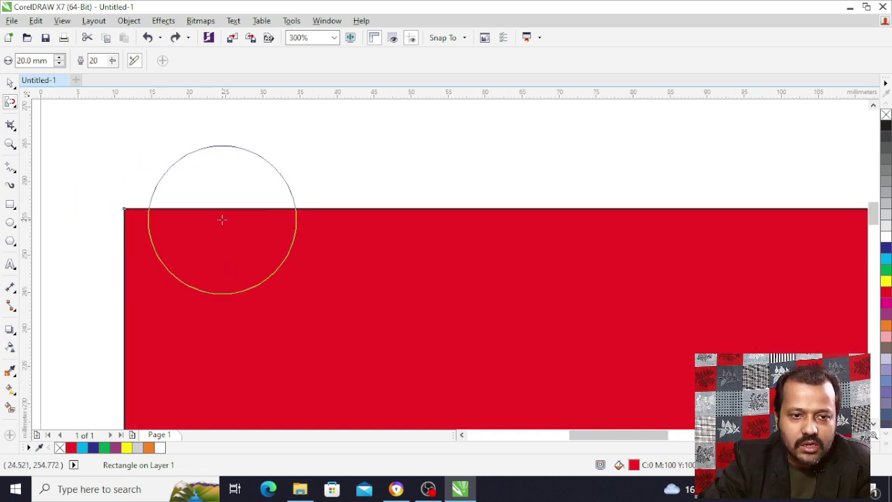
left_click_drag(221, 220, 222, 220)
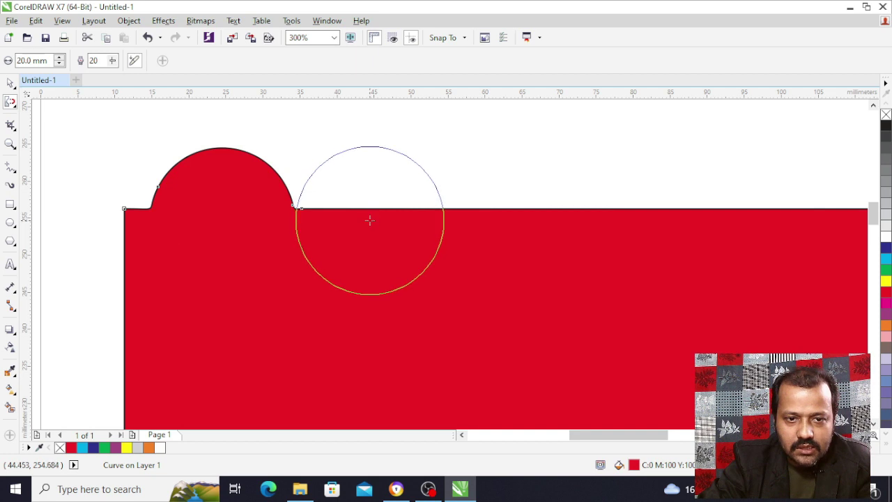
left_click_drag(369, 220, 369, 220)
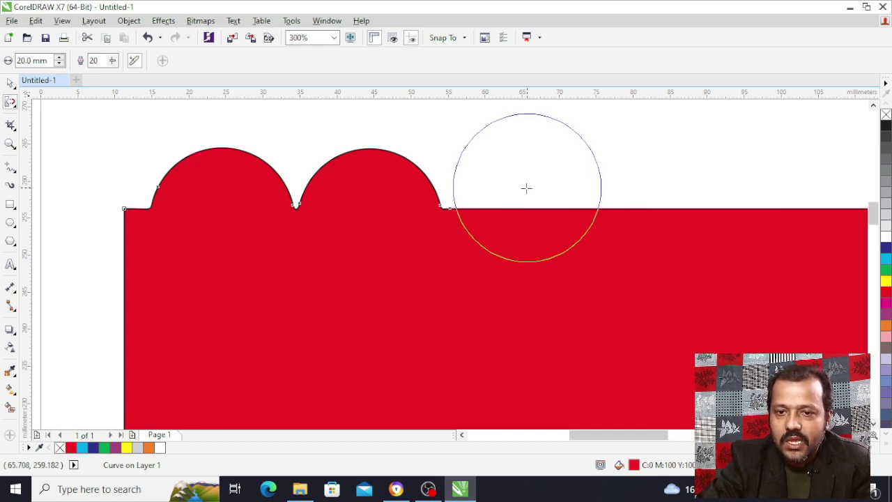
Repel a third bump, two round dents and another bump in sequence along the middle of the upper edge.
left_click(525, 223)
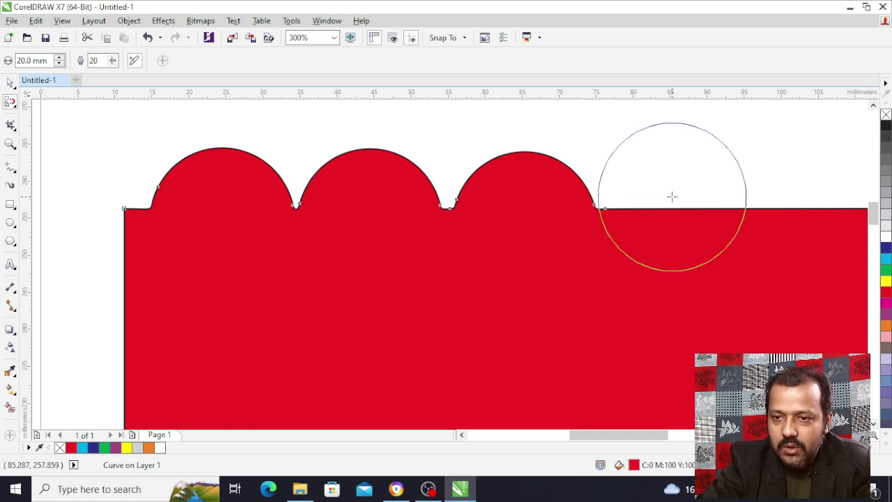
left_click_drag(671, 196, 668, 199)
scroll(321, 230, "down", 2)
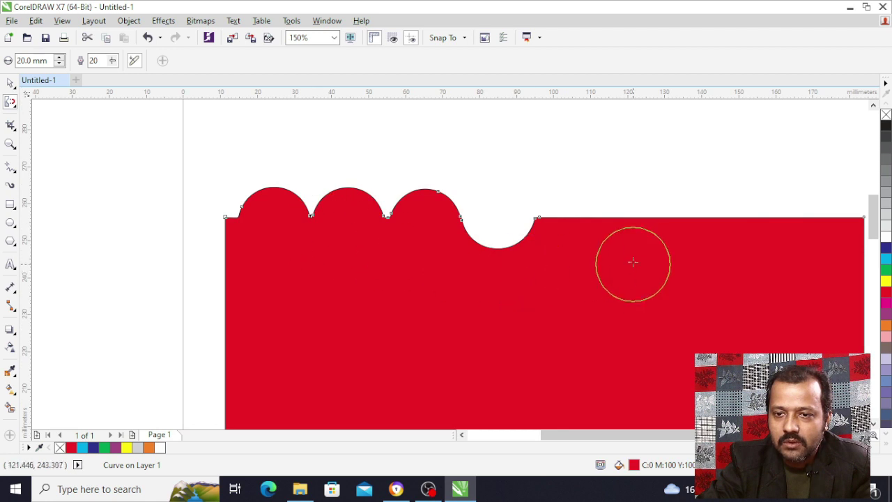
scroll(630, 259, "up", 2)
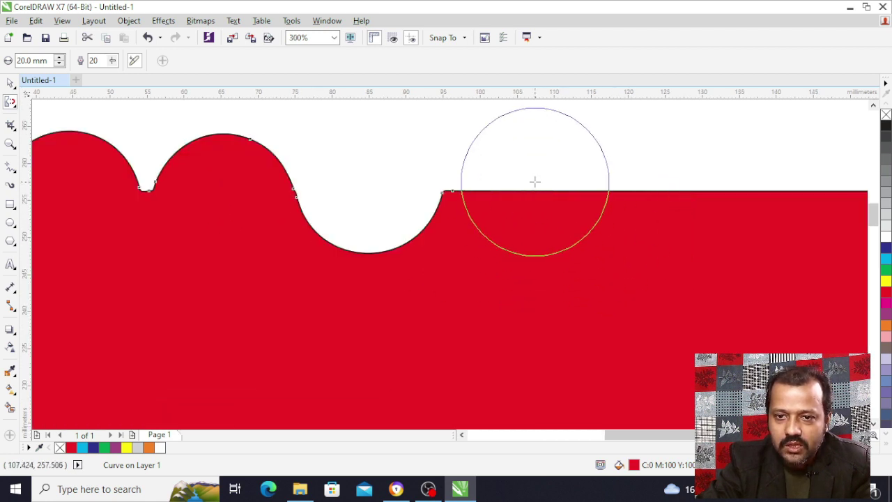
left_click_drag(535, 181, 535, 182)
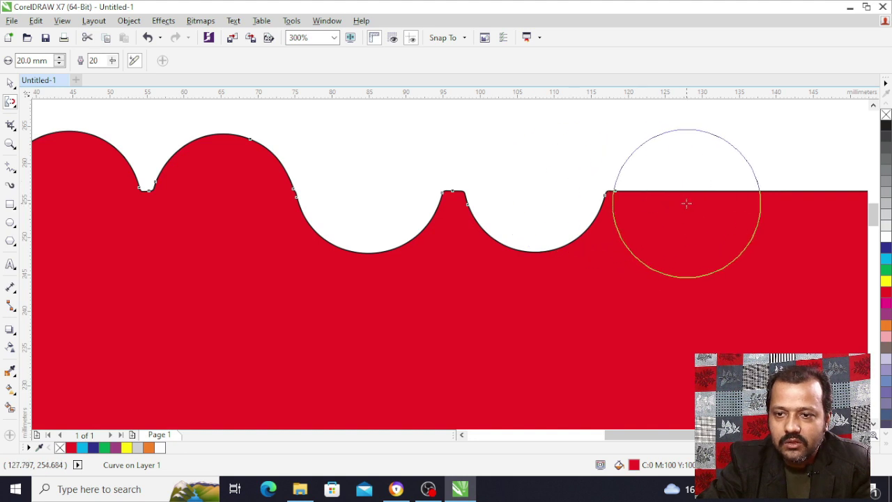
left_click_drag(686, 202, 689, 203)
Repel one more round dent and a final bump into the upper edge near the rectangle's right end.
scroll(463, 243, "down", 1)
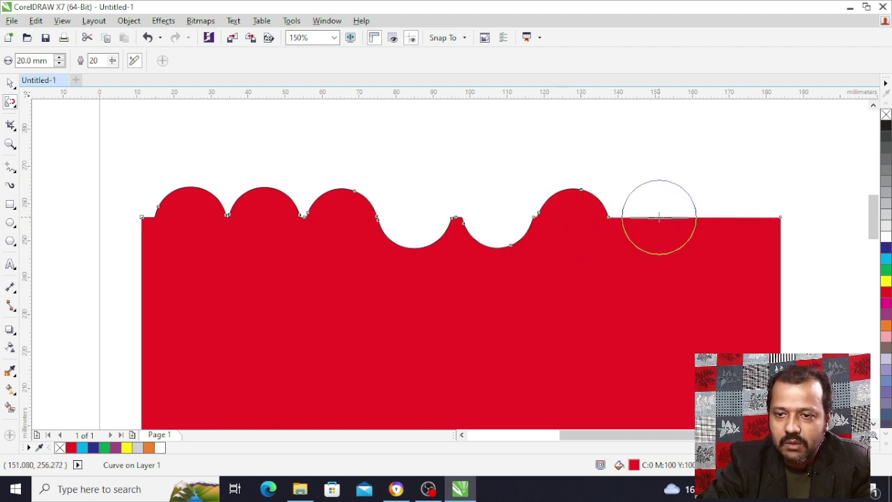
left_click(659, 218)
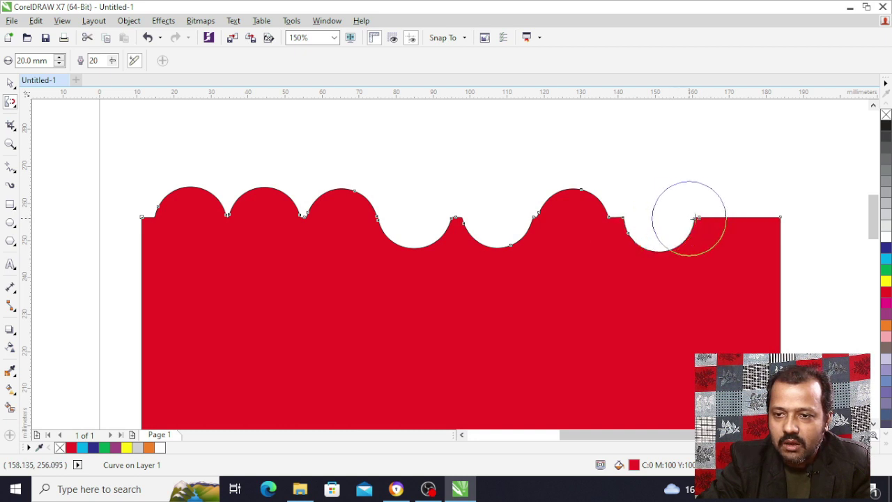
left_click(736, 221)
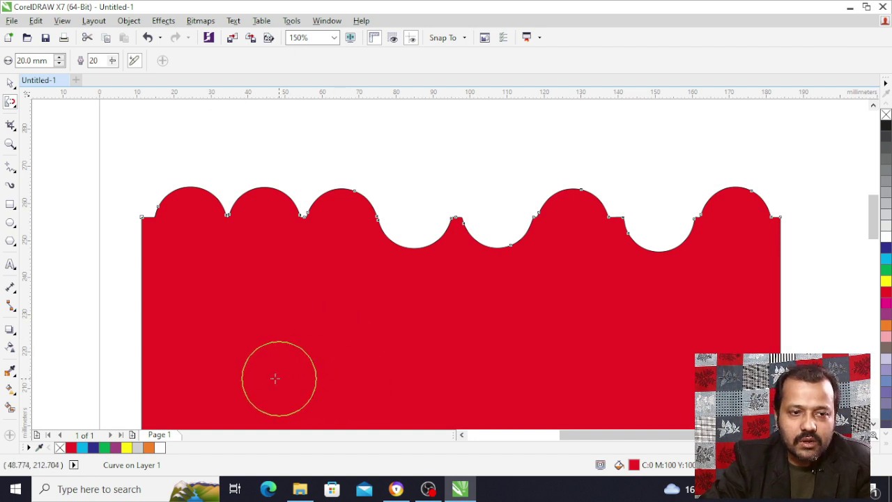
Undo the last six Repel changes, back to the first two bumps on the upper edge.
key("ctrl+z")
key("ctrl+z")
key("ctrl+z")
key("ctrl+z")
key("ctrl+z")
key("ctrl+z")
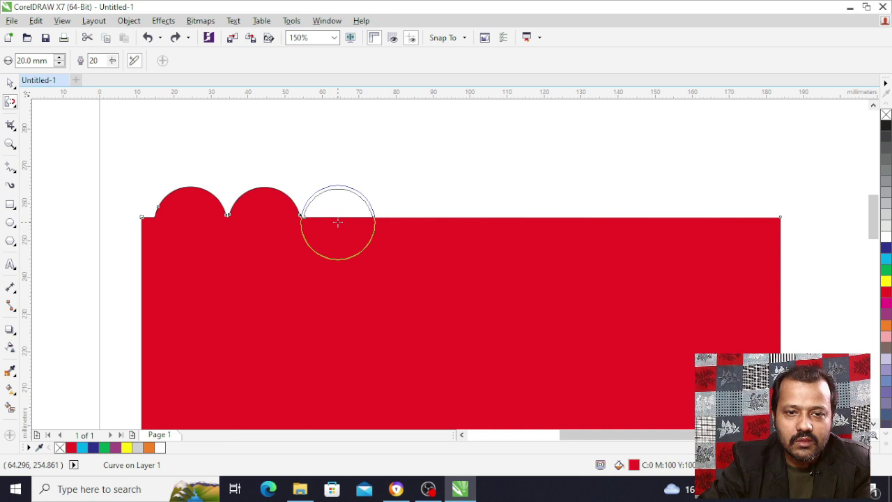
Repel five more round bumps side by side along the upper edge, continuing the scalloped row toward the right end.
left_click(337, 222)
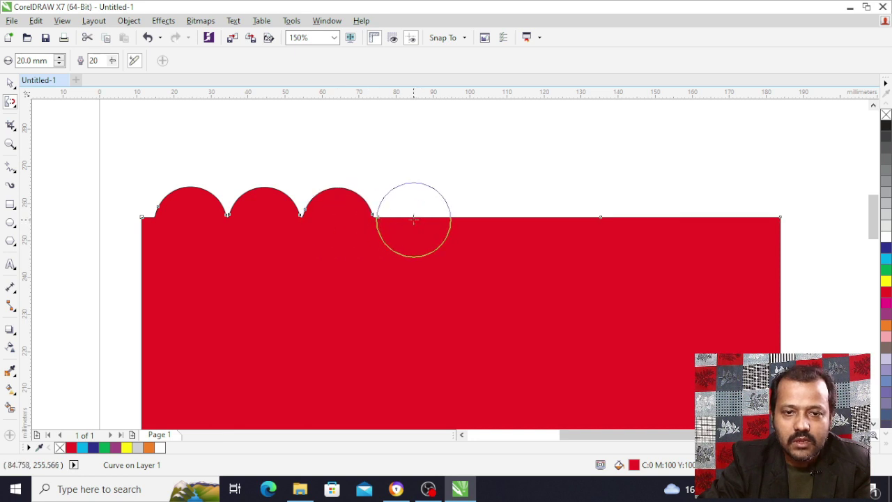
left_click_drag(414, 220, 413, 220)
left_click_drag(487, 220, 488, 220)
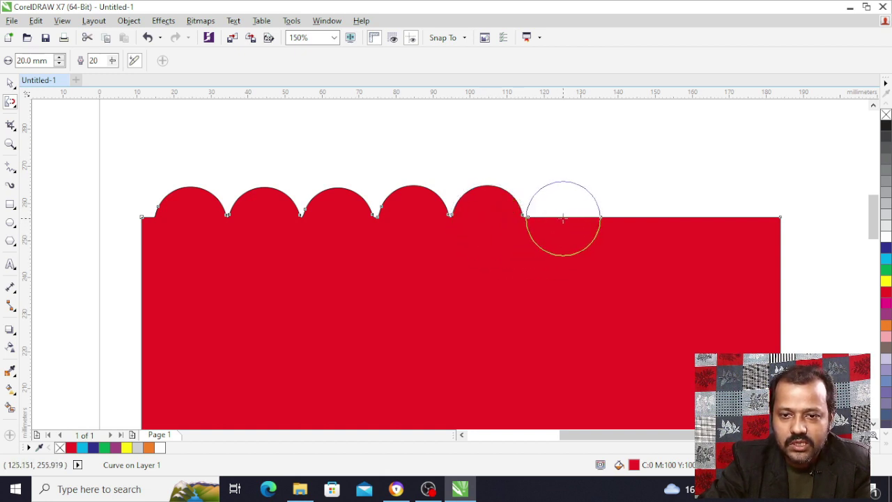
left_click_drag(564, 219, 563, 219)
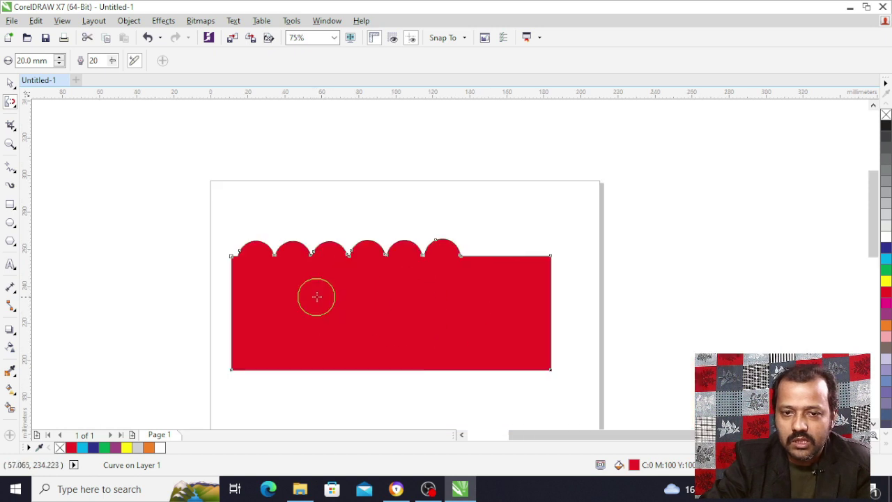
scroll(320, 295, "down", 1)
scroll(450, 297, "up", 1)
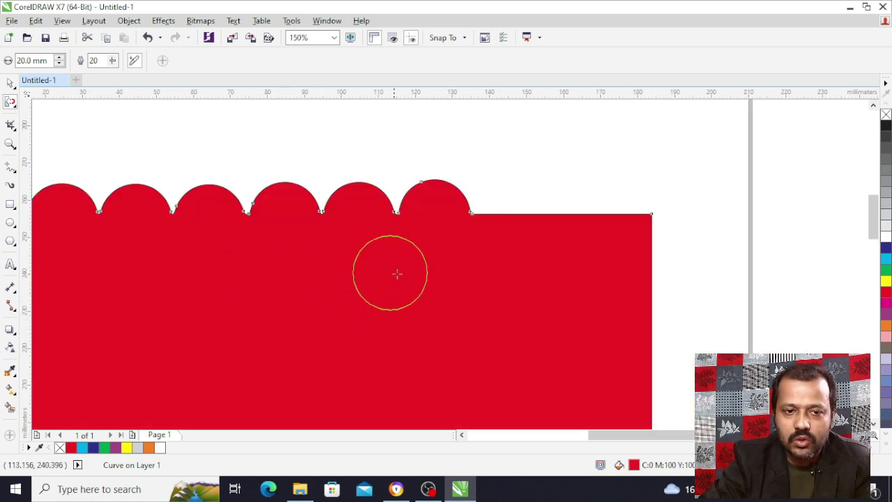
scroll(404, 274, "down", 1)
scroll(361, 277, "up", 1)
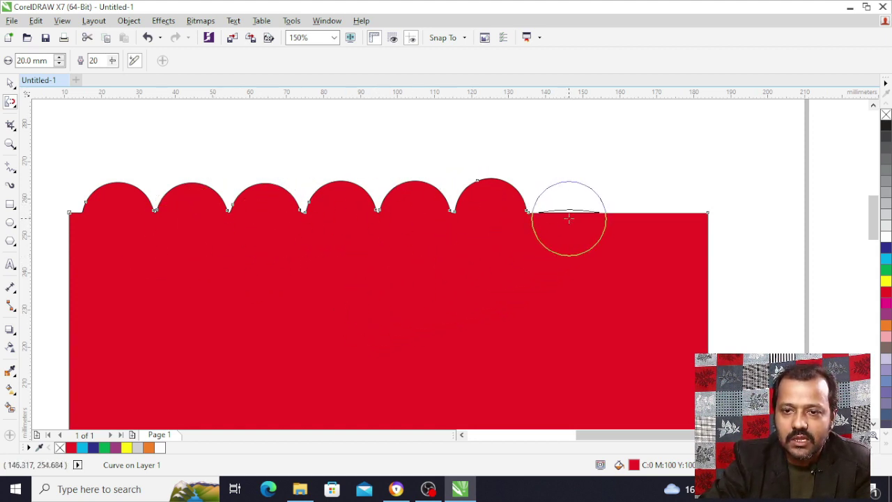
left_click_drag(569, 218, 567, 216)
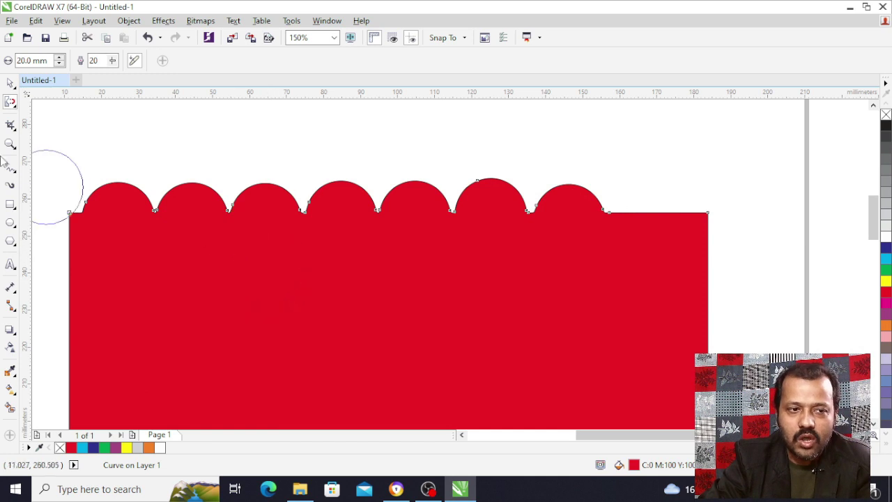
left_click(13, 106)
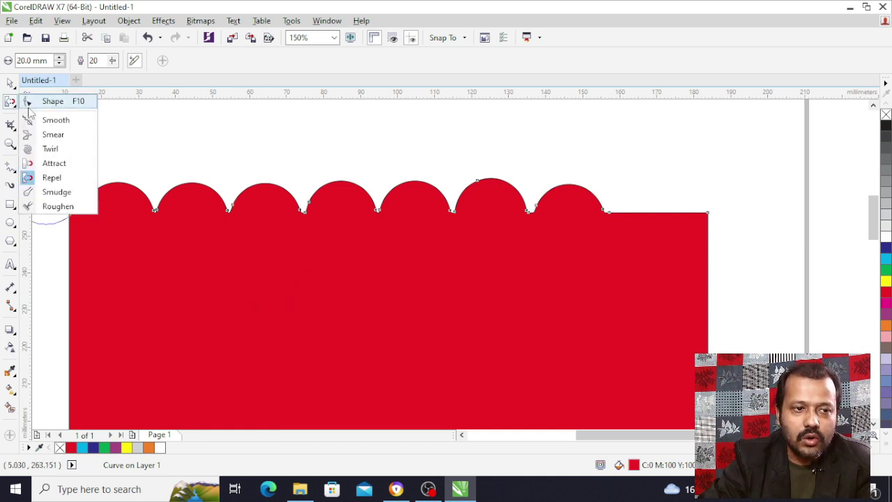
left_click(16, 125)
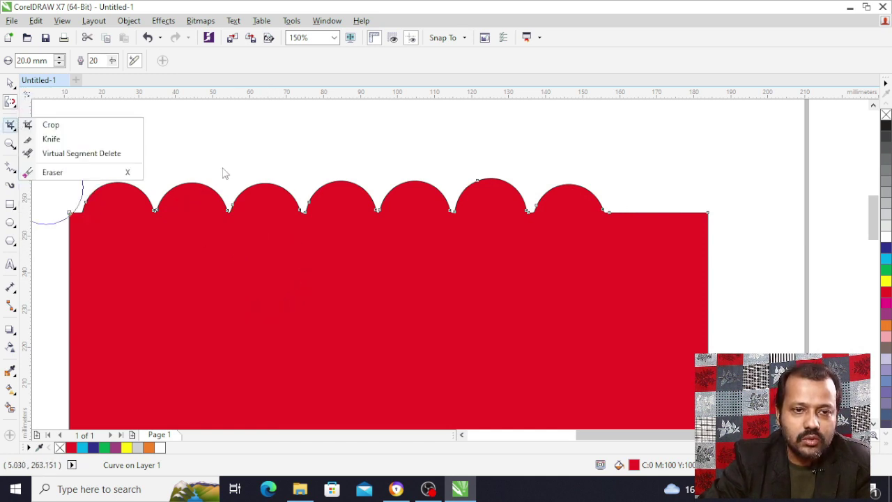
Choose the Smudge tool and delete the red shape with the scalloped upper edge from the page.
scroll(227, 168, "down", 2)
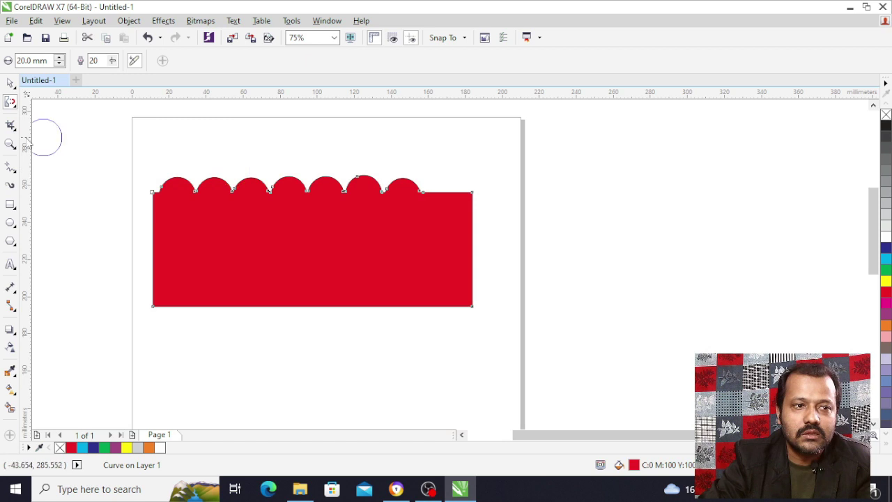
left_click(14, 226)
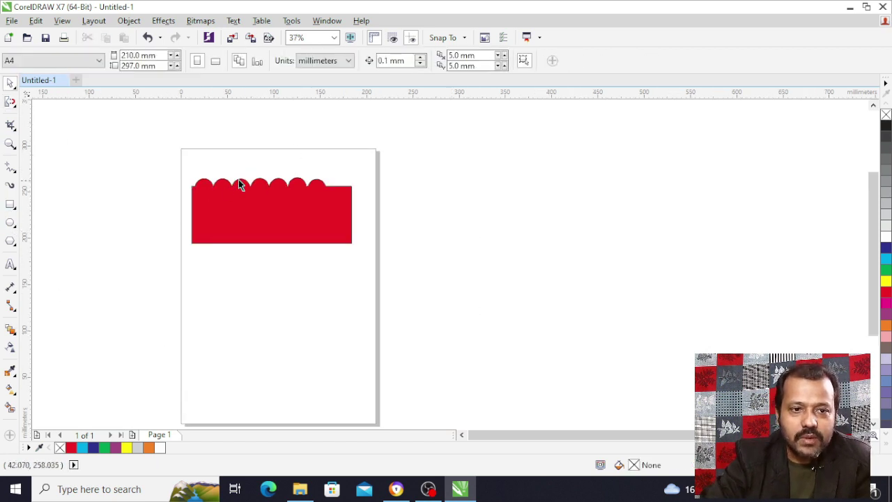
scroll(239, 184, "up", 4)
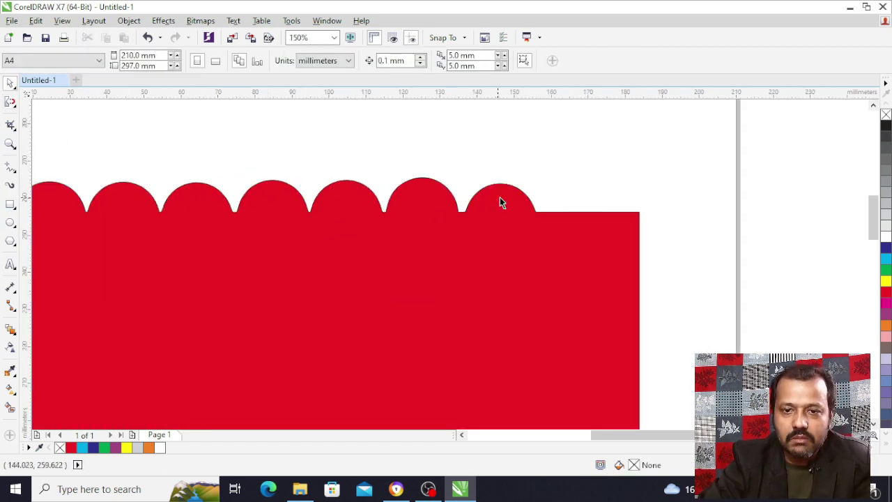
scroll(500, 202, "down", 2)
left_click(11, 101)
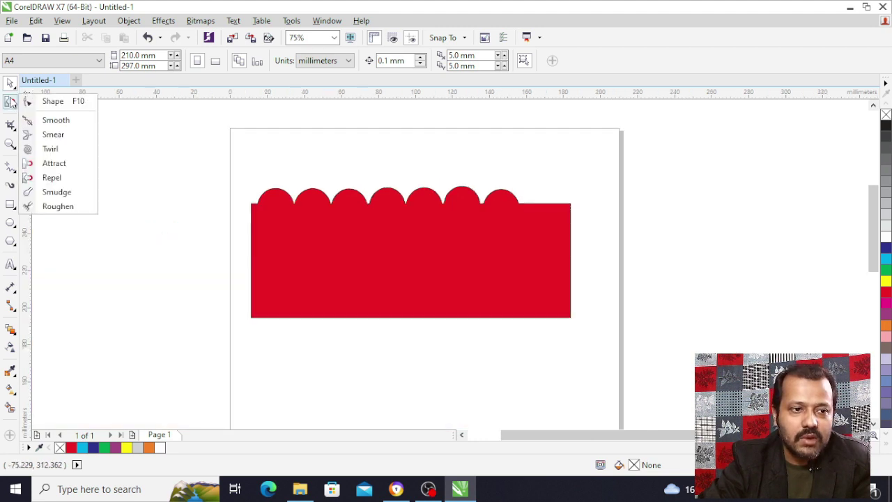
left_click(48, 191)
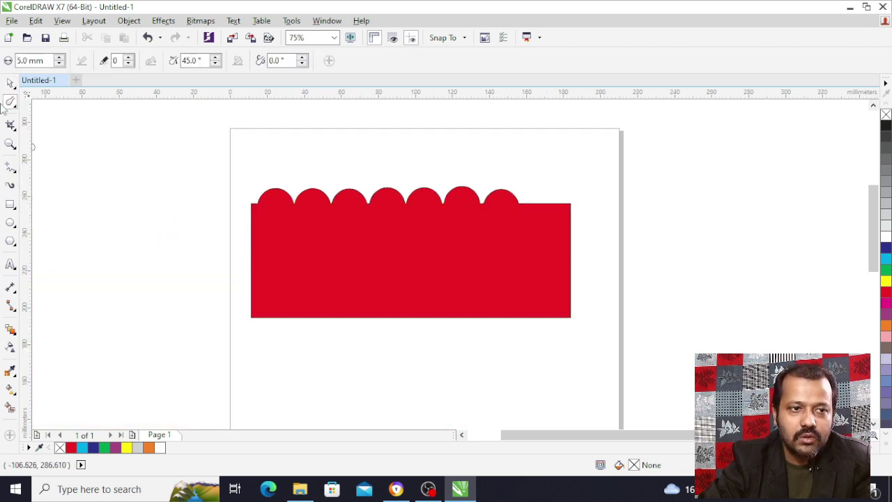
left_click(11, 83)
scroll(283, 236, "down", 4)
left_click(290, 232)
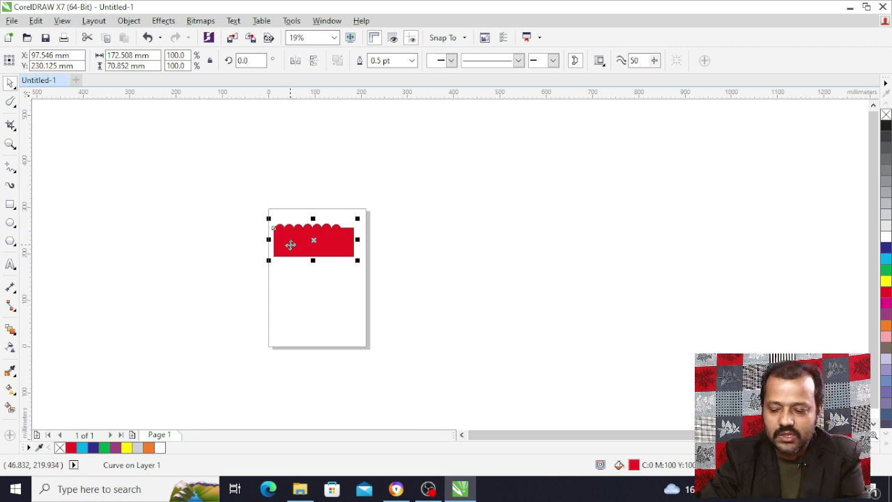
key("Delete")
Draw a rectangle about 143 × 92 mm in the upper part of the page and fill it red.
key("F6")
left_click_drag(281, 223, 347, 265)
left_click(886, 293)
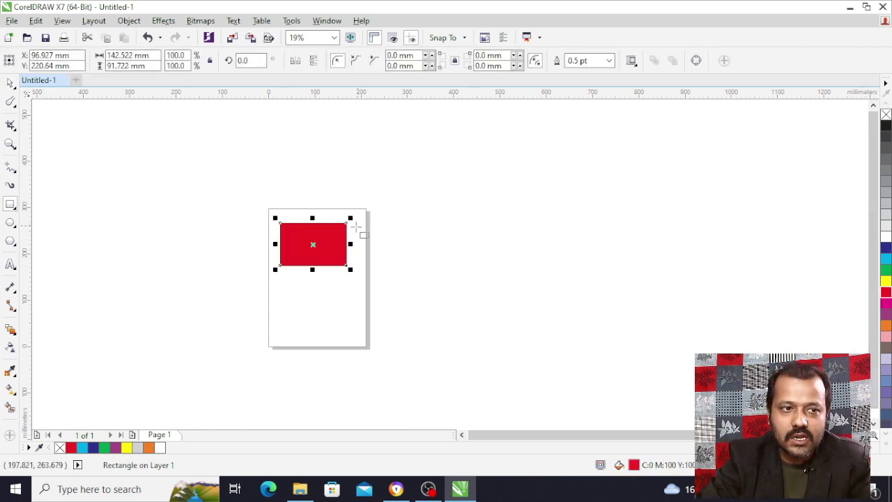
Smudge a hook-shaped white cut from the rectangle's upper edge inward near its left end, using a 5.0 mm nib.
scroll(300, 230, "up", 4)
left_click(9, 103)
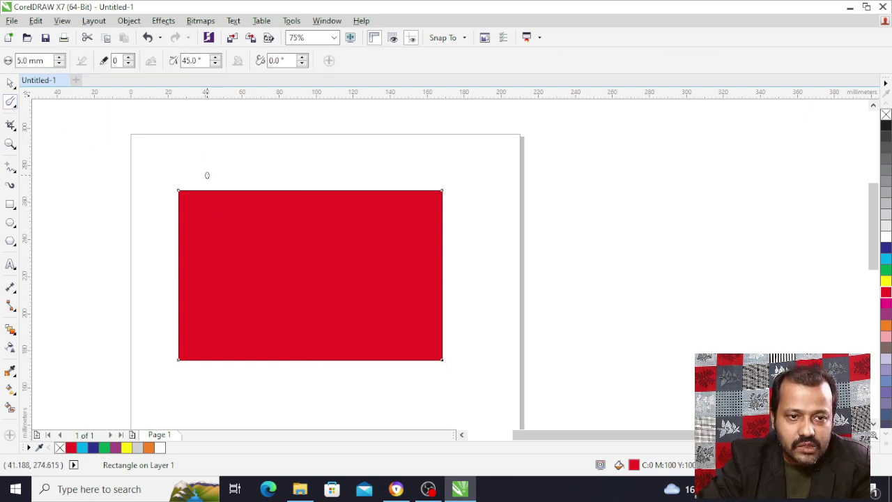
left_click_drag(207, 171, 209, 203)
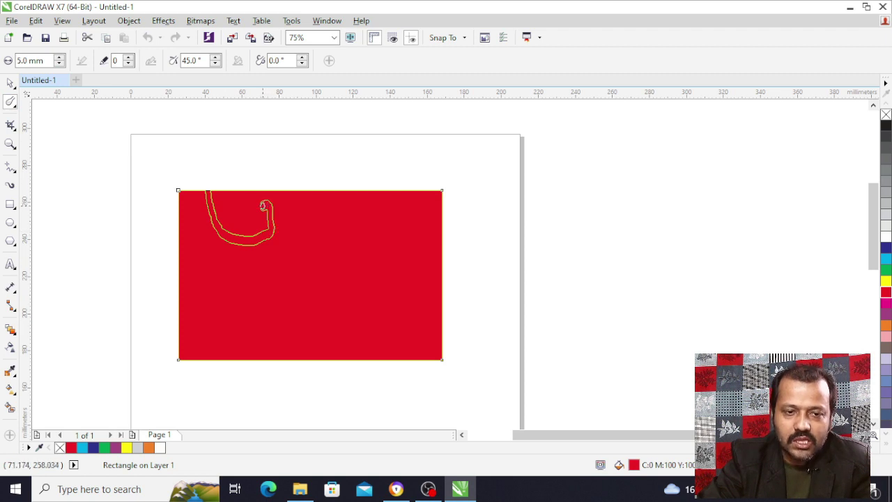
left_click_drag(263, 206, 264, 206)
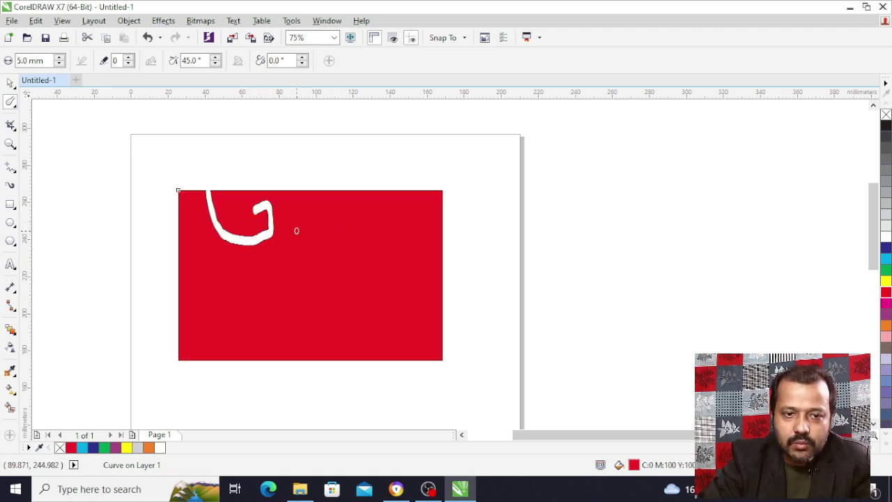
Smudge two more curved cuts from the upper edge into the rectangle's right half and undo both.
left_click_drag(335, 165, 356, 222)
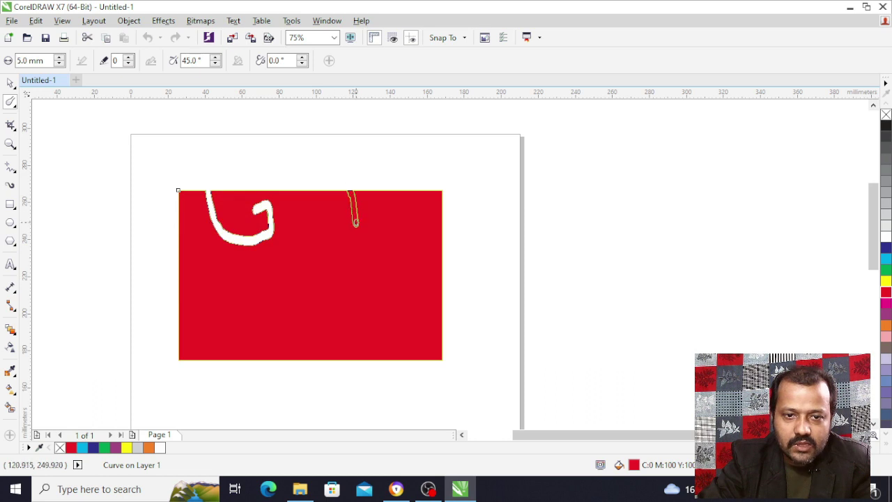
mouse_move(343, 254)
left_mouse_down()
mouse_move(306, 250)
mouse_move(282, 203)
left_mouse_up()
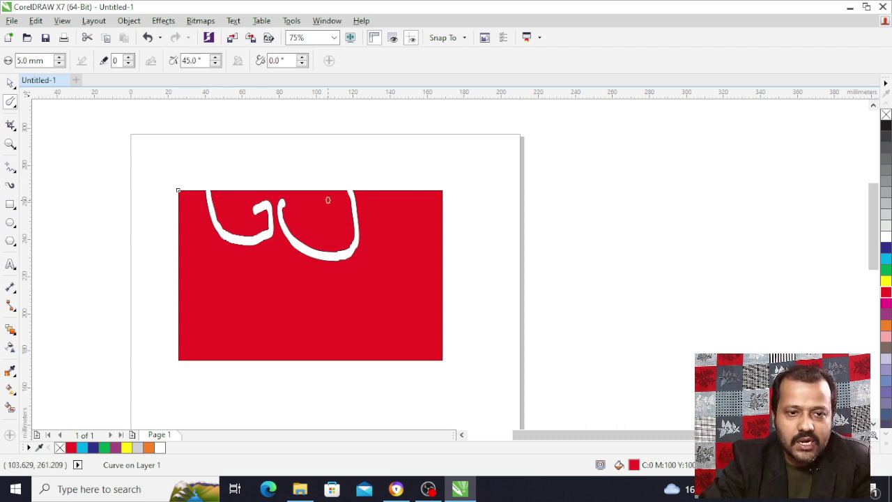
left_click_drag(405, 177, 407, 190)
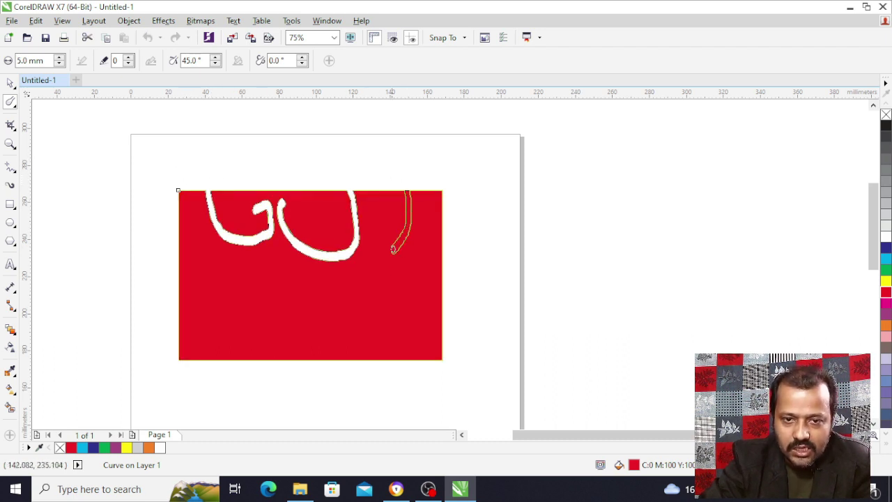
left_click_drag(372, 257, 360, 263)
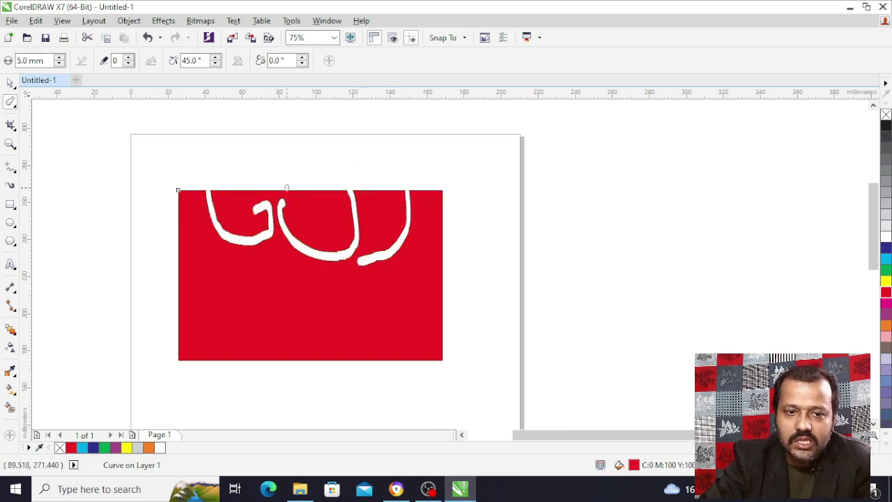
key("ctrl+z")
key("ctrl+z")
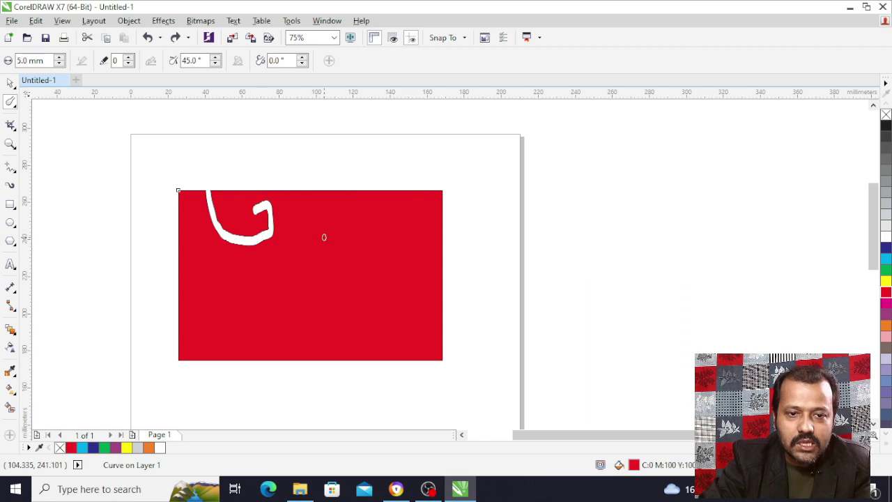
Smudge small bumps and two curved strands outward from the upper edge, plus a curved cut inward near the right end.
left_click_drag(323, 239, 291, 190)
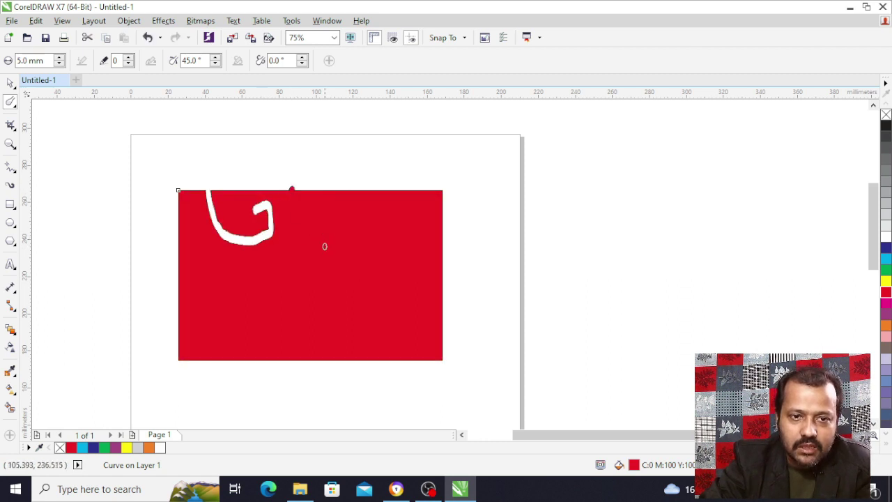
left_click_drag(324, 246, 304, 191)
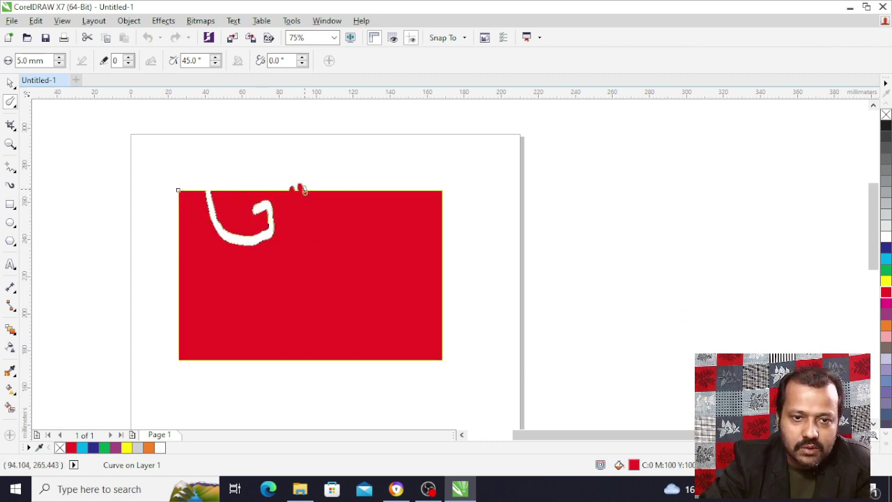
left_click_drag(370, 131, 362, 146)
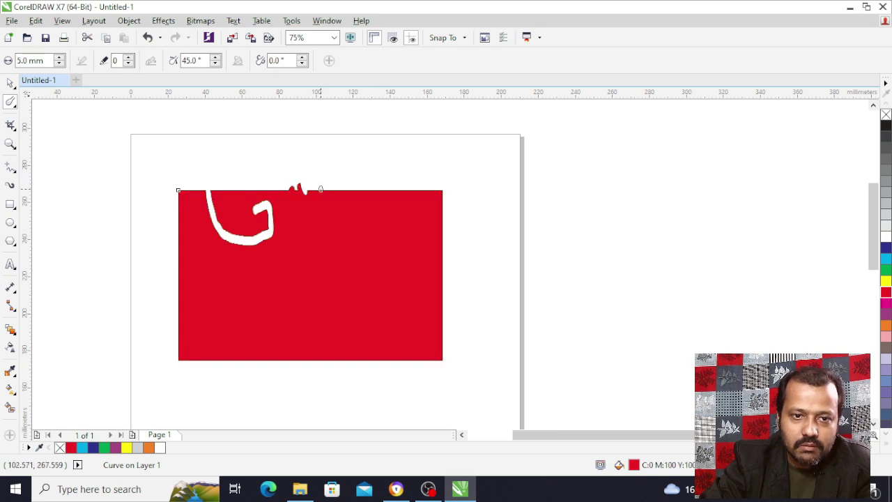
left_click_drag(320, 189, 316, 169)
mouse_move(356, 140)
left_mouse_down()
mouse_move(391, 168)
mouse_move(355, 193)
left_mouse_up()
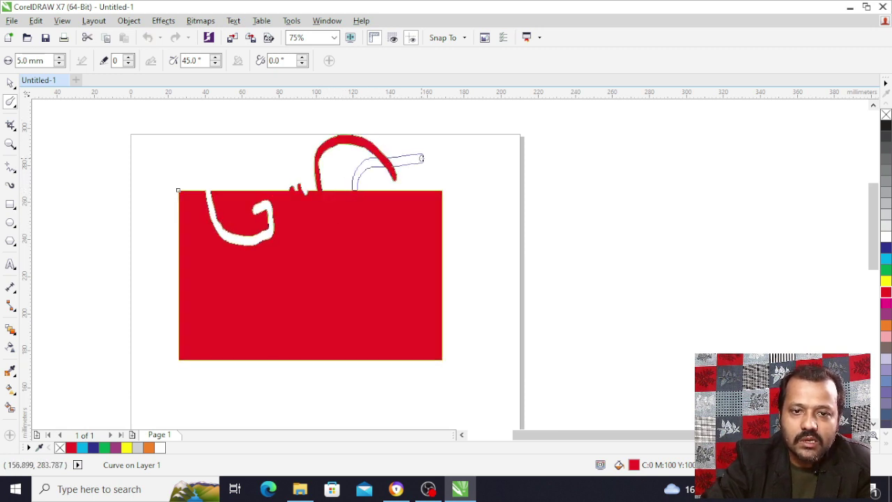
mouse_move(422, 158)
left_mouse_down()
mouse_move(435, 163)
mouse_move(401, 224)
left_mouse_up()
left_click_drag(353, 239, 335, 240)
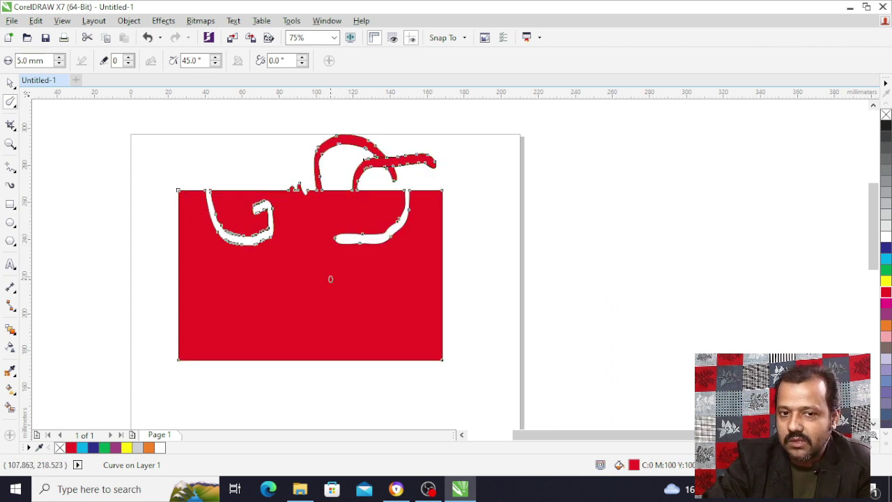
Undo all the Smudge strokes, including the first hook-shaped cut, back to the plain red rectangle.
key("ctrl+z")
key("ctrl+z")
key("ctrl+z")
key("ctrl+z")
key("ctrl+z")
key("ctrl+z")
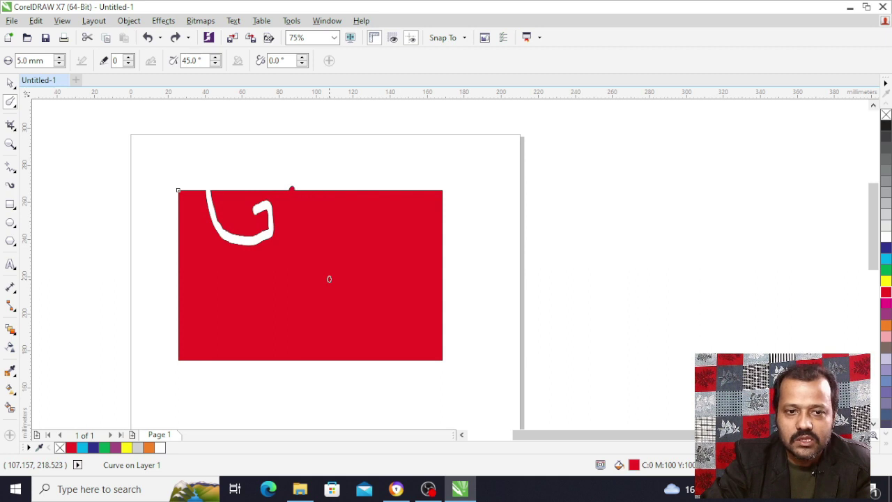
Smudge two arches and a looped squiggle outward from the upper edge, and two curved cuts and a spiralling cut inward.
left_click_drag(228, 207, 227, 205)
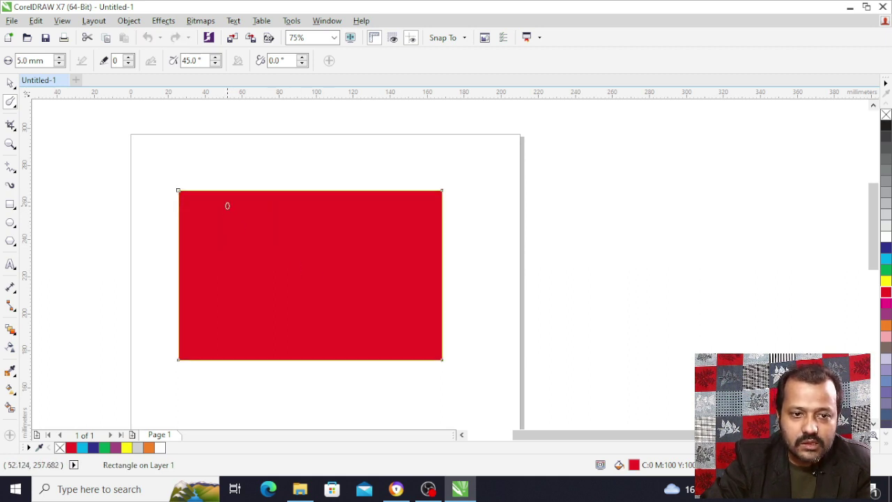
left_click_drag(310, 154, 329, 176)
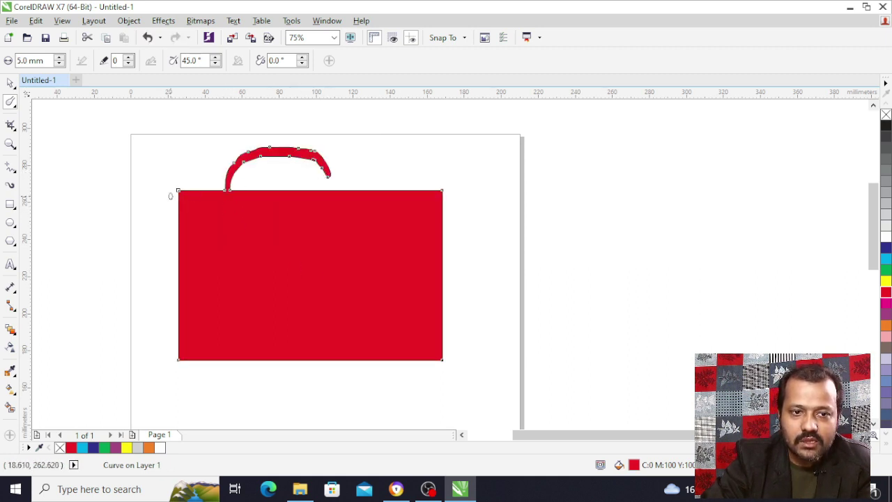
mouse_move(219, 196)
left_mouse_down()
mouse_move(217, 157)
mouse_move(200, 143)
mouse_move(139, 133)
mouse_move(119, 150)
left_mouse_up()
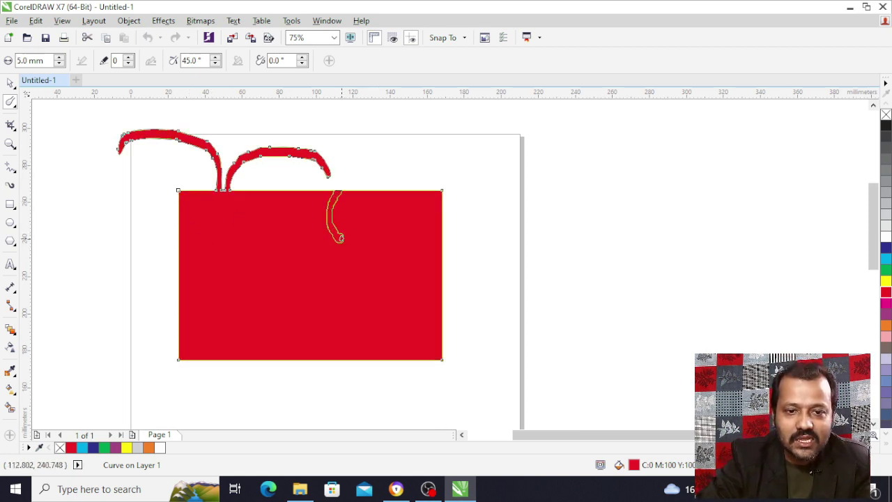
mouse_move(301, 192)
left_mouse_down()
mouse_move(311, 258)
mouse_move(294, 273)
mouse_move(259, 259)
left_mouse_up()
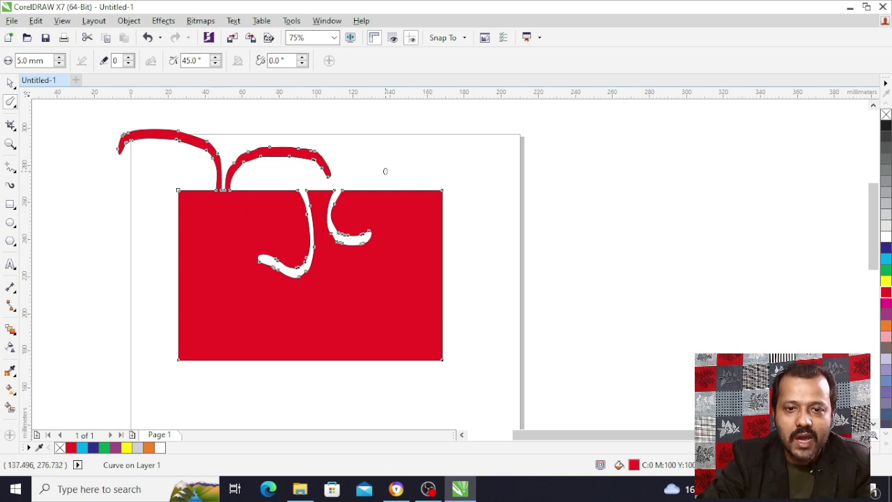
mouse_move(385, 191)
left_mouse_down()
mouse_move(398, 296)
mouse_move(329, 321)
mouse_move(369, 278)
mouse_move(397, 306)
left_mouse_up()
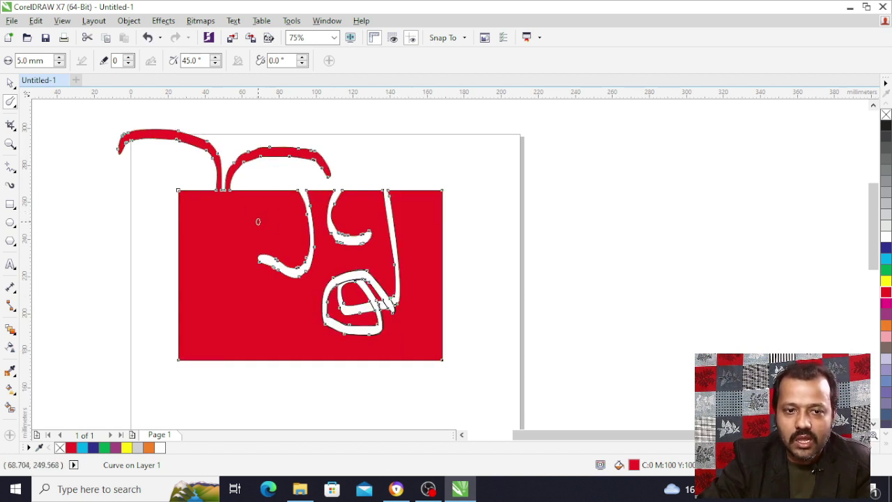
mouse_move(289, 166)
left_mouse_down()
mouse_move(303, 106)
mouse_move(285, 148)
mouse_move(393, 115)
left_mouse_up()
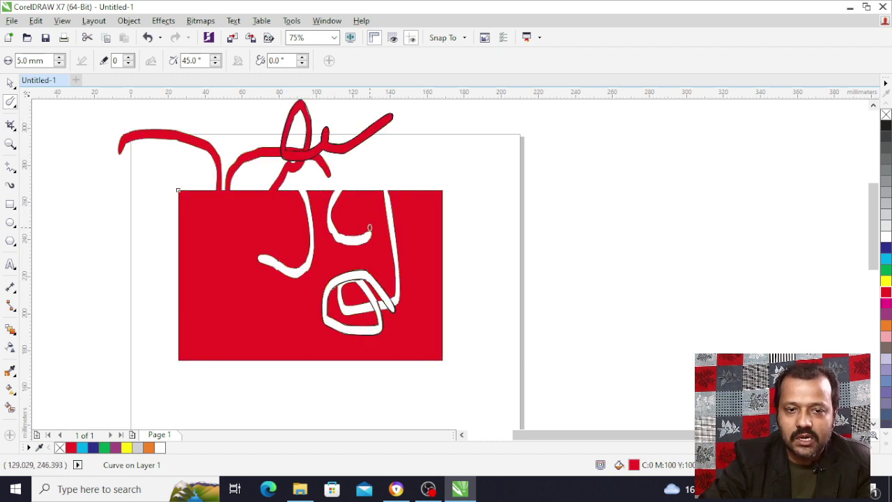
Undo the arches, squiggle and cuts to restore the plain red rectangle.
key("ctrl+z")
key("ctrl+z")
key("ctrl+z")
key("ctrl+z")
key("ctrl+z")
key("ctrl+z")
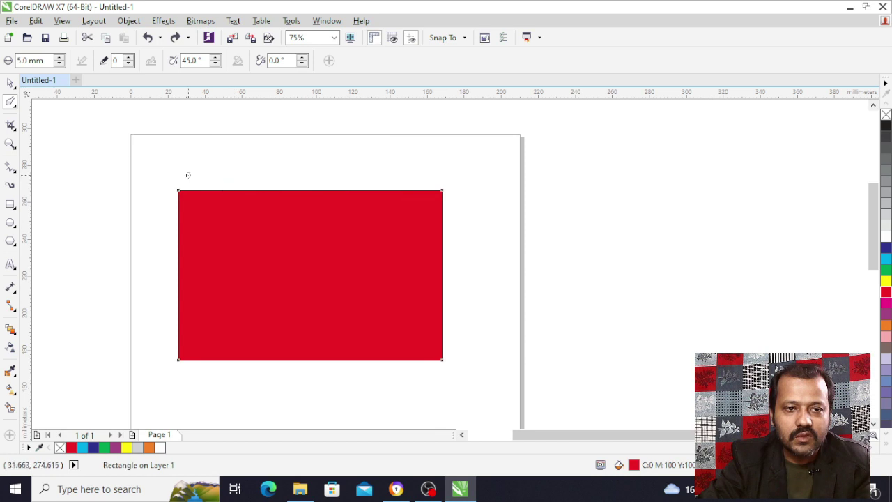
Roughen three separate spiky patches side by side along the upper edge with a 15.0 mm nib and spike frequency 10.
left_click(12, 104)
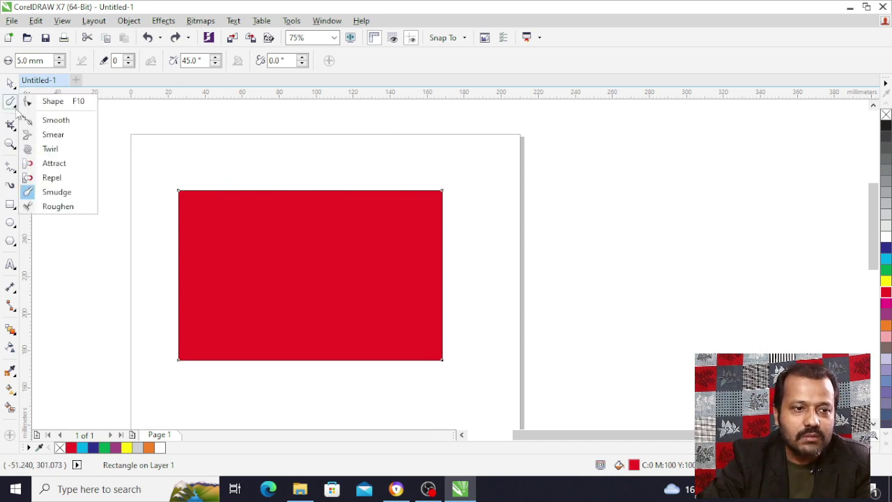
left_click(57, 207)
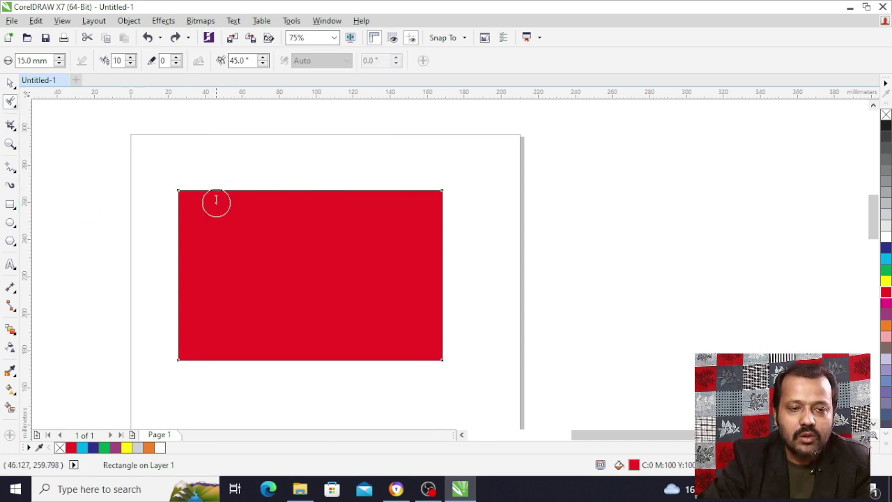
scroll(215, 197, "up", 2)
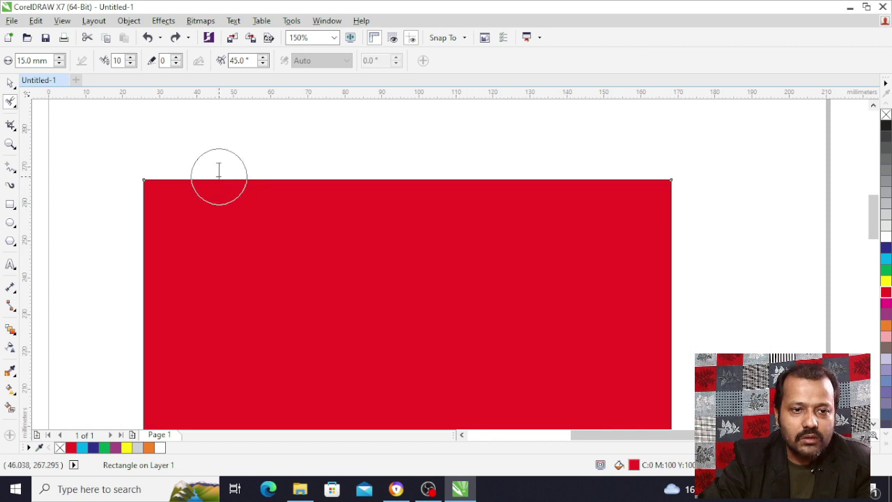
left_click(217, 174)
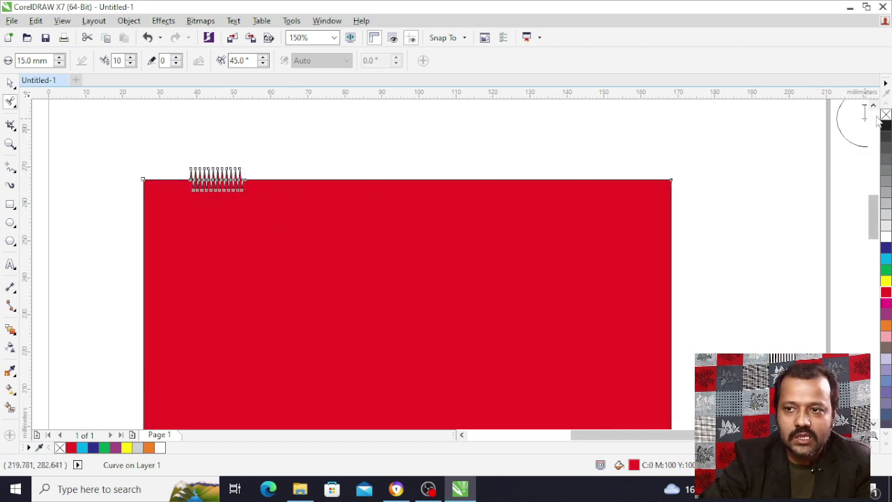
scroll(267, 179, "up", 2)
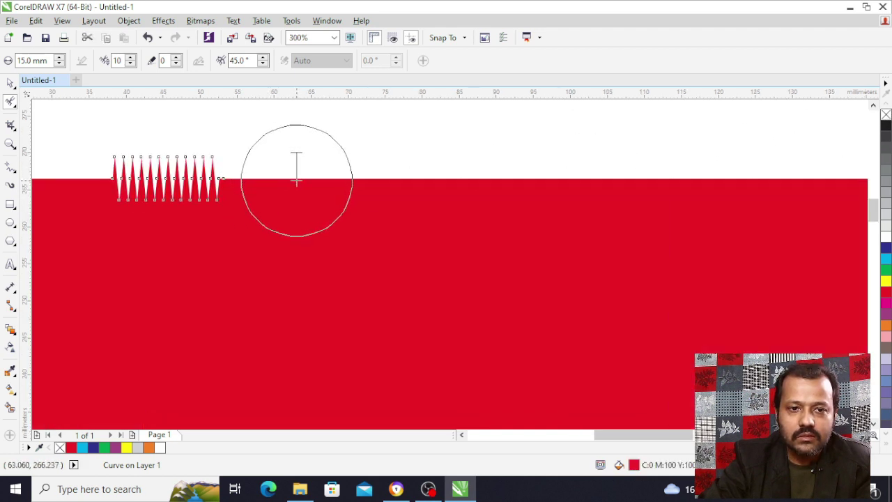
left_click(297, 179)
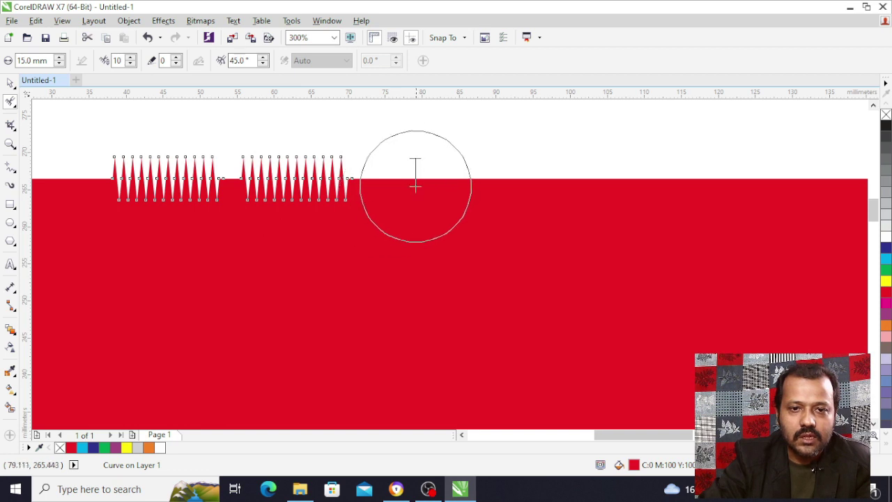
left_click(418, 180)
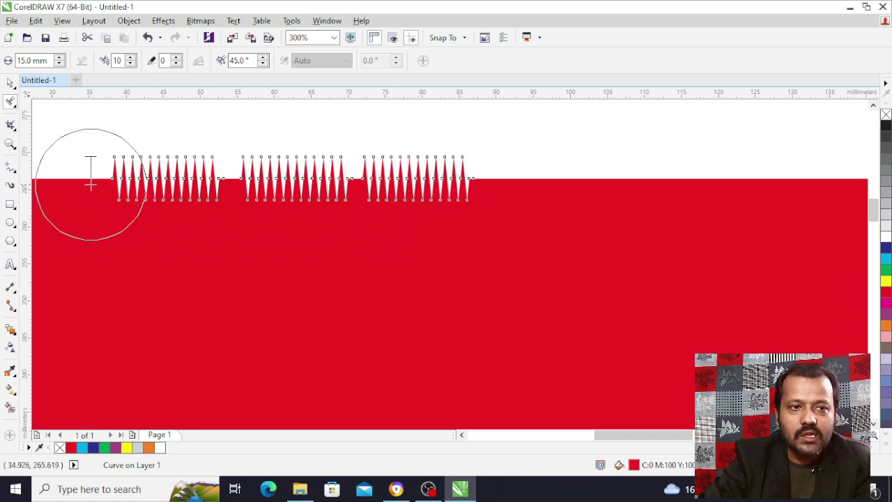
Roughen three more separate patches along the upper edge, lowering the spike frequency to 5 and using 8 for the last patch.
scroll(520, 184, "up", 2)
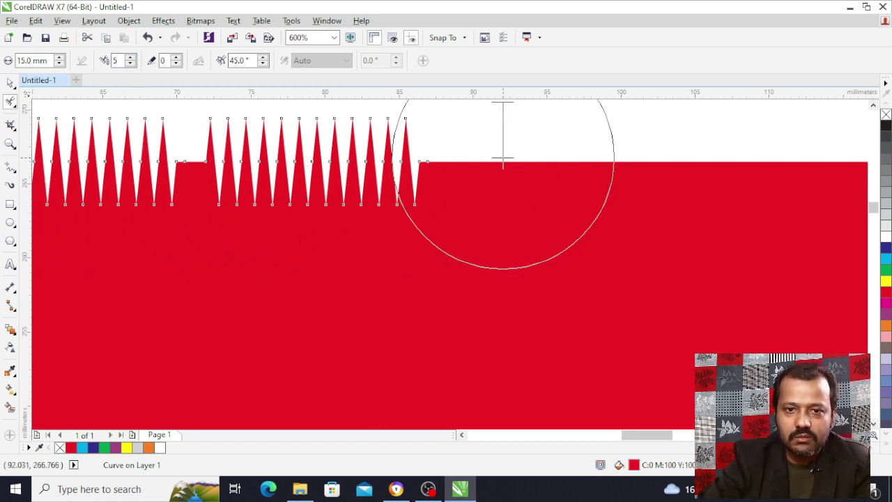
scroll(291, 262, "down", 2)
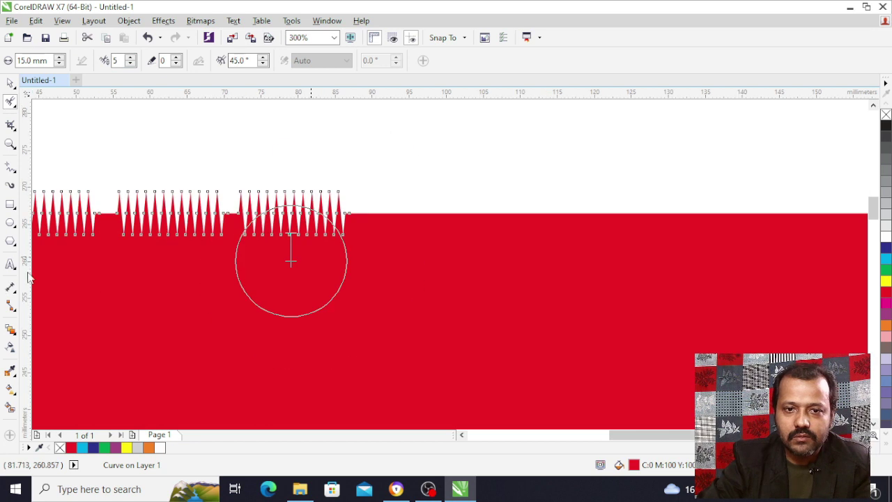
left_click(430, 221)
scroll(550, 253, "up", 2)
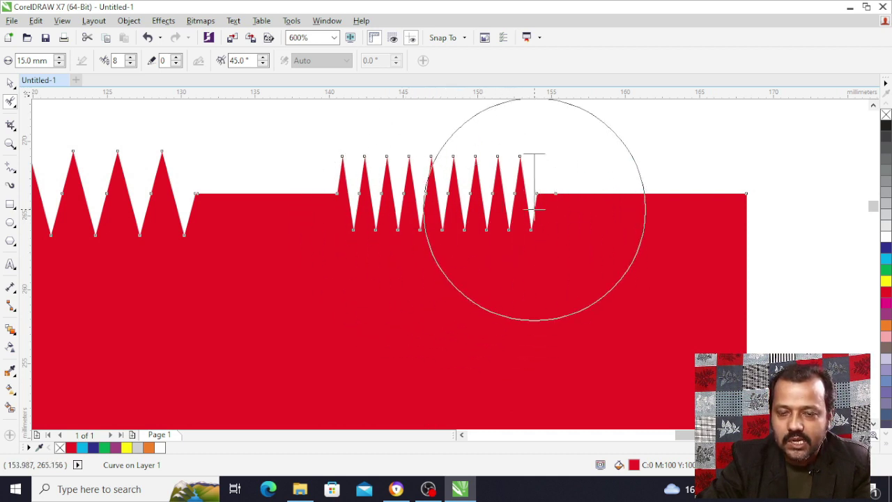
scroll(324, 240, "down", 3)
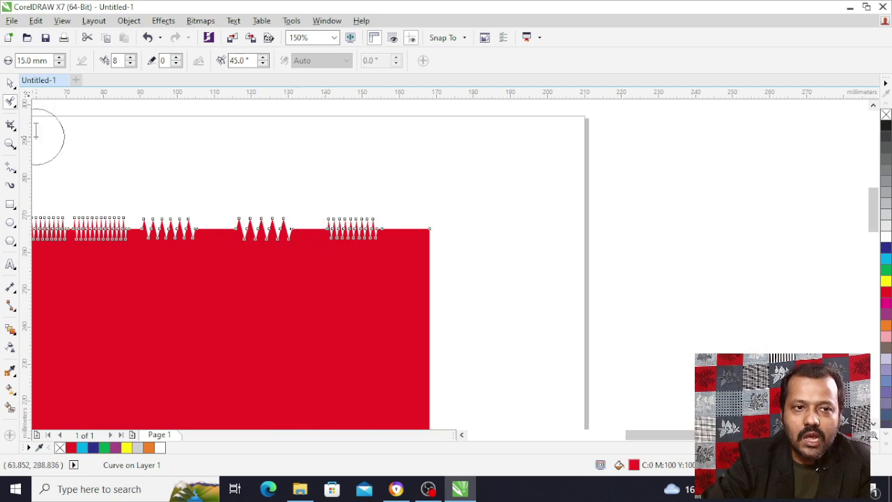
scroll(382, 242, "down", 1)
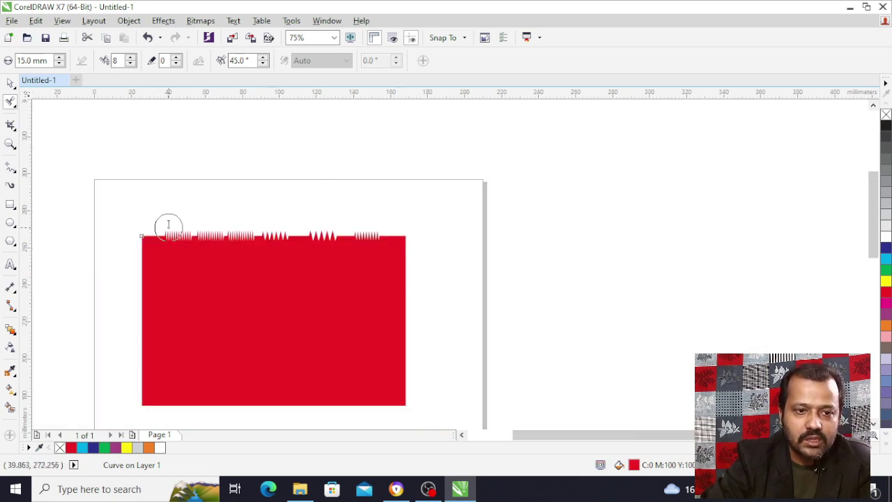
Undo the last five roughened patches, keeping only the first frequency-10 patch on the upper edge.
key("ctrl+z")
key("ctrl+z")
key("ctrl+z")
key("ctrl+z")
key("ctrl+z")
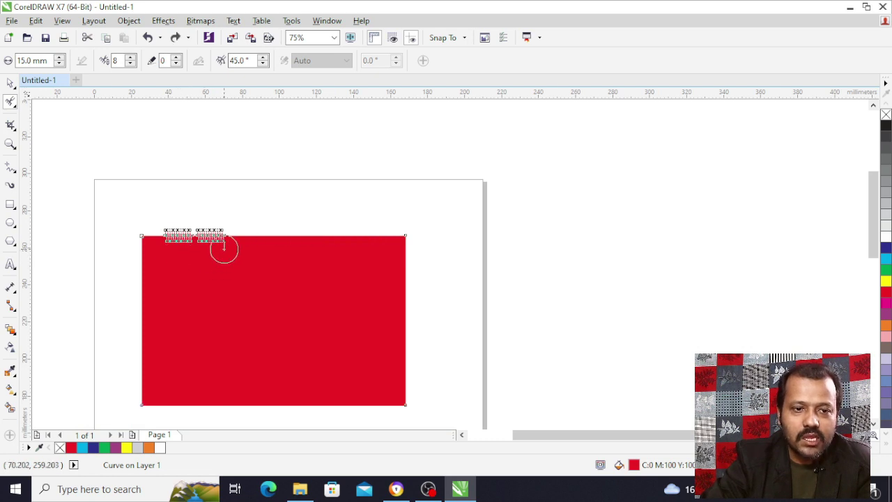
Roughen three patches at spike frequency 8 to the right of the first patch, each with taller spikes than the one before.
scroll(230, 243, "up", 2)
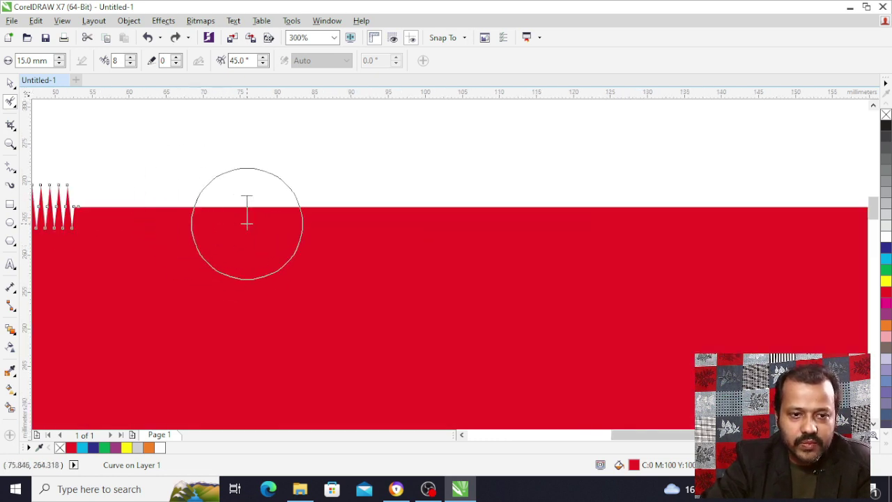
scroll(292, 225, "down", 2)
scroll(260, 215, "up", 2)
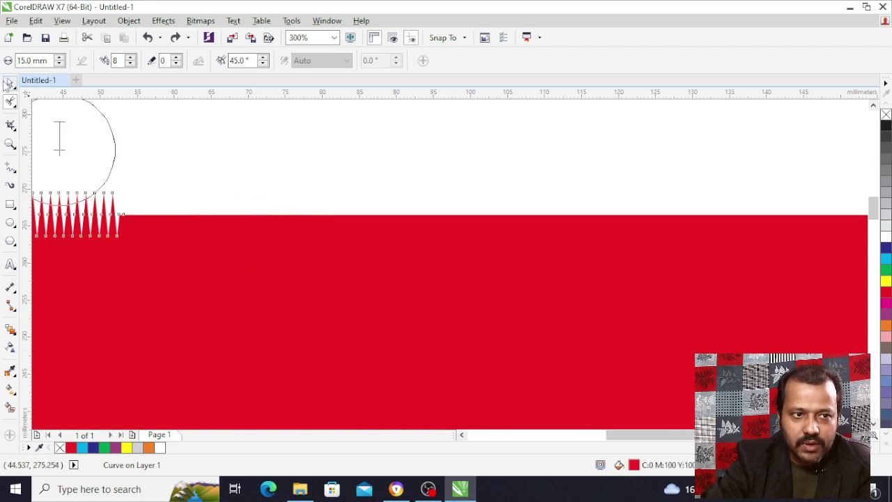
left_click(190, 248)
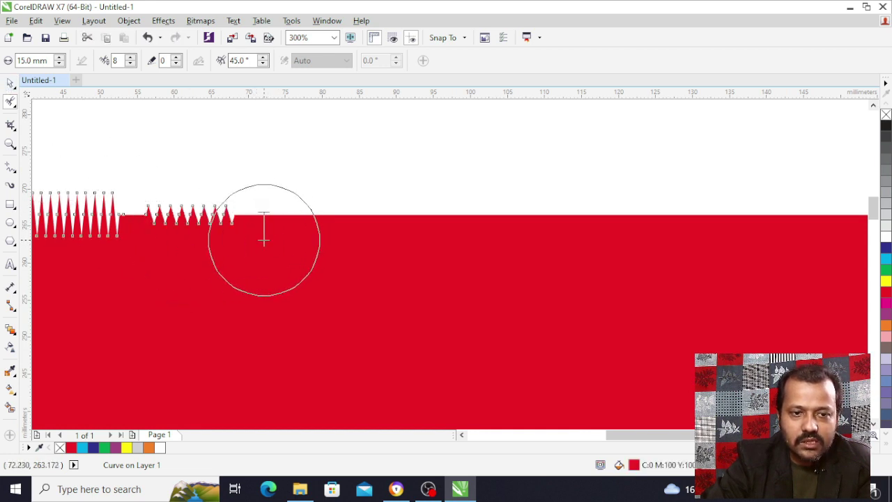
left_click(304, 225)
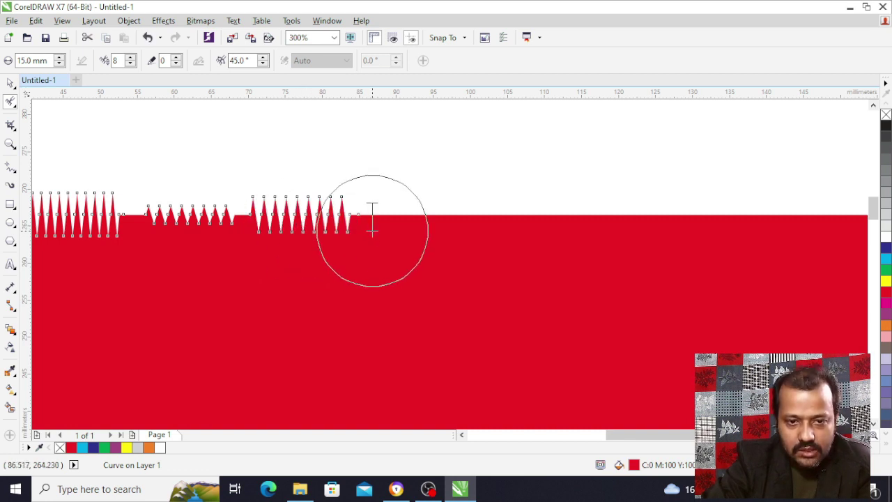
left_click(423, 205)
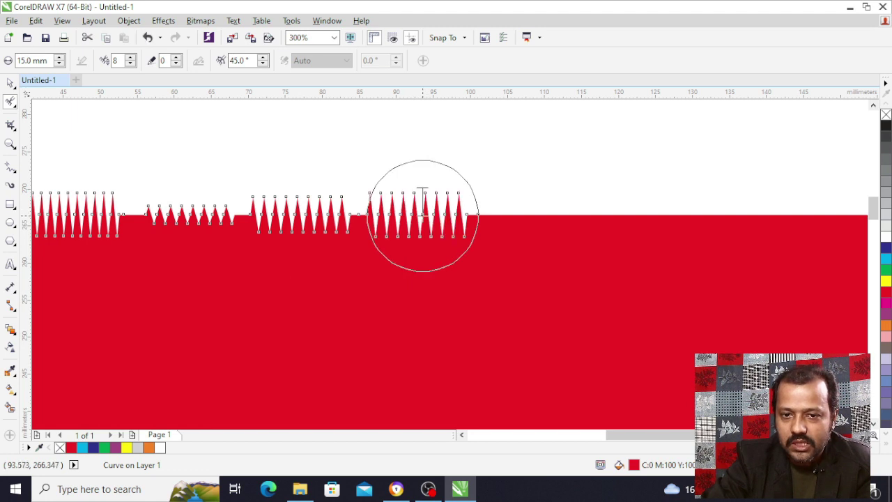
Roughen four more tall-spiked patches at frequency 8 along the rest of the upper edge, reselecting the red shape partway.
scroll(503, 222, "down", 2)
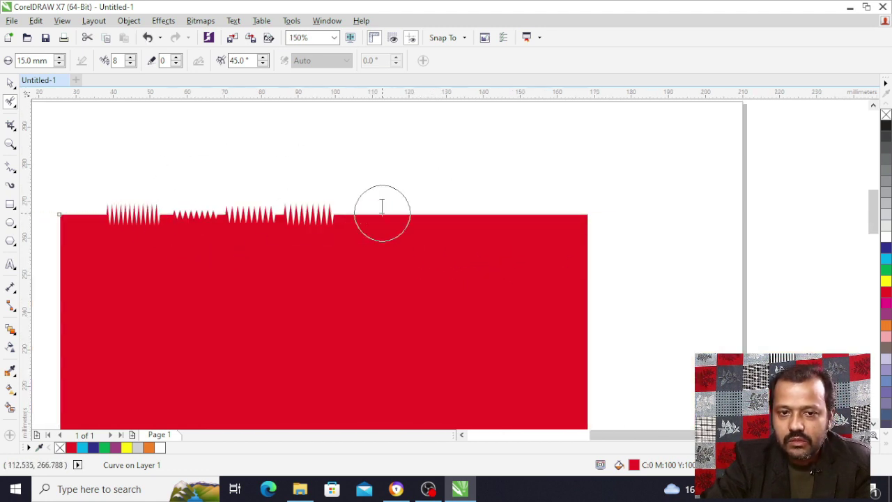
scroll(382, 219, "up", 2)
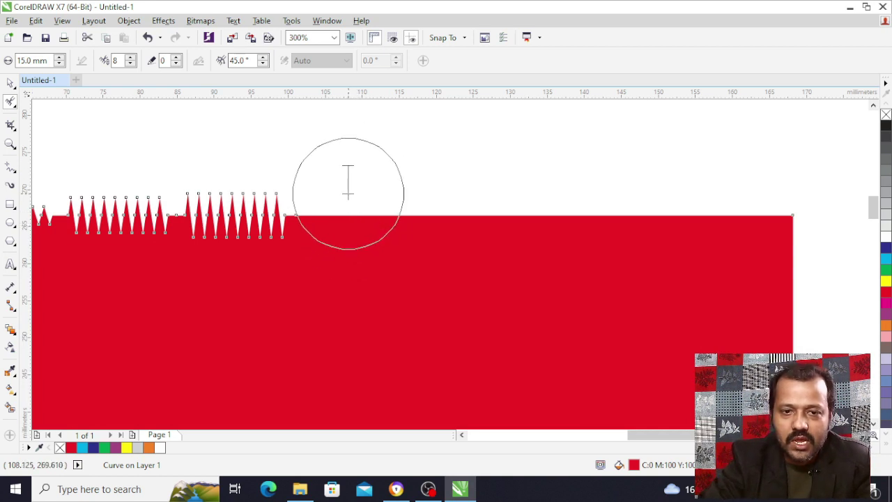
mouse_move(349, 227)
left_mouse_down()
mouse_move(452, 223)
mouse_move(414, 219)
left_mouse_up()
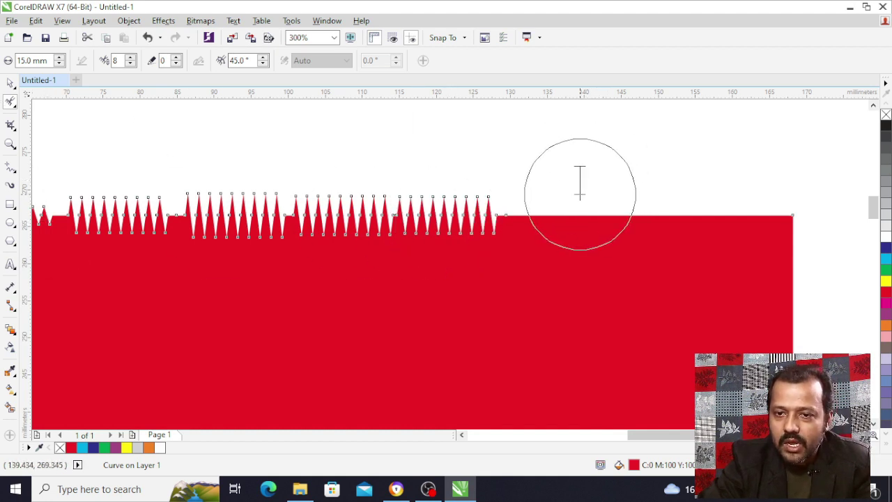
key("Escape")
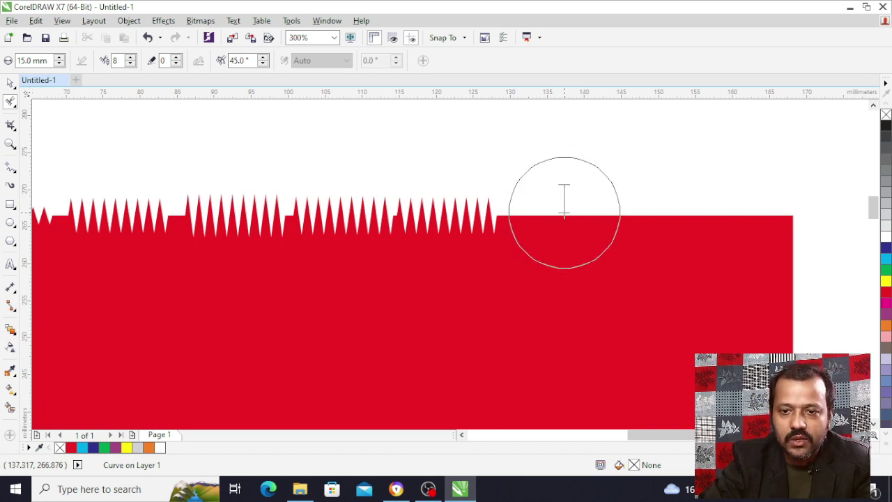
left_click(10, 83)
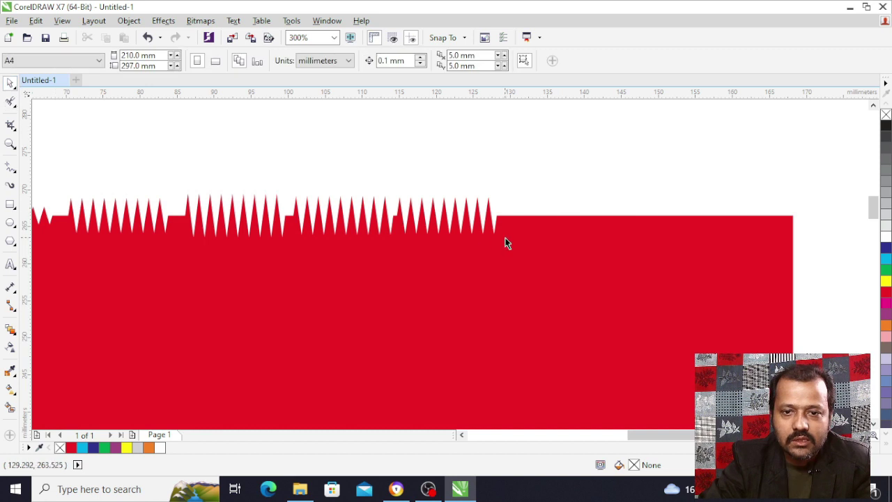
left_click(504, 243)
left_click(10, 103)
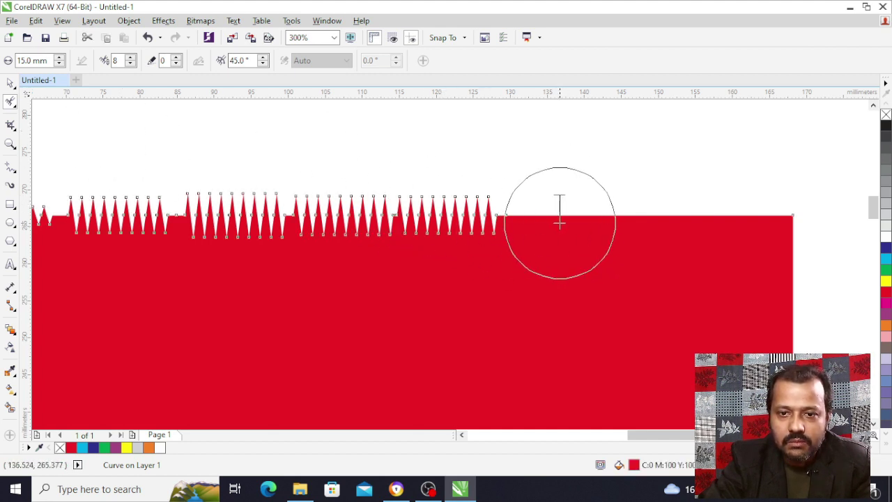
left_click_drag(563, 203, 563, 209)
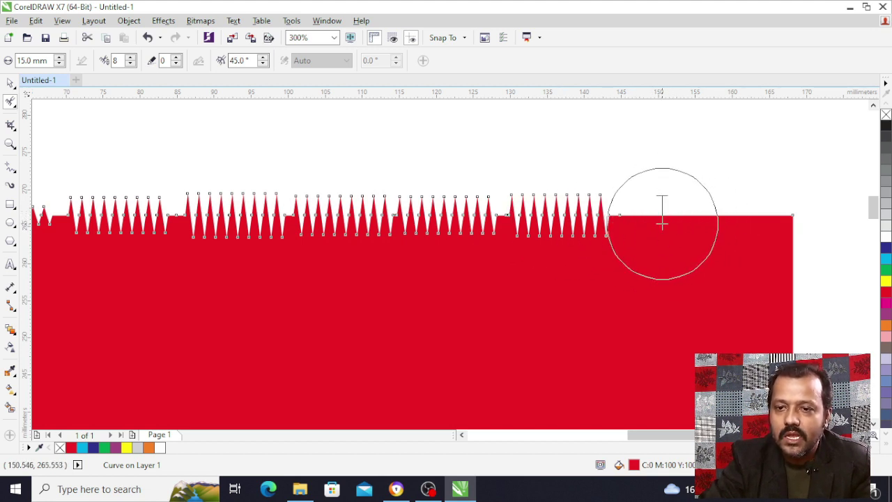
left_click_drag(667, 224, 666, 222)
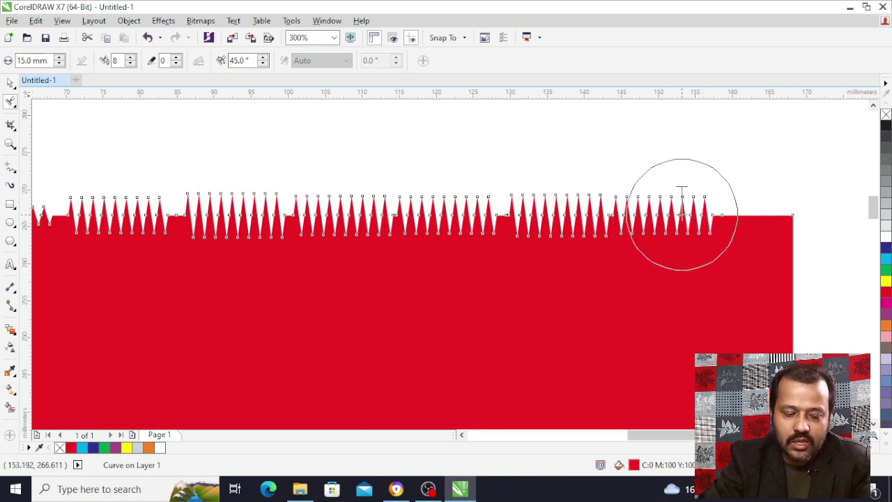
Undo the last four tall-spiked patches near the right end of the upper edge.
key("ctrl+z")
key("ctrl+z")
key("ctrl+z")
key("ctrl+z")
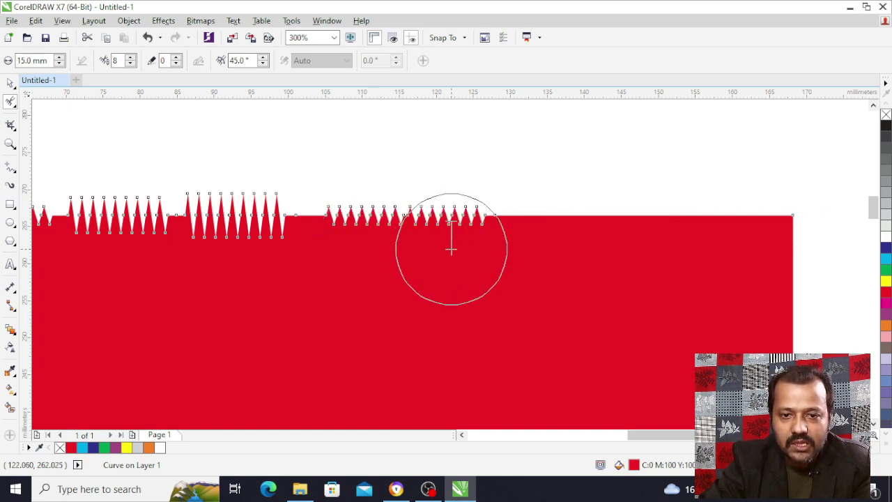
Roughen two shallow patches and a taller one along the upper edge toward the right corner, at spike frequency 8.
left_click(514, 245)
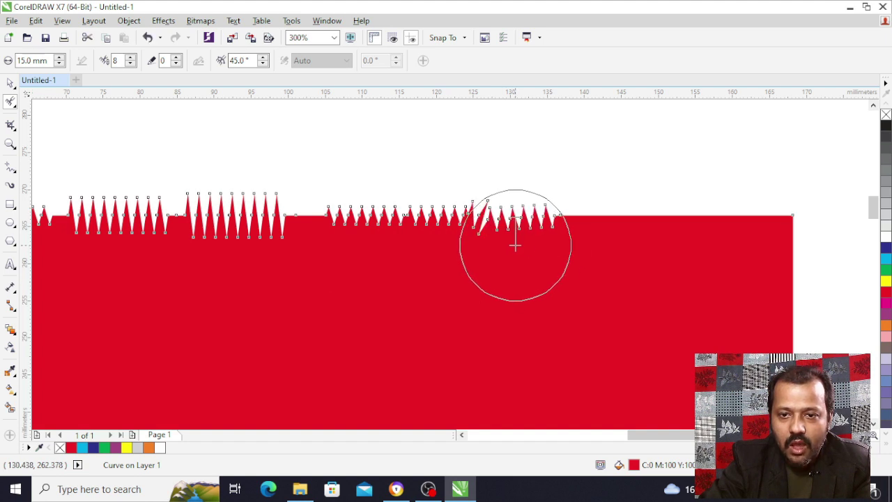
left_click(607, 252)
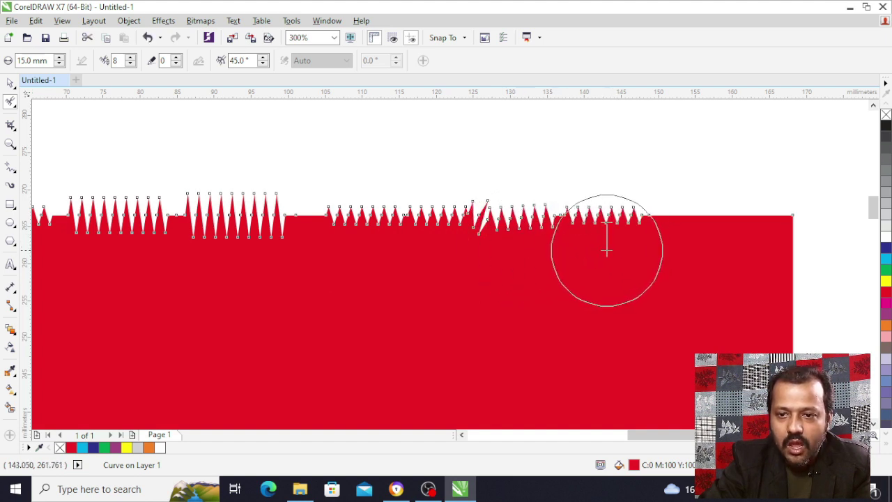
left_click(694, 220)
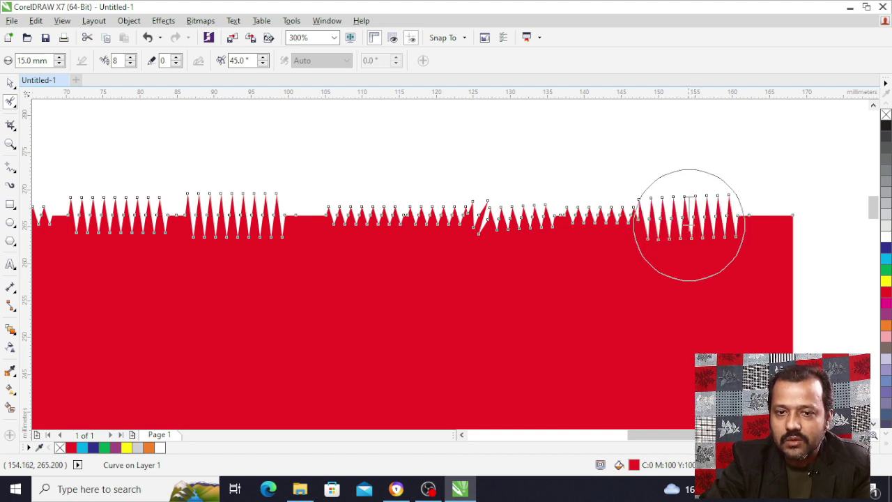
Undo the shallow and tall patches on the right part of the edge, including the tallest frequency-8 patch.
key("ctrl+z")
key("ctrl+z")
key("ctrl+z")
key("ctrl+z")
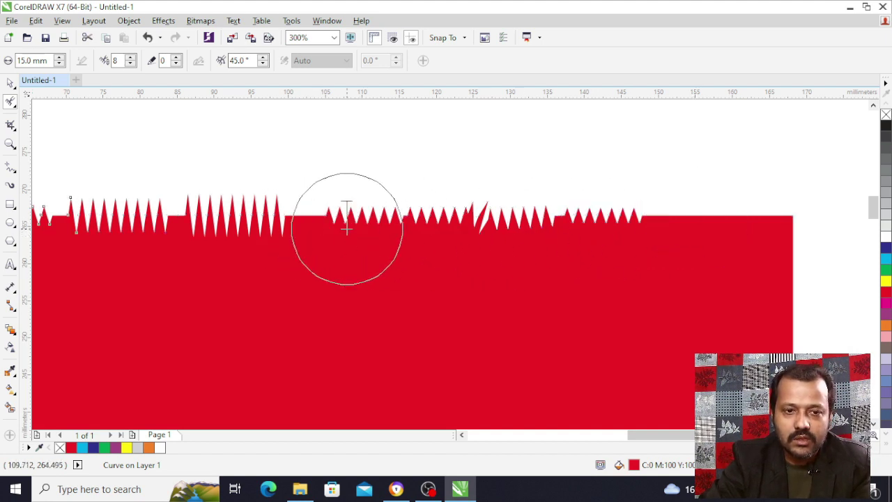
Roughen one tall-spiked patch and a run of mostly shallower patches beside it toward the right corner, at spike frequency 8.
left_click(245, 214)
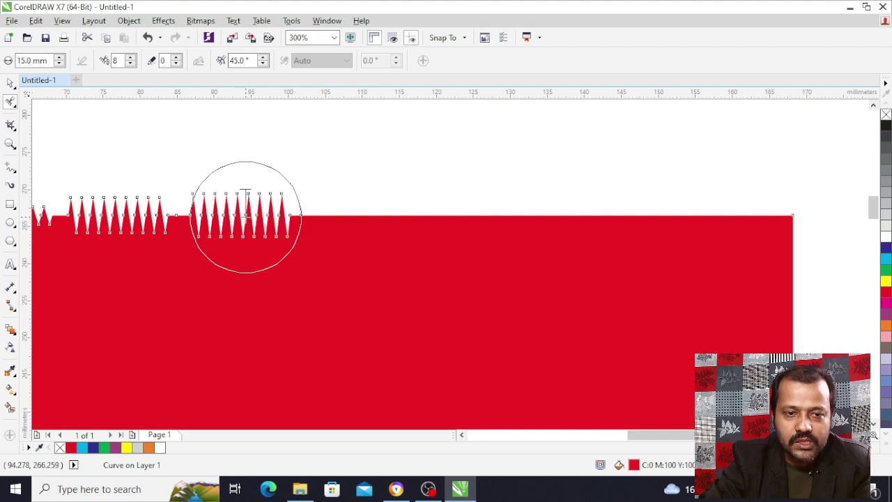
left_click(343, 227)
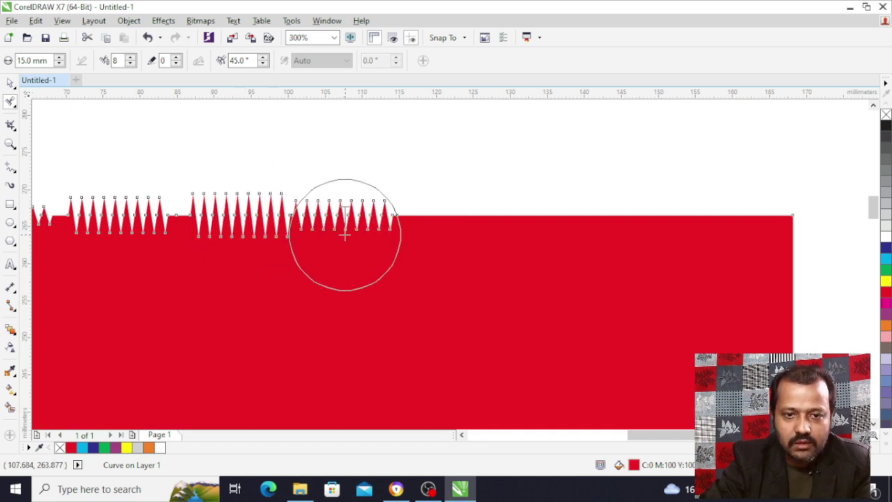
left_click(431, 254)
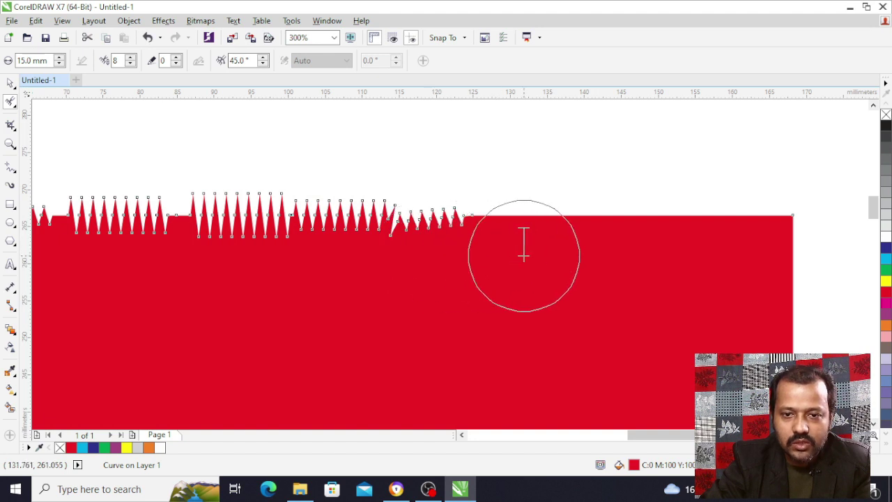
left_click(579, 251)
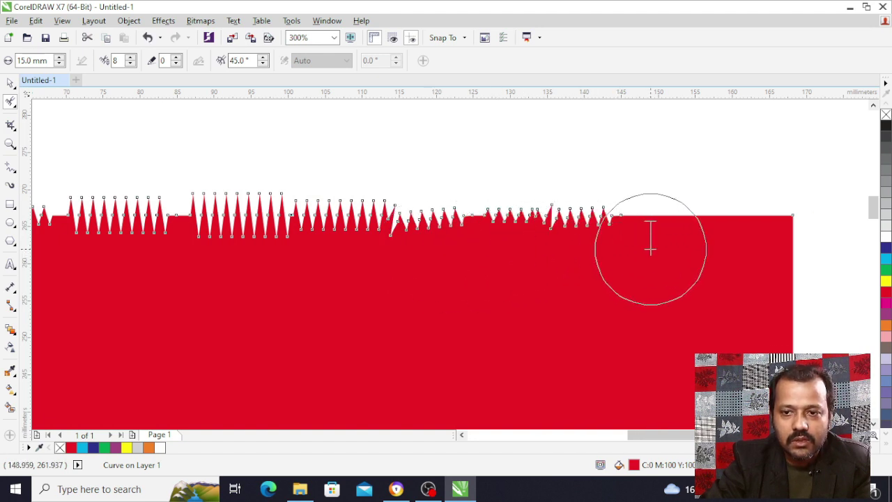
left_click(651, 250)
Deselect the roughened shape and review the Shape tool group's list of tools, from Shape through Roughen.
left_click(10, 84)
left_click(14, 105)
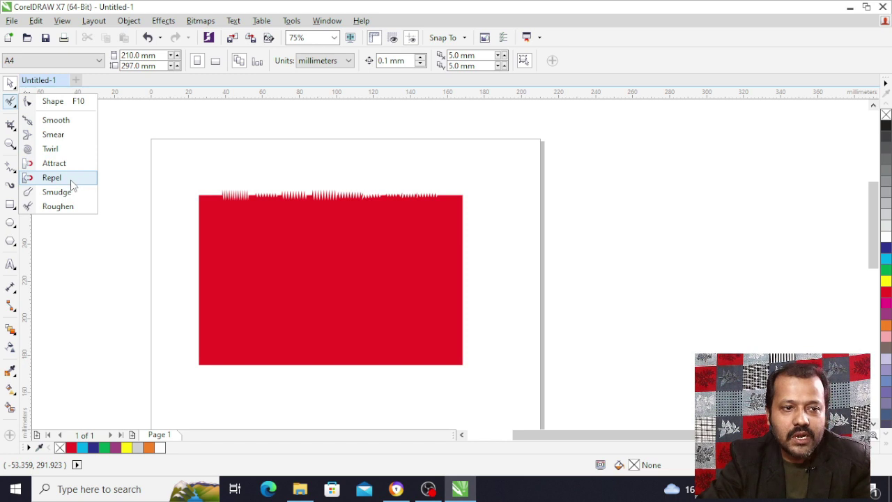
left_click(134, 179)
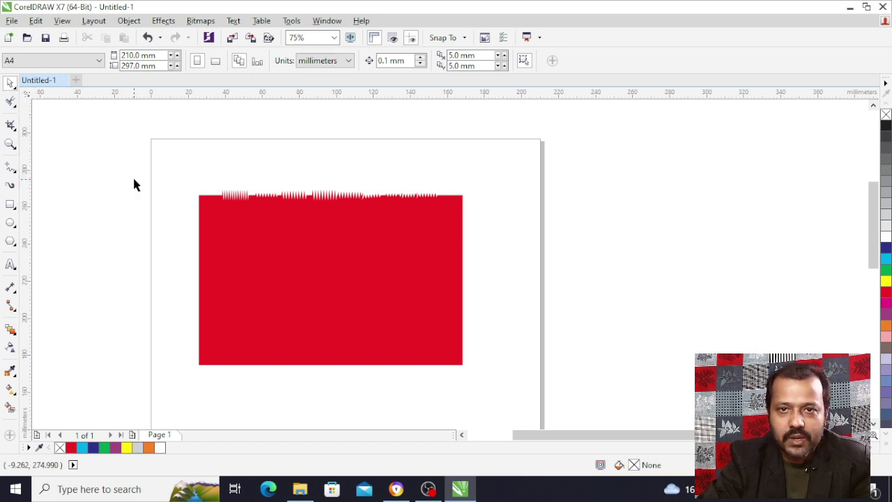